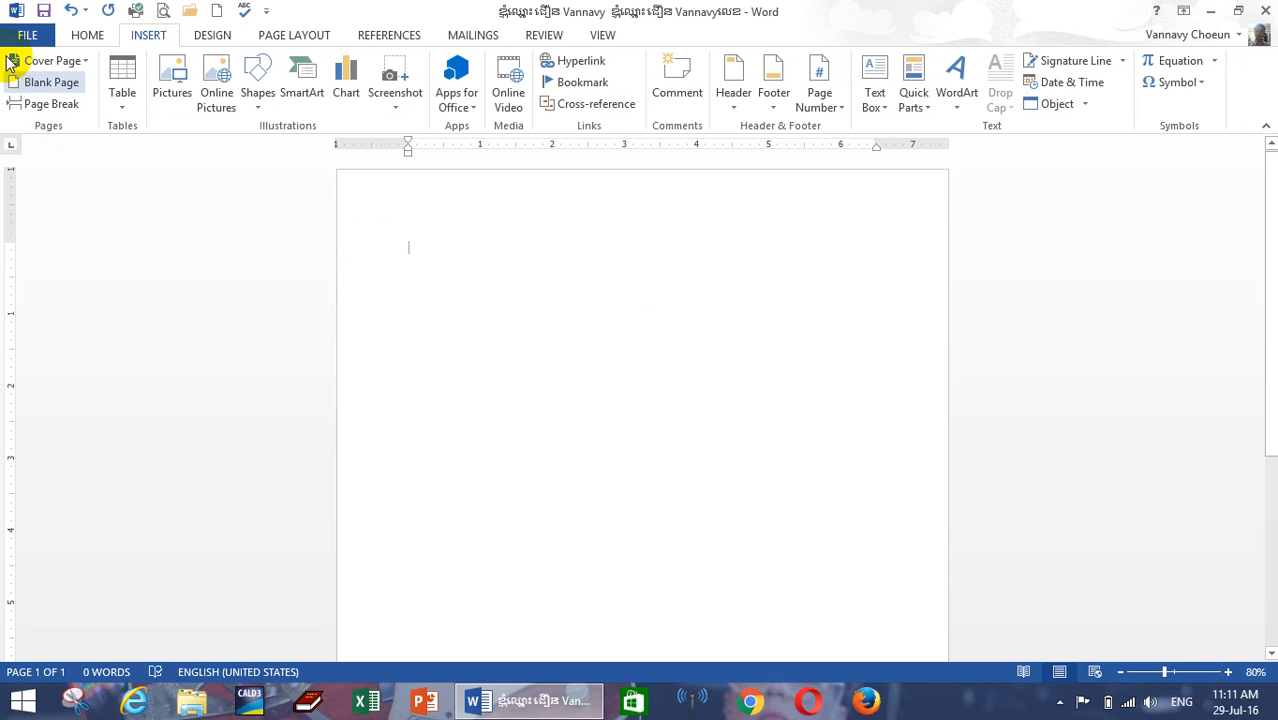
pyautogui.click(80, 62)
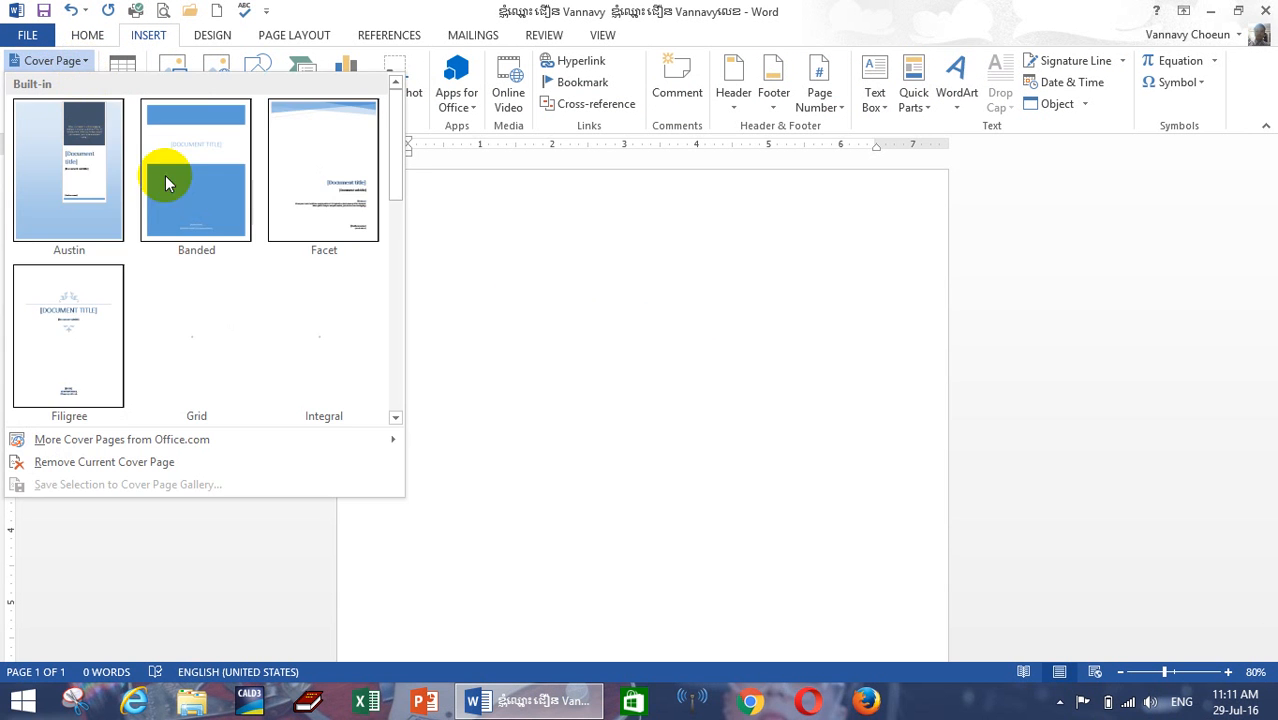
pyautogui.click(502, 342)
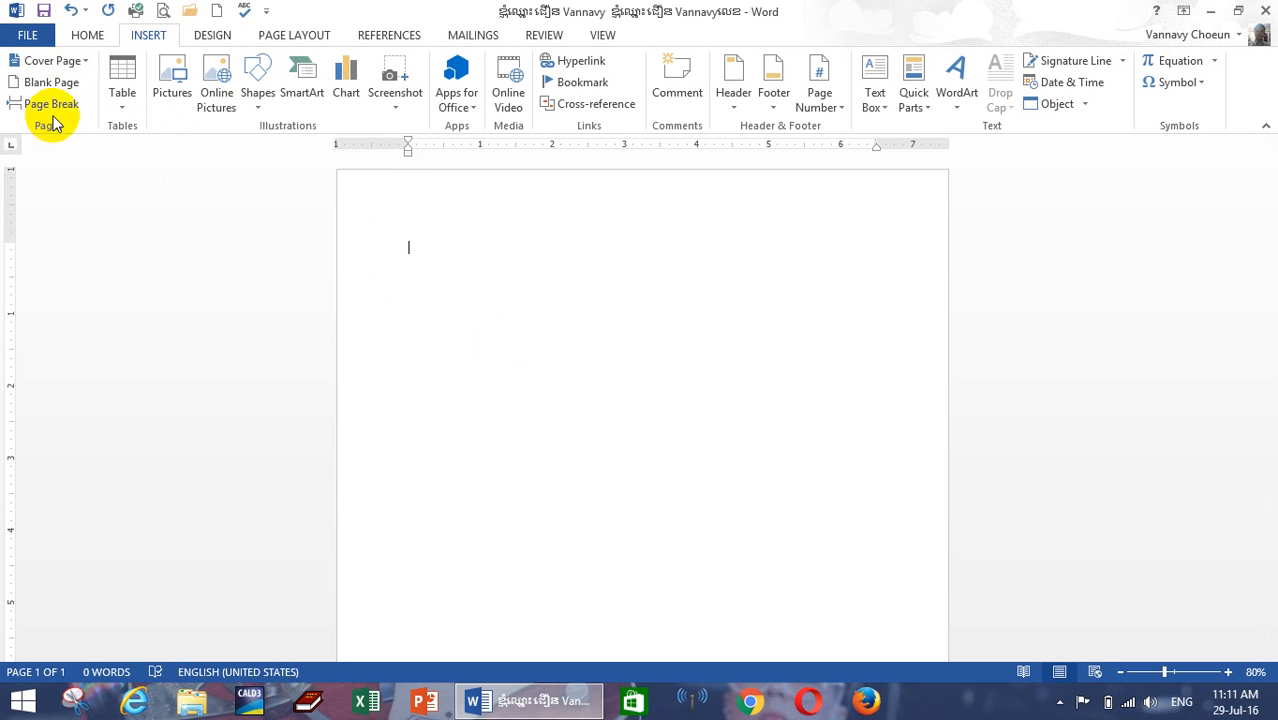
pyautogui.click(122, 92)
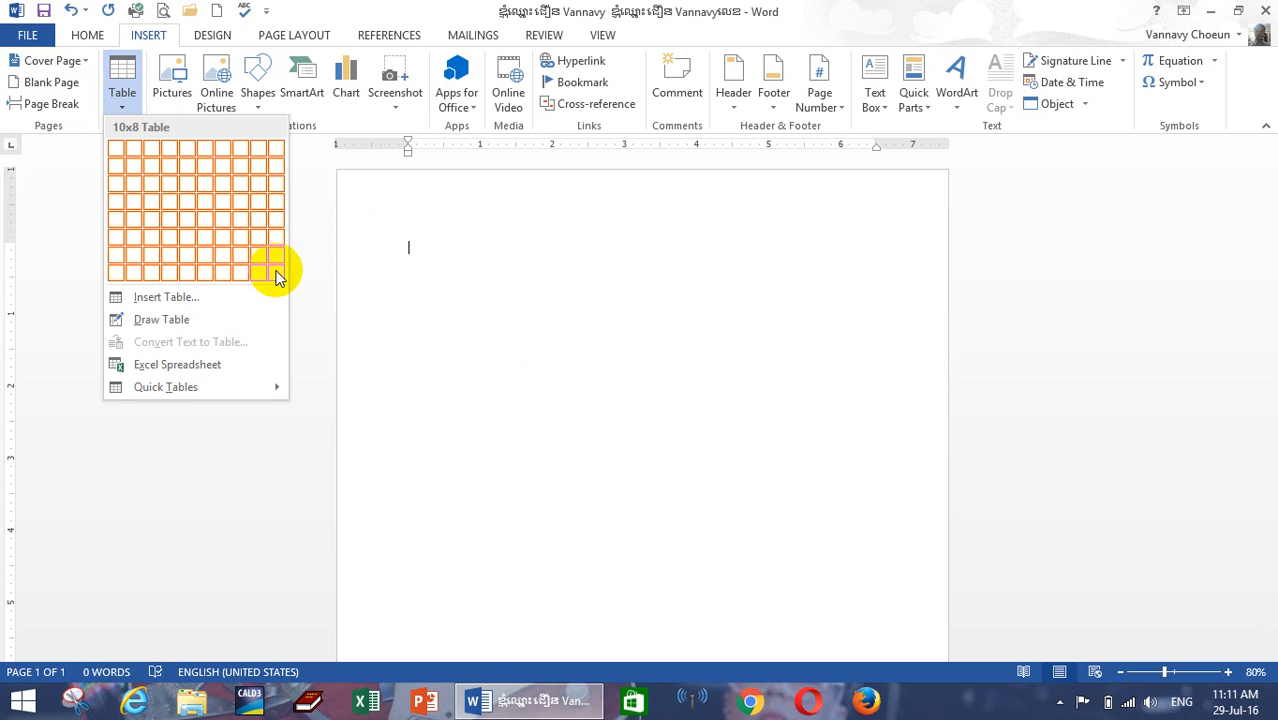
pyautogui.click(413, 248)
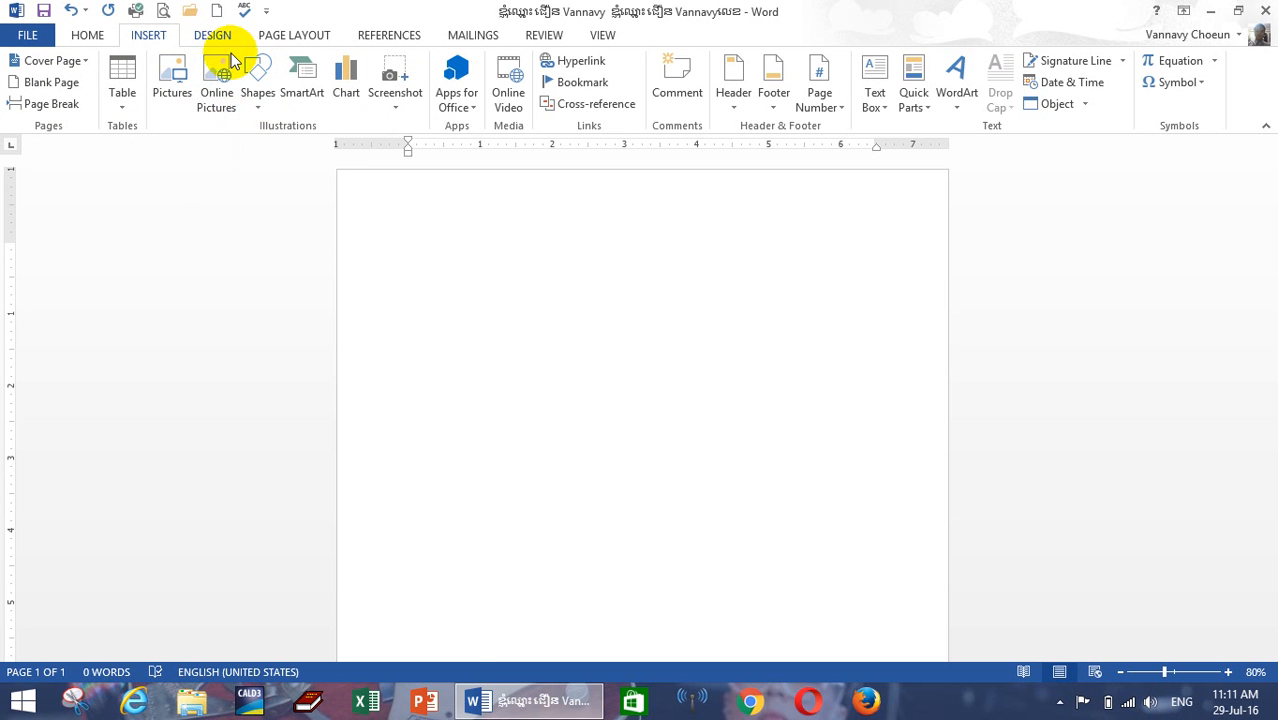
pyautogui.click(259, 94)
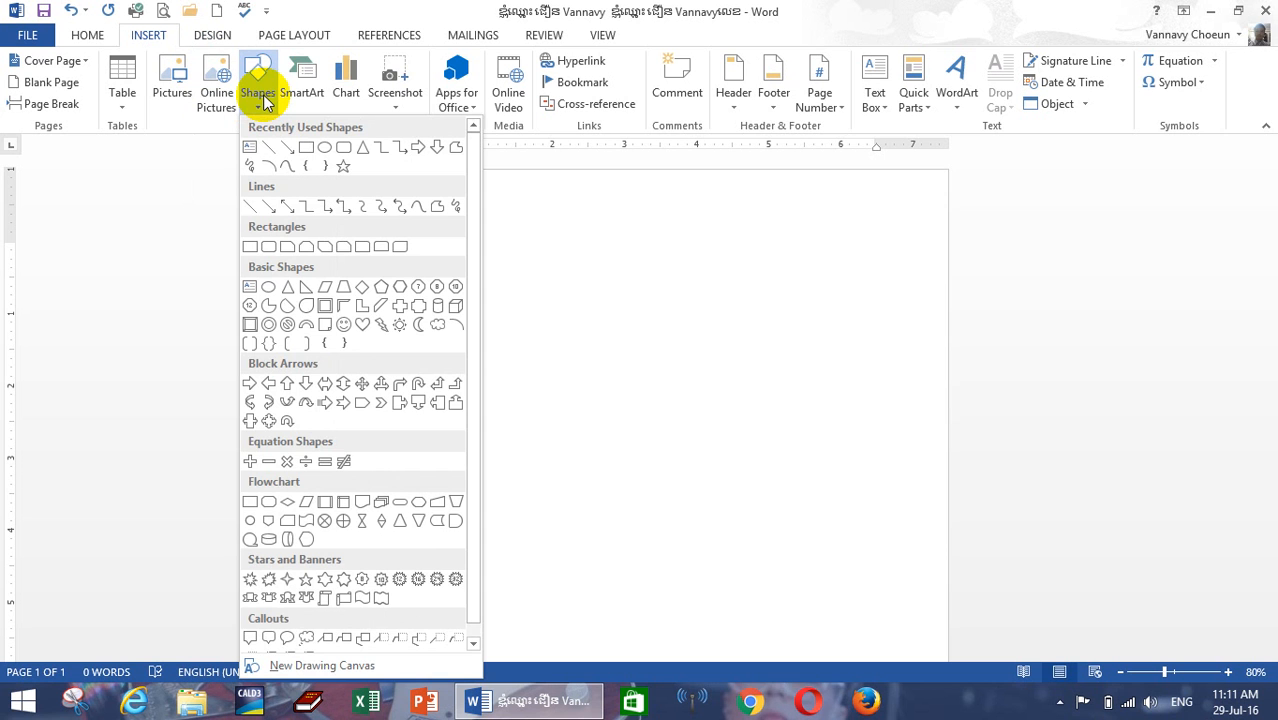
pyautogui.click(562, 242)
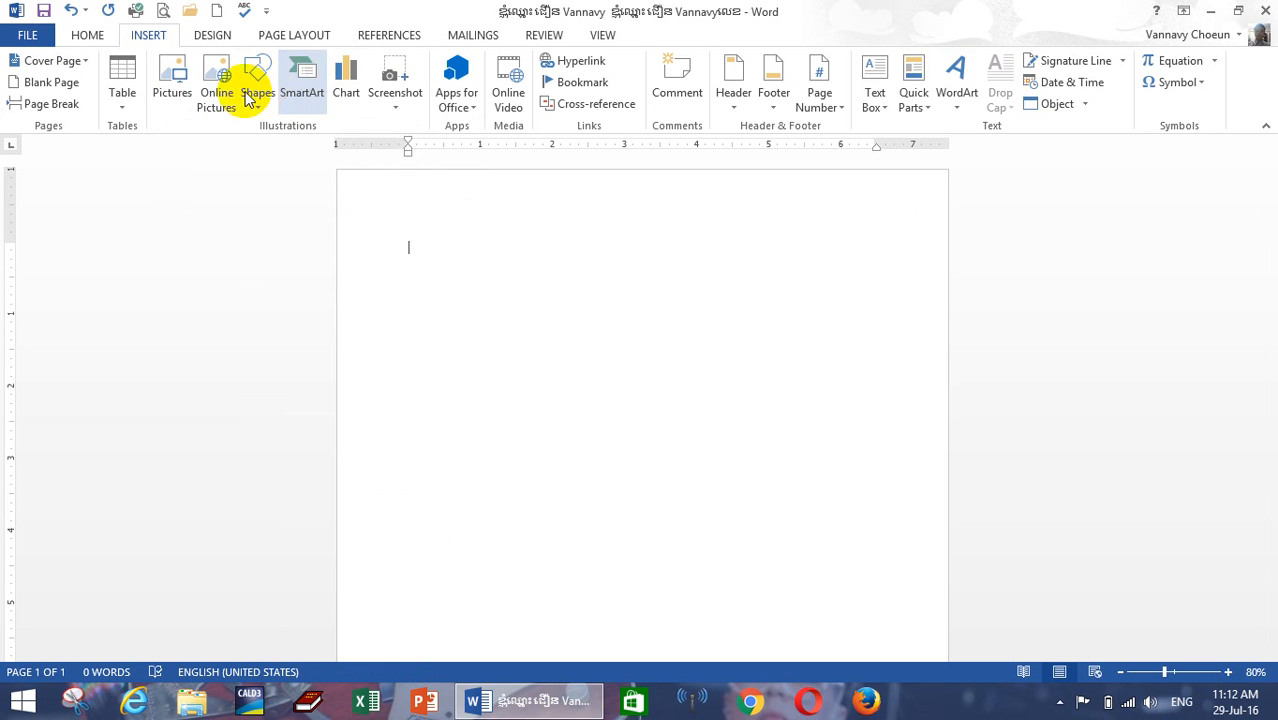
# Step: Start inserting a picture from the computer and browse the pictures in the Desktop folder
pyautogui.click(171, 80)
pyautogui.moveTo(430, 118); pyautogui.dragTo(432, 138)
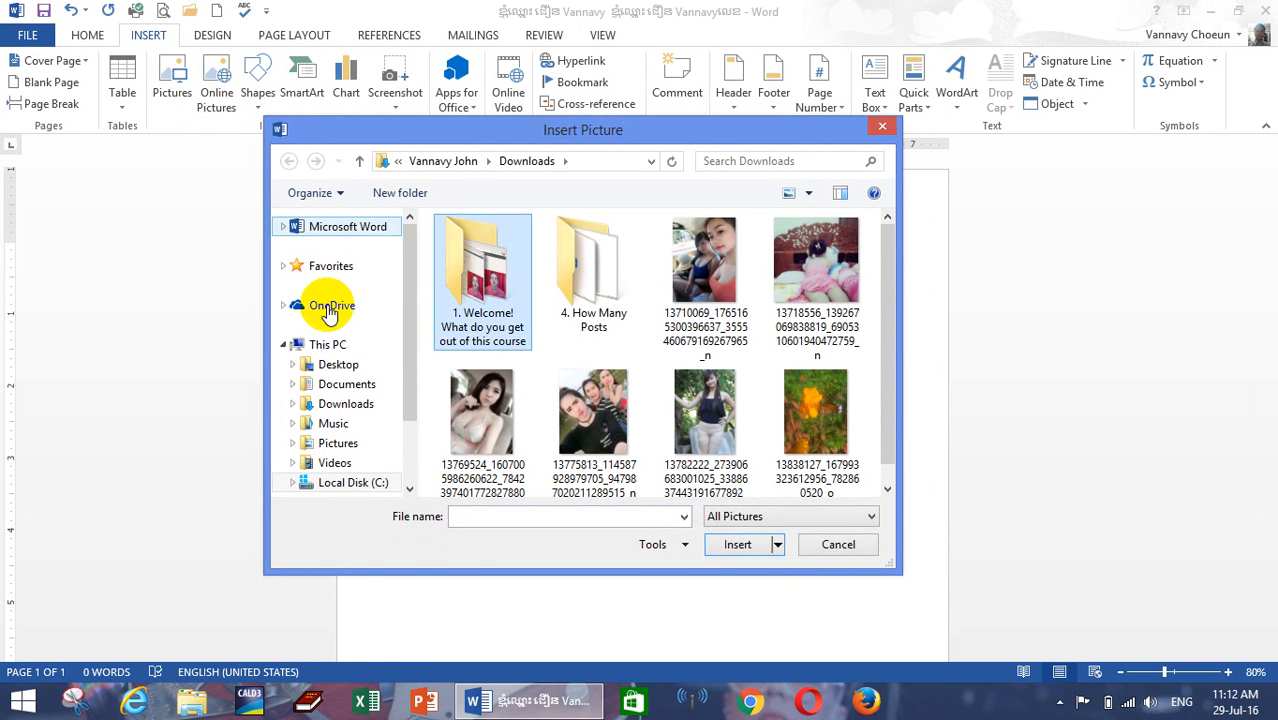
pyautogui.click(337, 366)
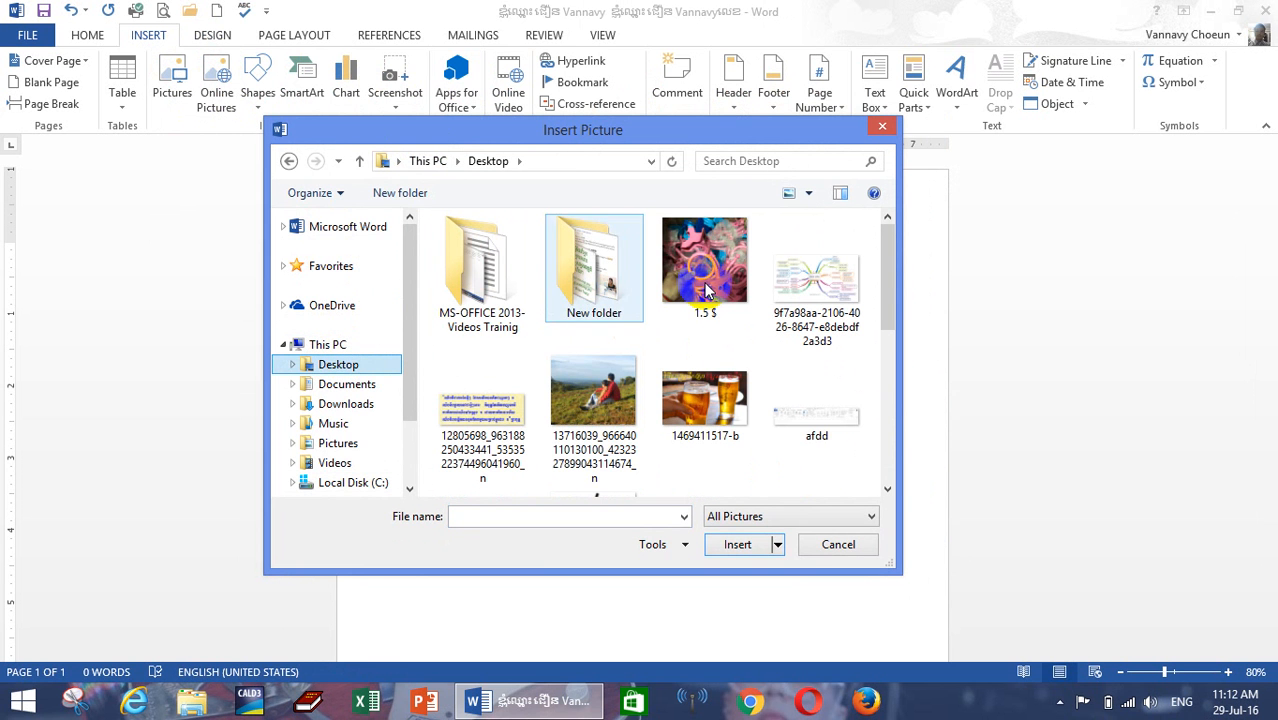
pyautogui.moveTo(710, 135); pyautogui.dragTo(820, 50)
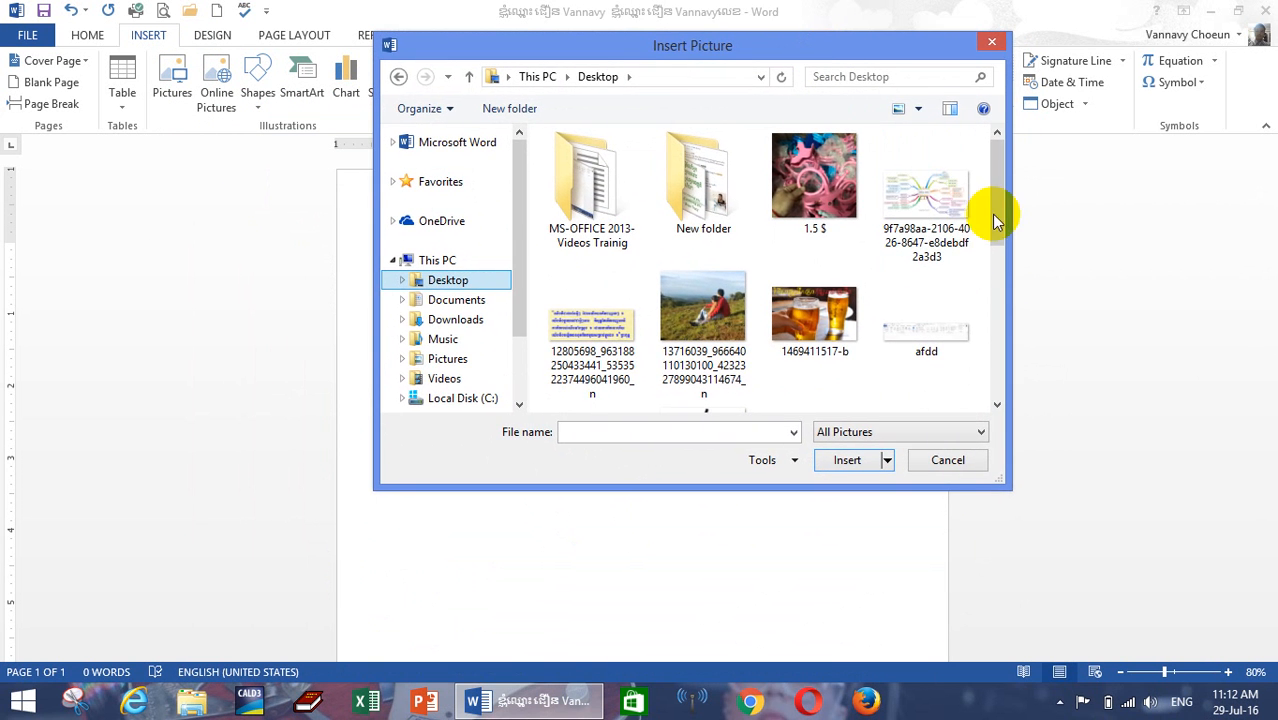
pyautogui.moveTo(996, 225); pyautogui.dragTo(1013, 197)
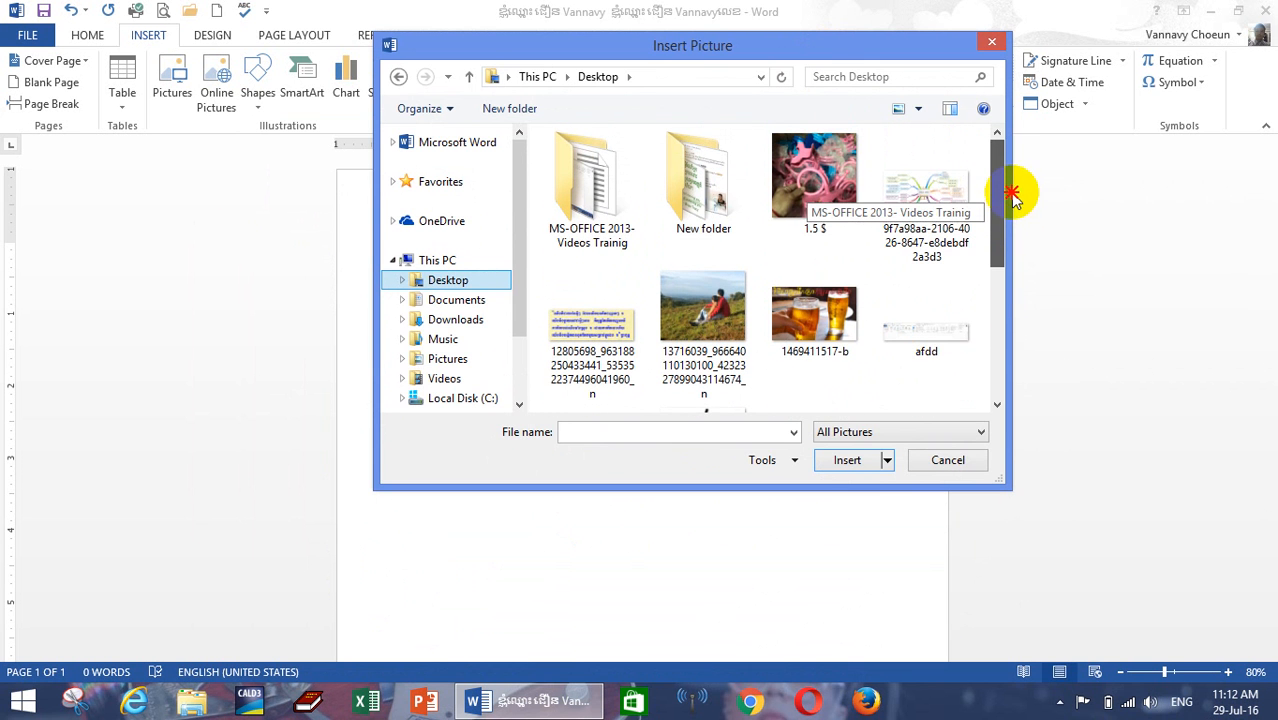
pyautogui.moveTo(813, 52); pyautogui.dragTo(777, 88)
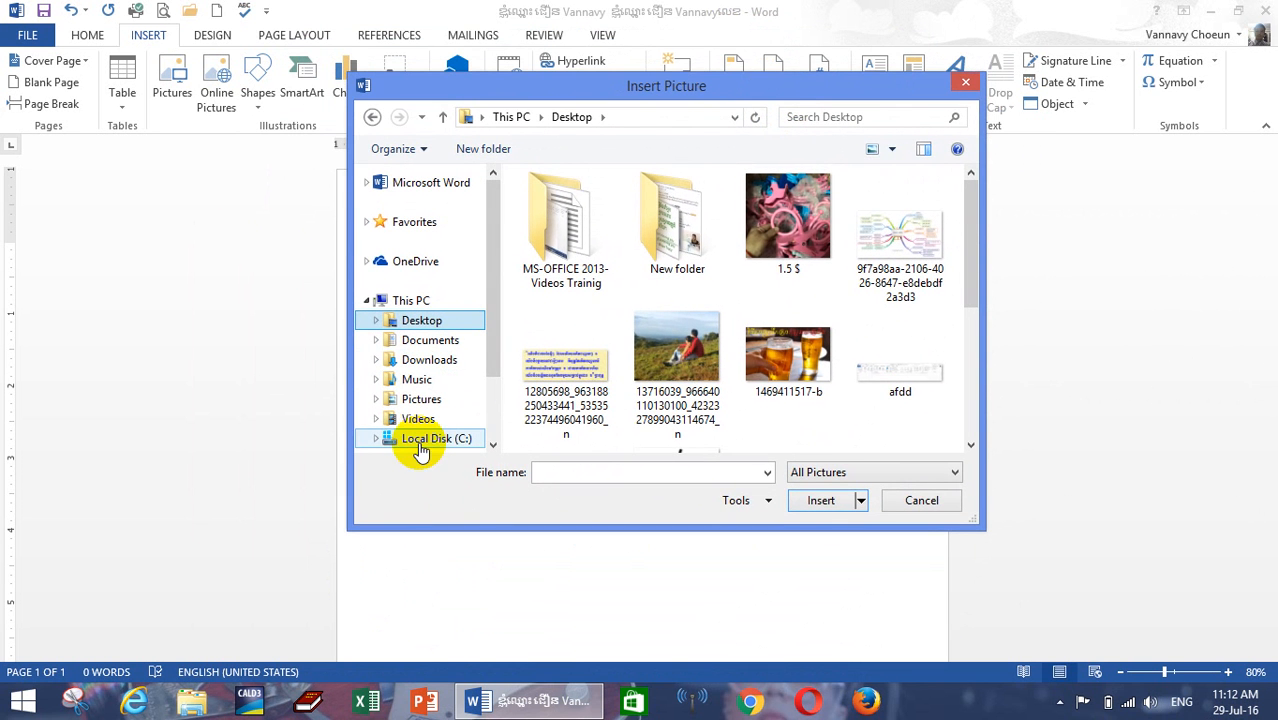
pyautogui.scroll(-2, 491, 334)
pyautogui.scroll(1, 428, 371)
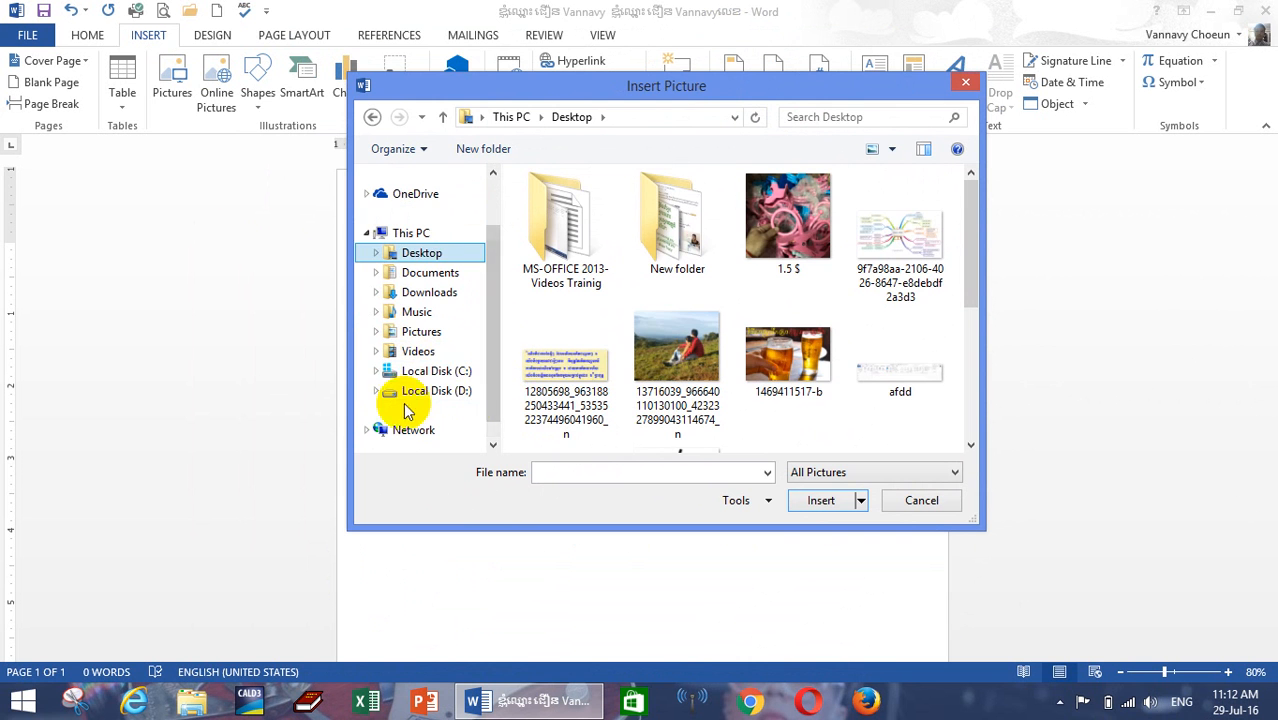
pyautogui.click(440, 390)
pyautogui.scroll(-5, 714, 360)
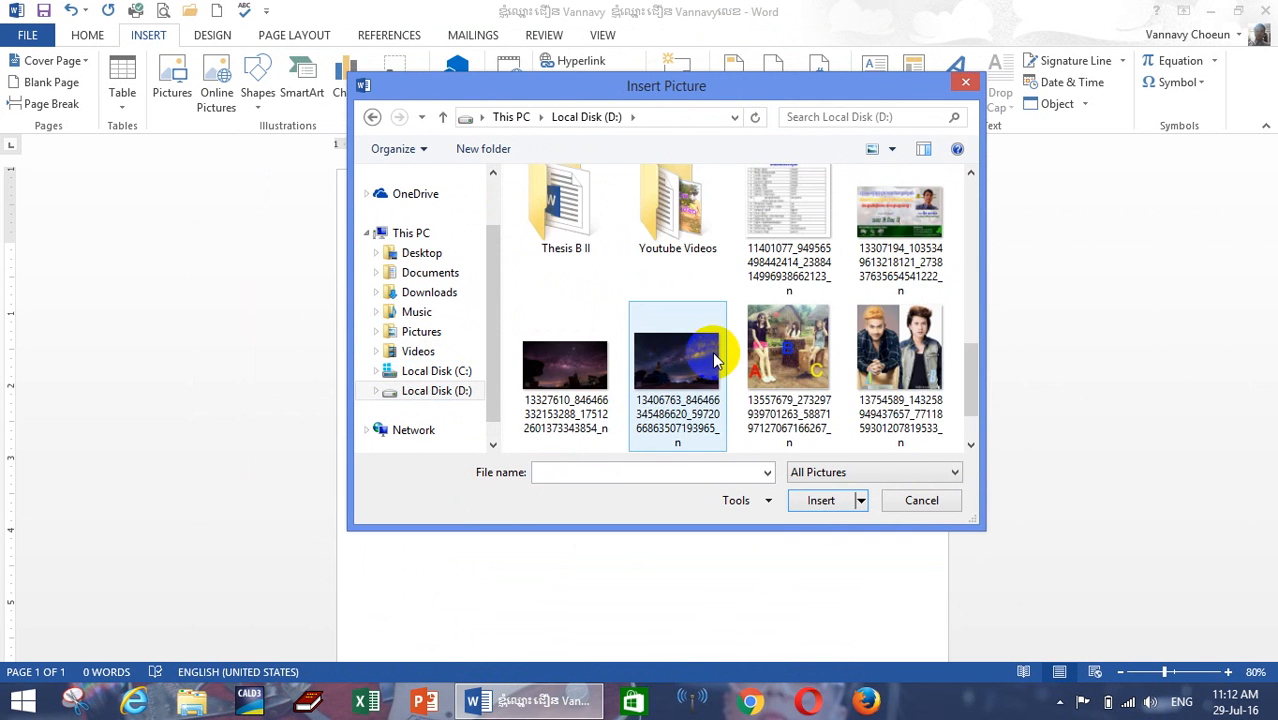
pyautogui.scroll(-1, 714, 360)
pyautogui.click(788, 230)
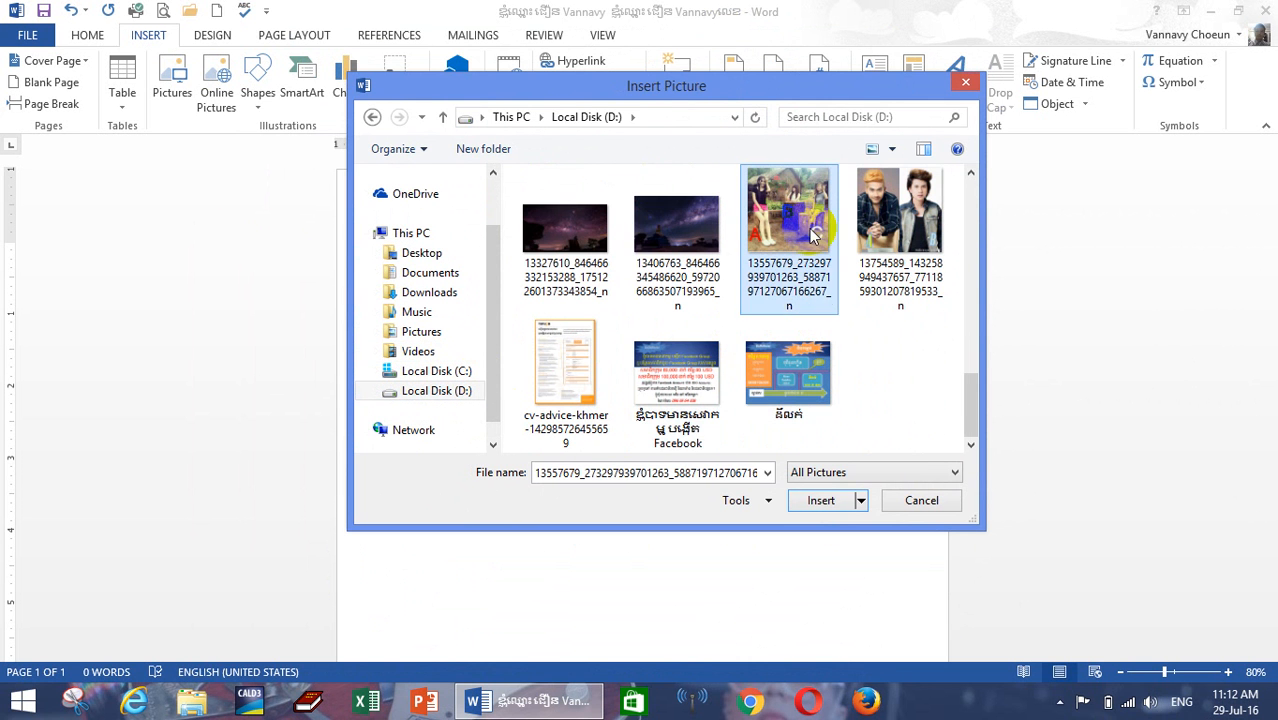
pyautogui.click(652, 238)
pyautogui.scroll(2, 680, 380)
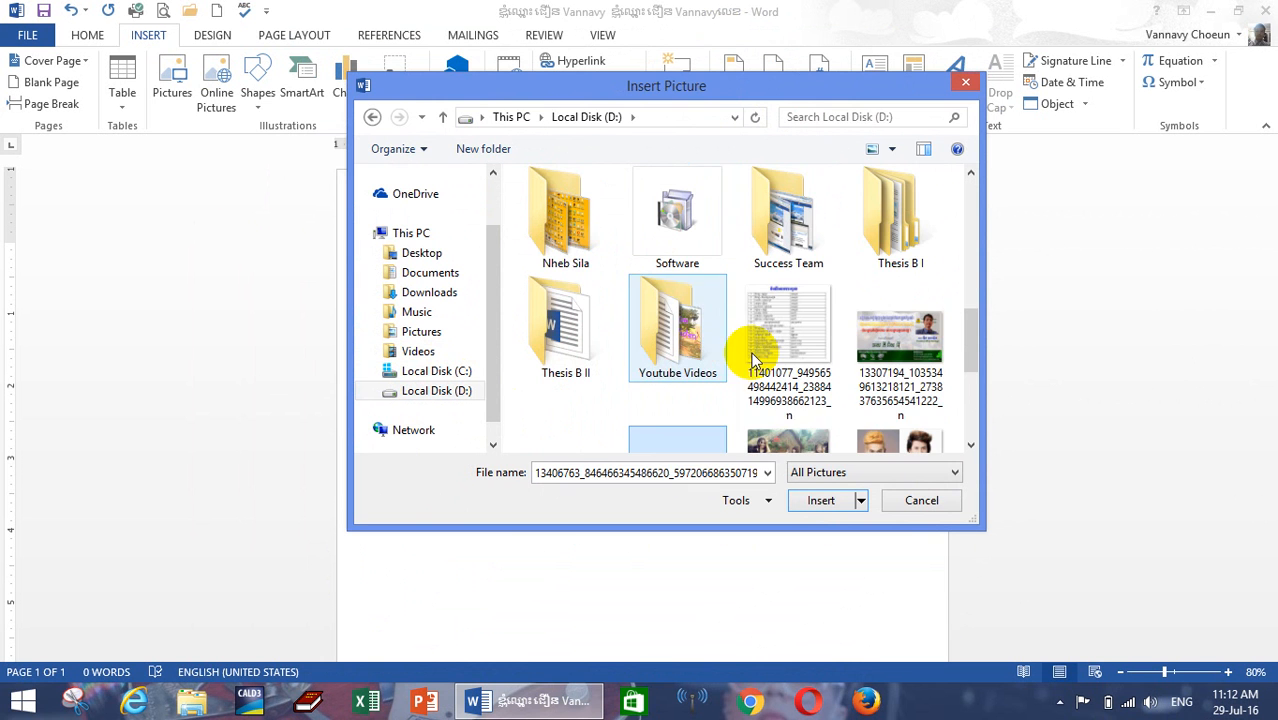
pyautogui.click(885, 420)
pyautogui.scroll(-1, 885, 411)
pyautogui.click(885, 365)
pyautogui.scroll(-1, 700, 368)
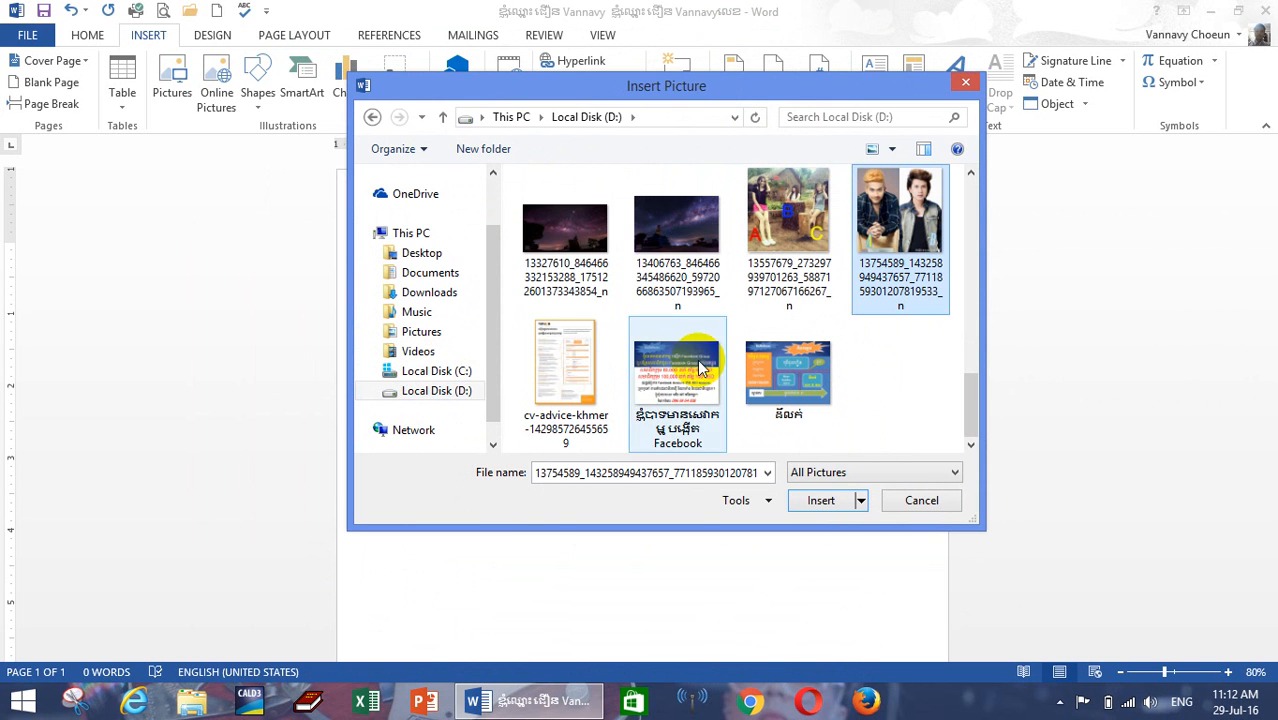
pyautogui.click(812, 501)
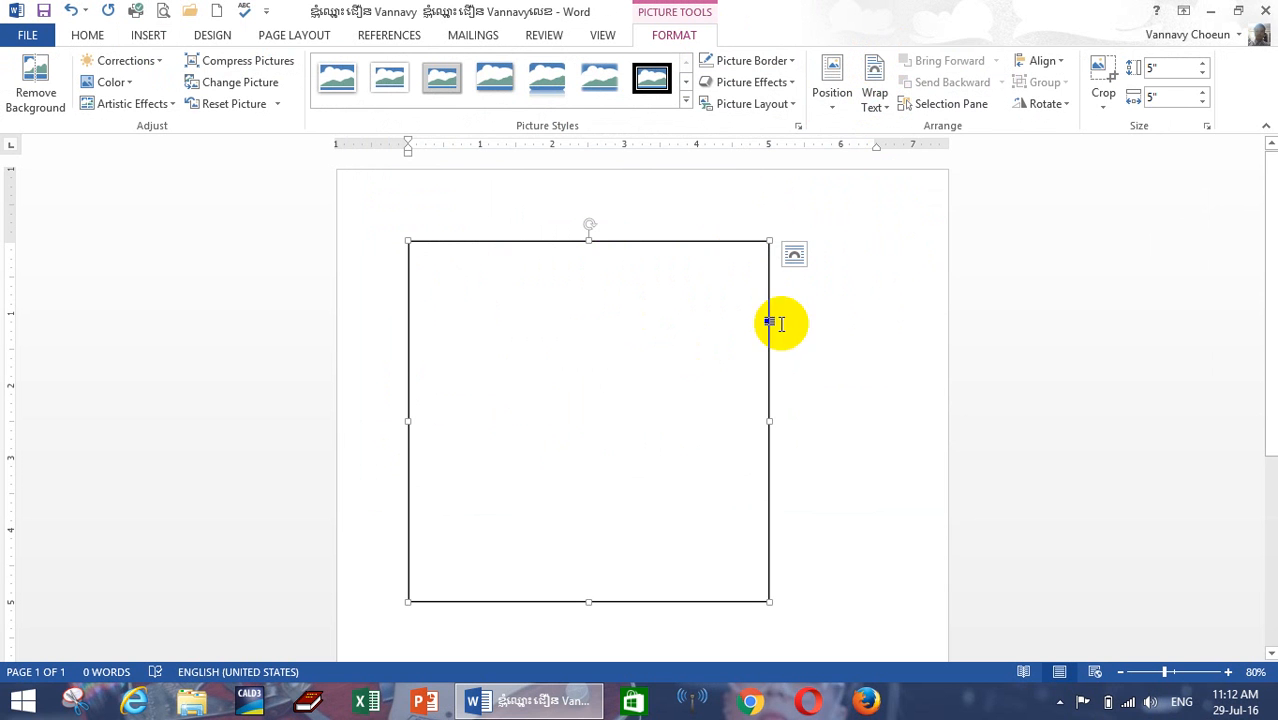
# Step: Set the text wrapping of the inserted picture to In Front of Text
pyautogui.click(875, 100)
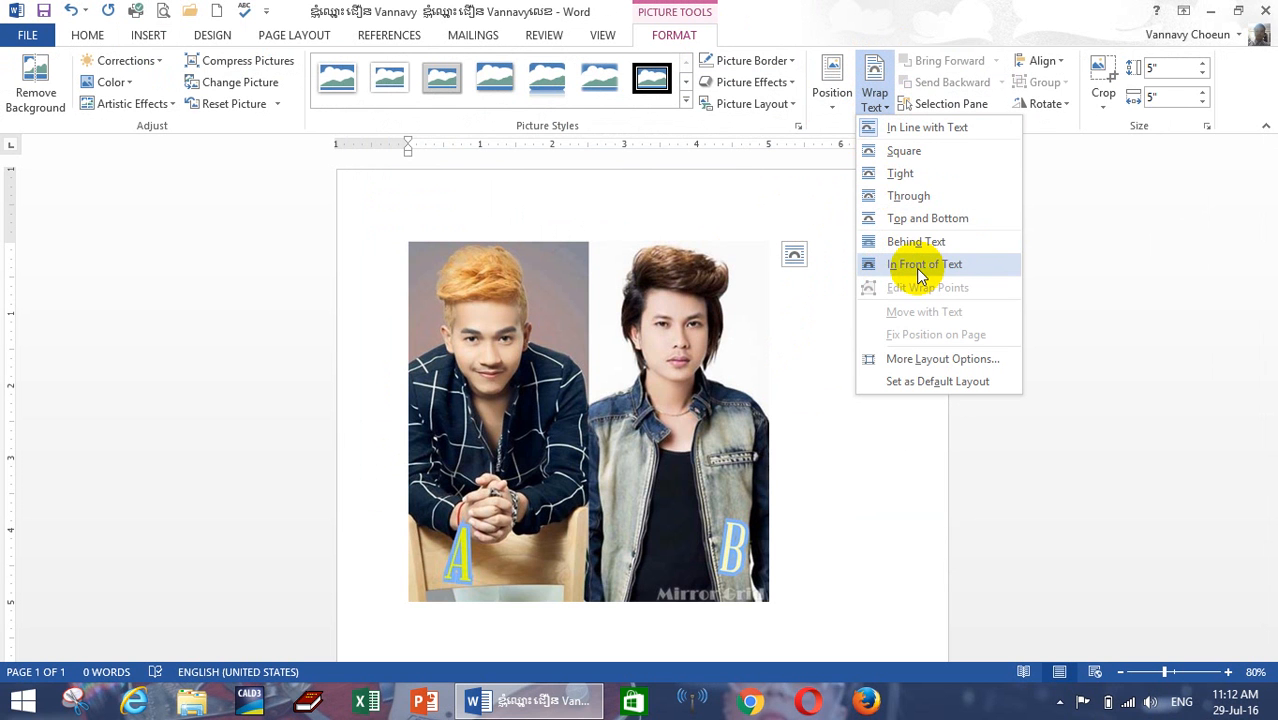
pyautogui.click(916, 266)
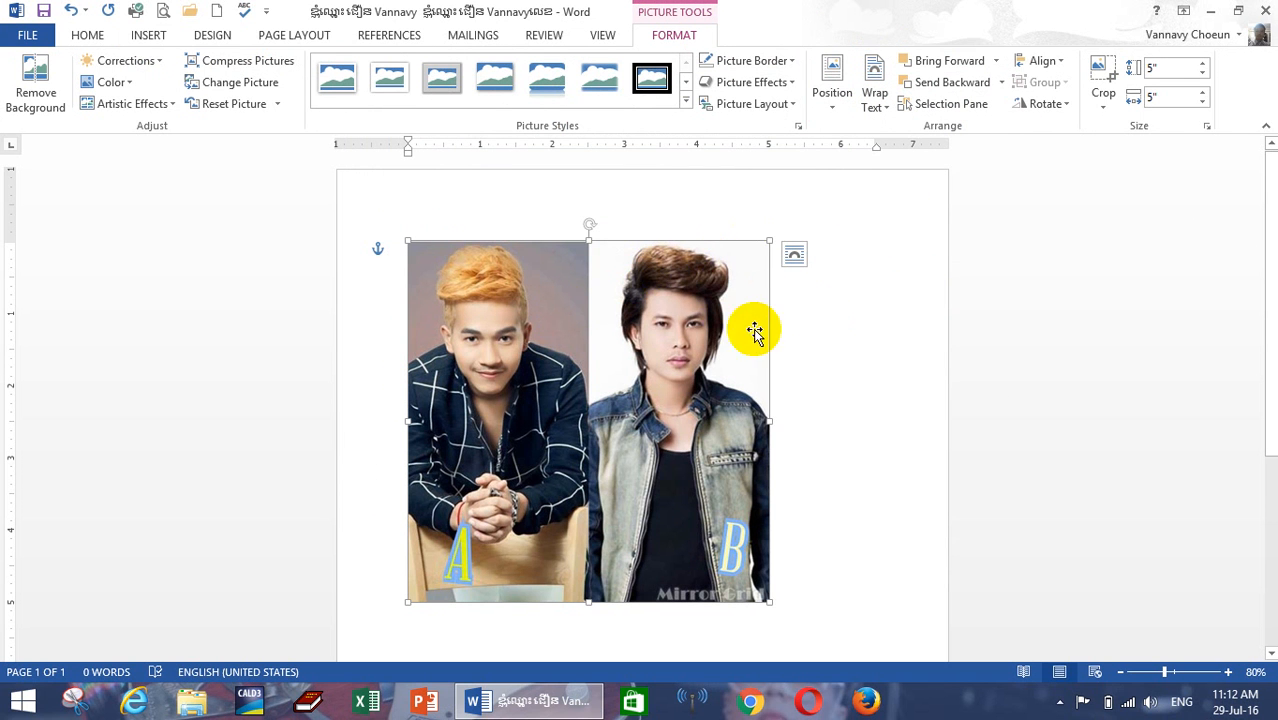
# Step: Resize the picture freehand to about 4.25 inches high and 5.13 inches wide
pyautogui.click(805, 337)
pyautogui.scroll(-2, 610, 352)
pyautogui.click(766, 337)
pyautogui.scroll(1, 768, 345)
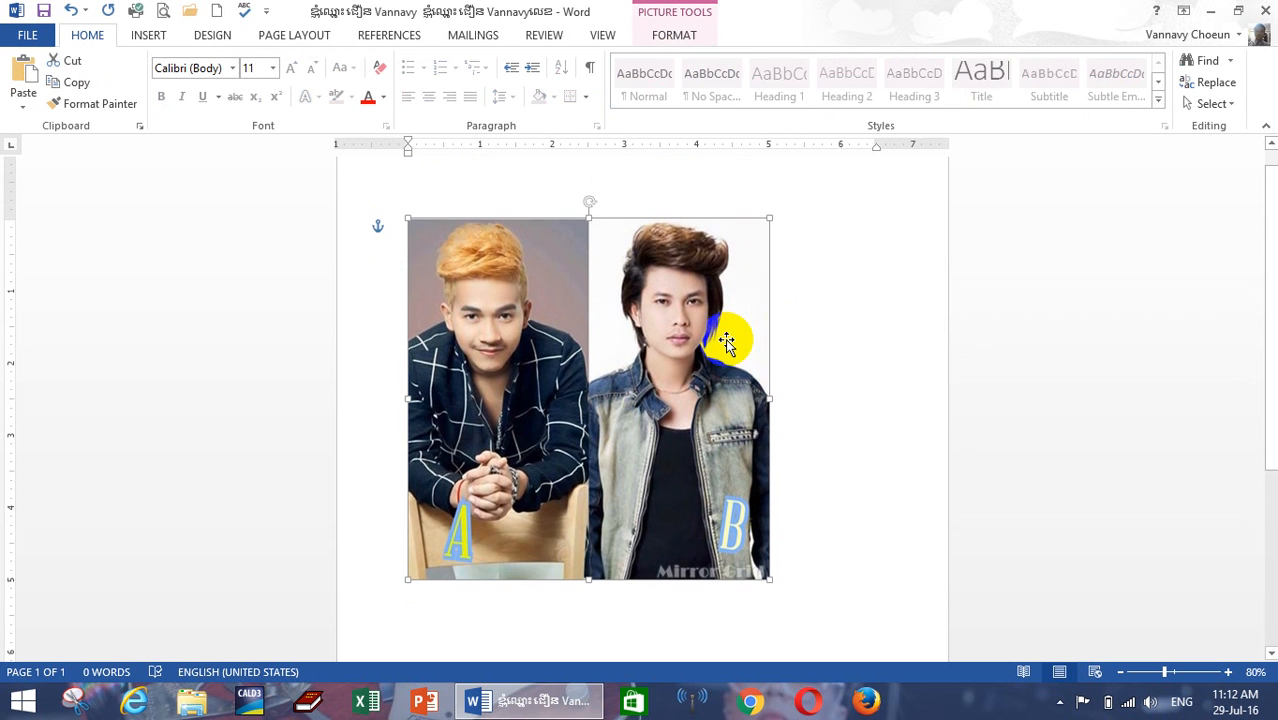
pyautogui.scroll(4, 771, 354)
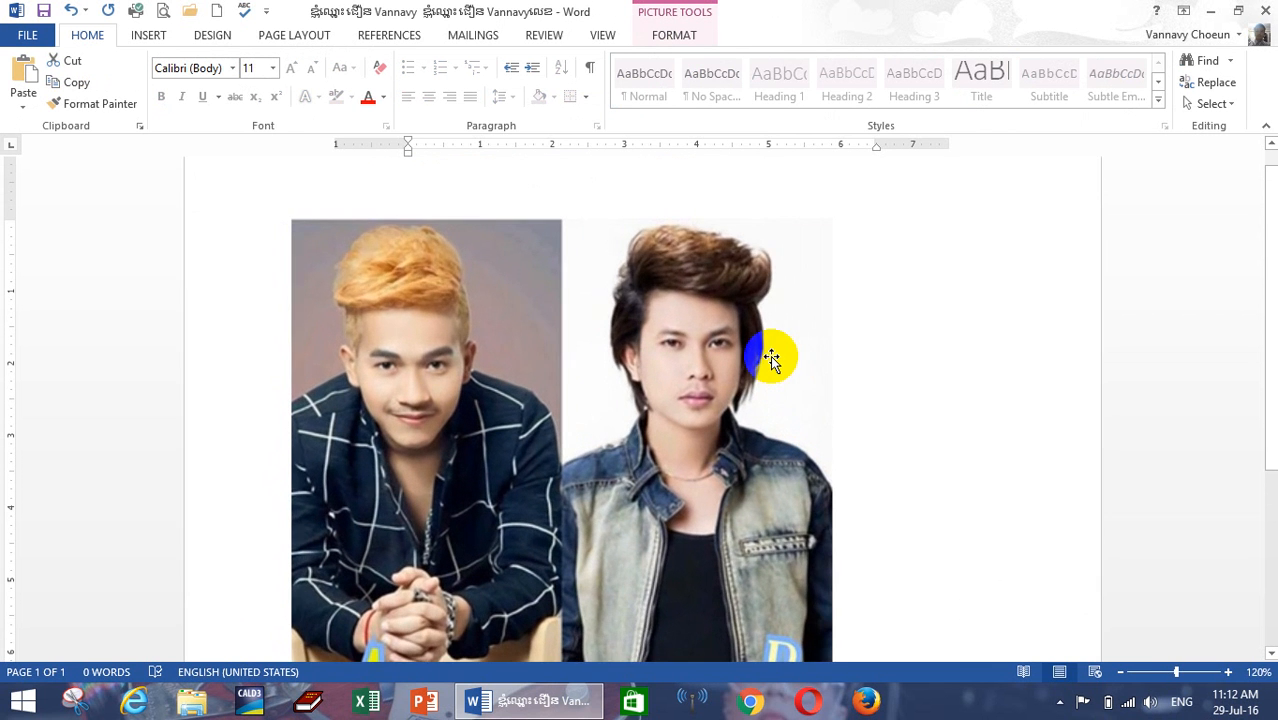
pyautogui.scroll(-5, 868, 350)
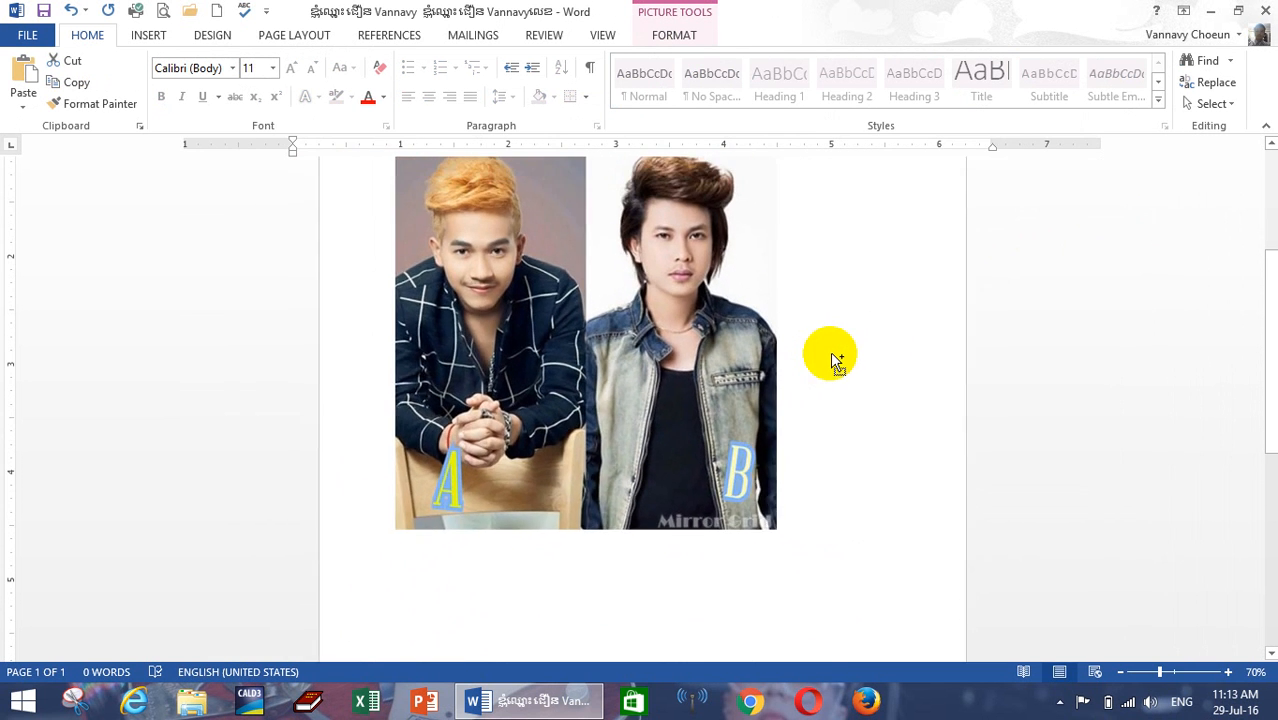
pyautogui.click(659, 372)
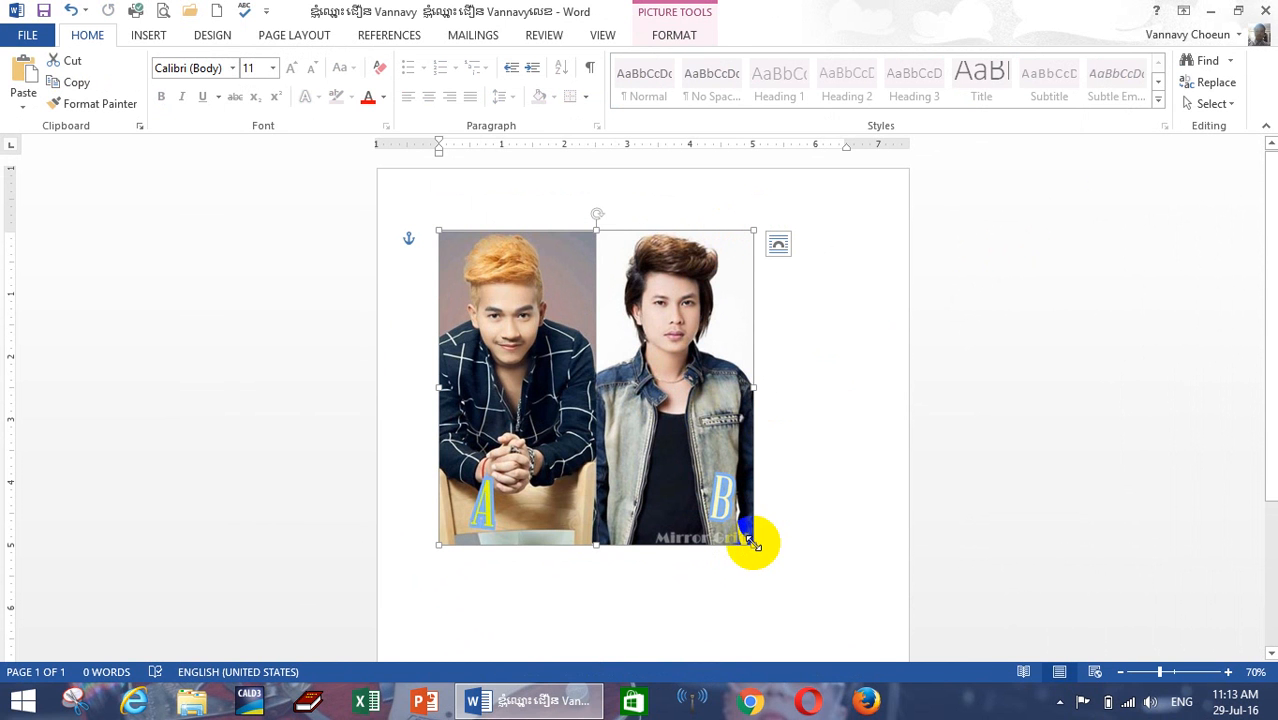
pyautogui.moveTo(753, 545)
pyautogui.mouseDown()
pyautogui.moveTo(563, 355)
pyautogui.moveTo(779, 528)
pyautogui.moveTo(799, 590)
pyautogui.moveTo(753, 505)
pyautogui.moveTo(767, 537)
pyautogui.moveTo(596, 355)
pyautogui.moveTo(494, 288)
pyautogui.moveTo(646, 460)
pyautogui.moveTo(737, 528)
pyautogui.mouseUp()
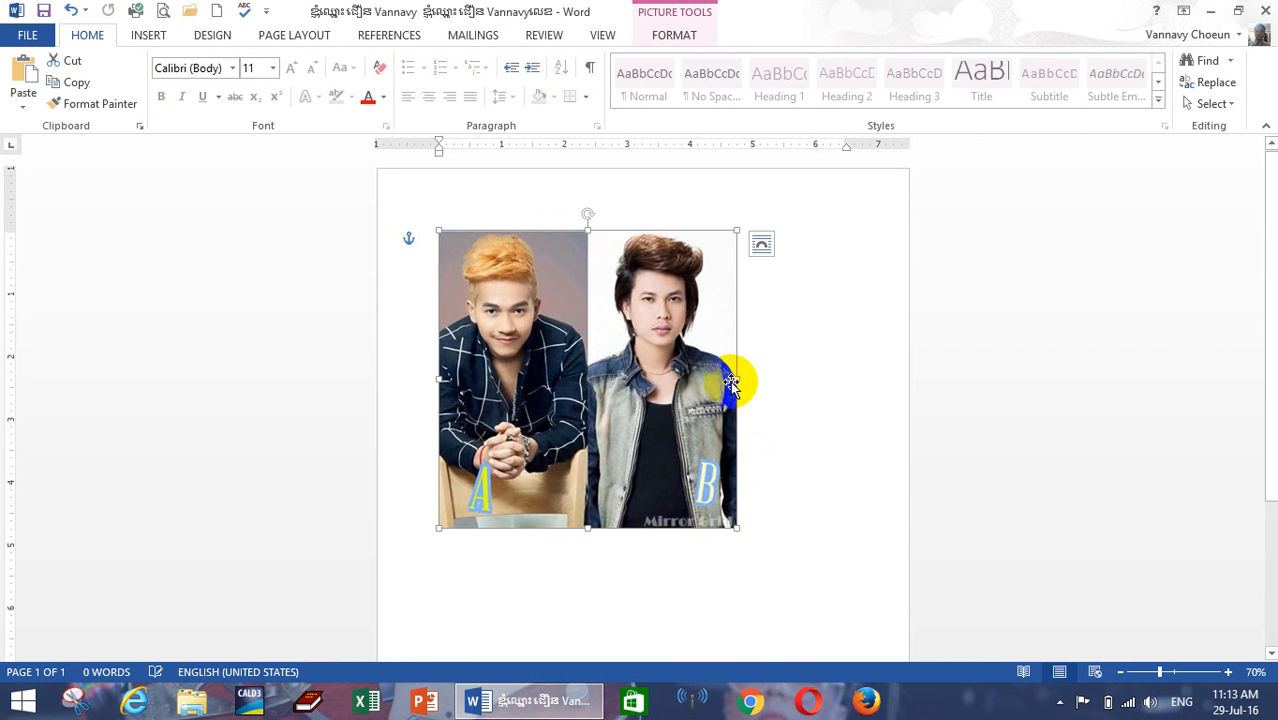
pyautogui.moveTo(737, 378); pyautogui.dragTo(892, 380)
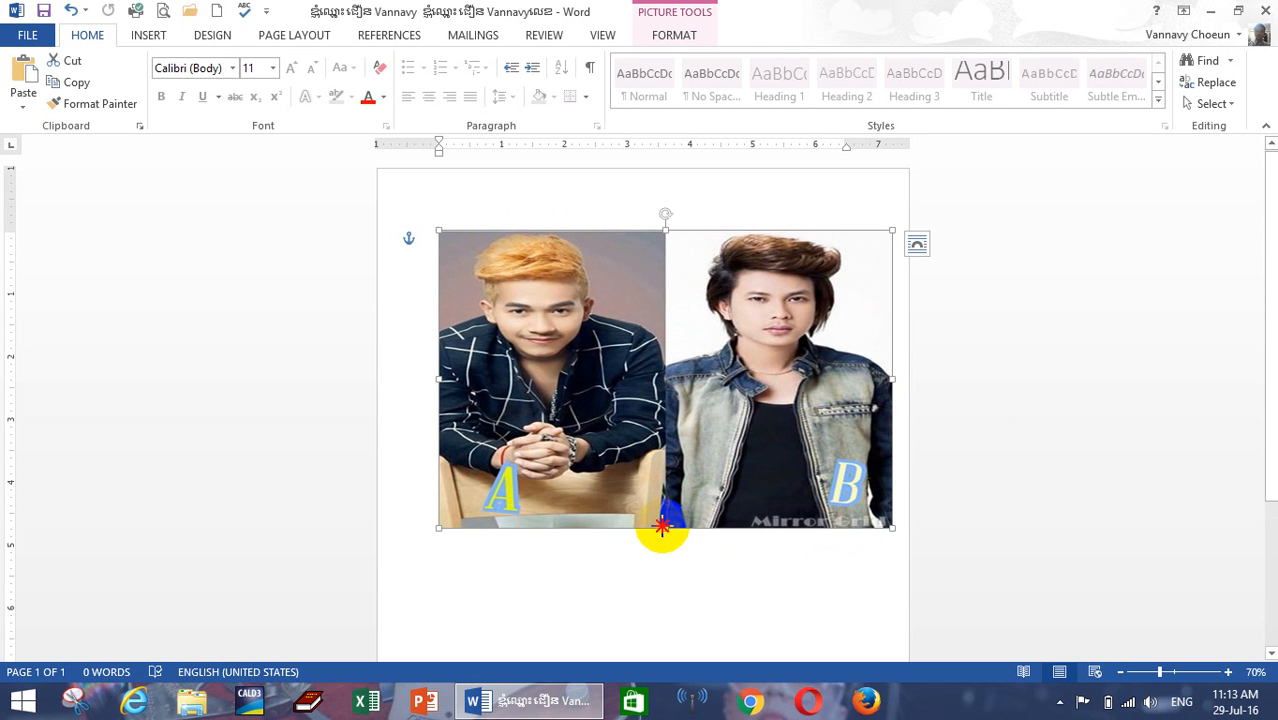
pyautogui.moveTo(663, 527); pyautogui.dragTo(685, 322)
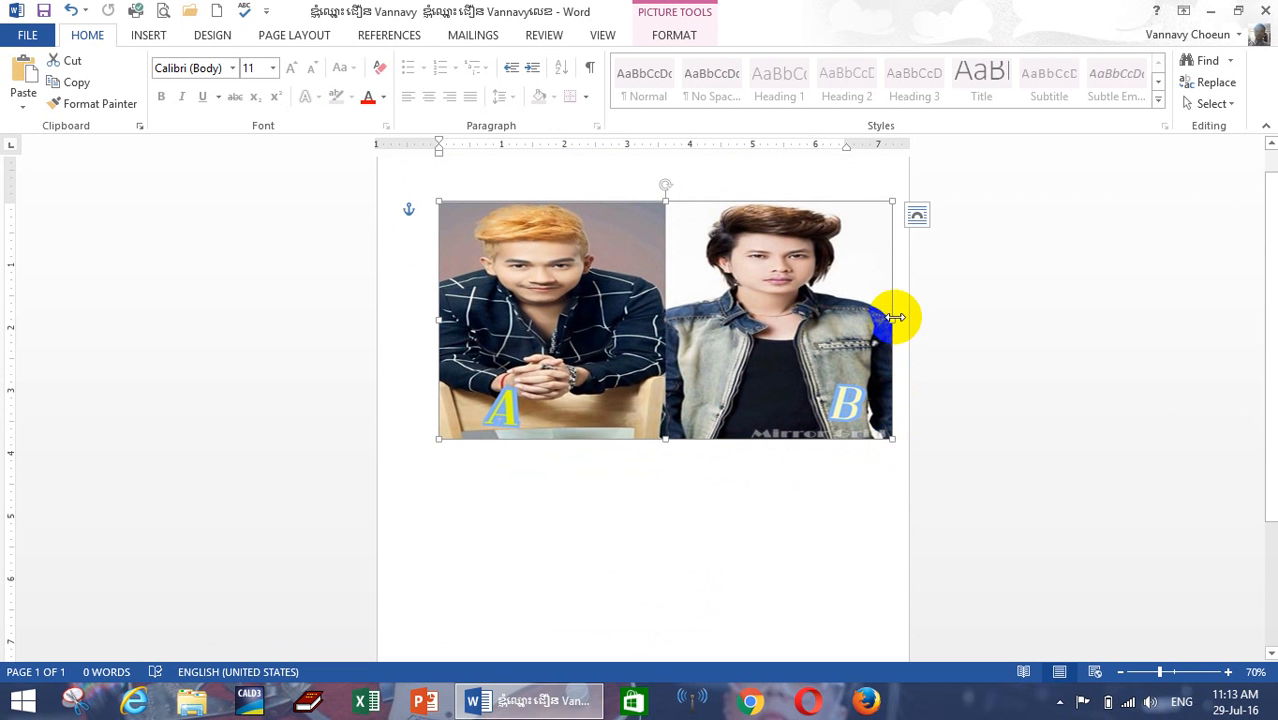
pyautogui.moveTo(894, 317); pyautogui.dragTo(726, 318)
pyautogui.moveTo(726, 438); pyautogui.dragTo(748, 465)
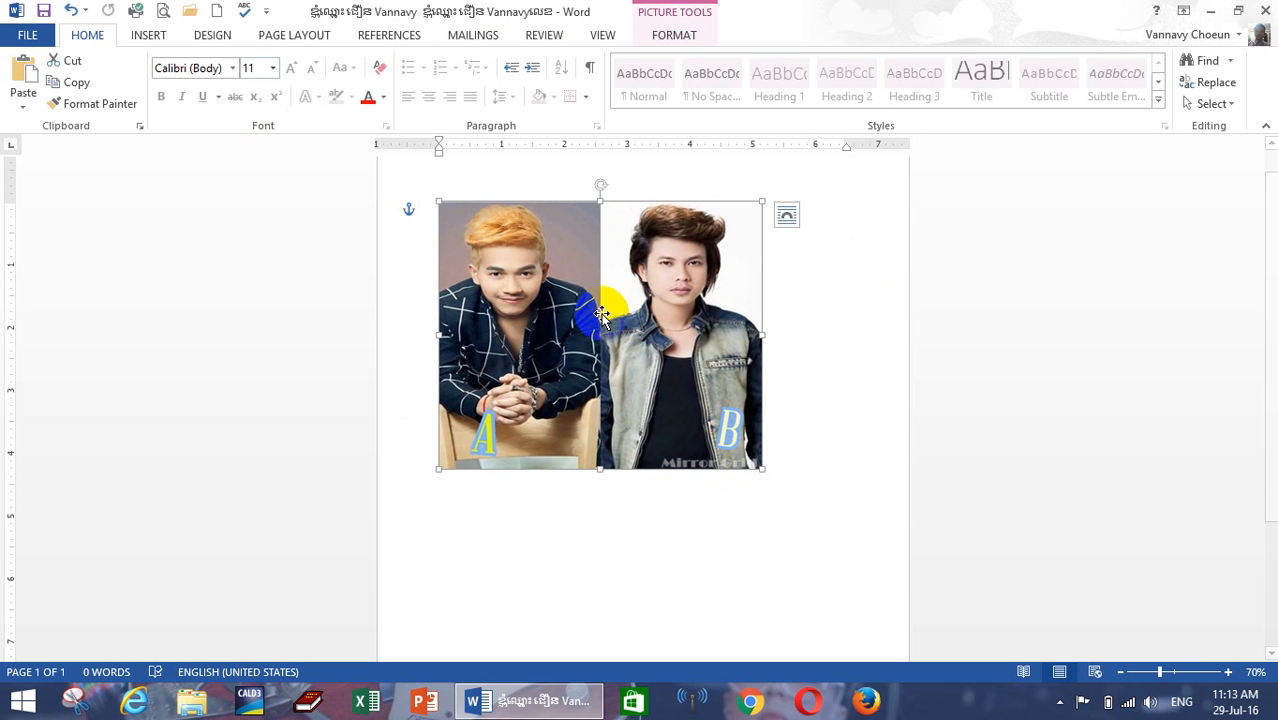
# Step: Start Remove Background on the picture and enlarge the selection area to cover nearly the whole picture
pyautogui.click(678, 16)
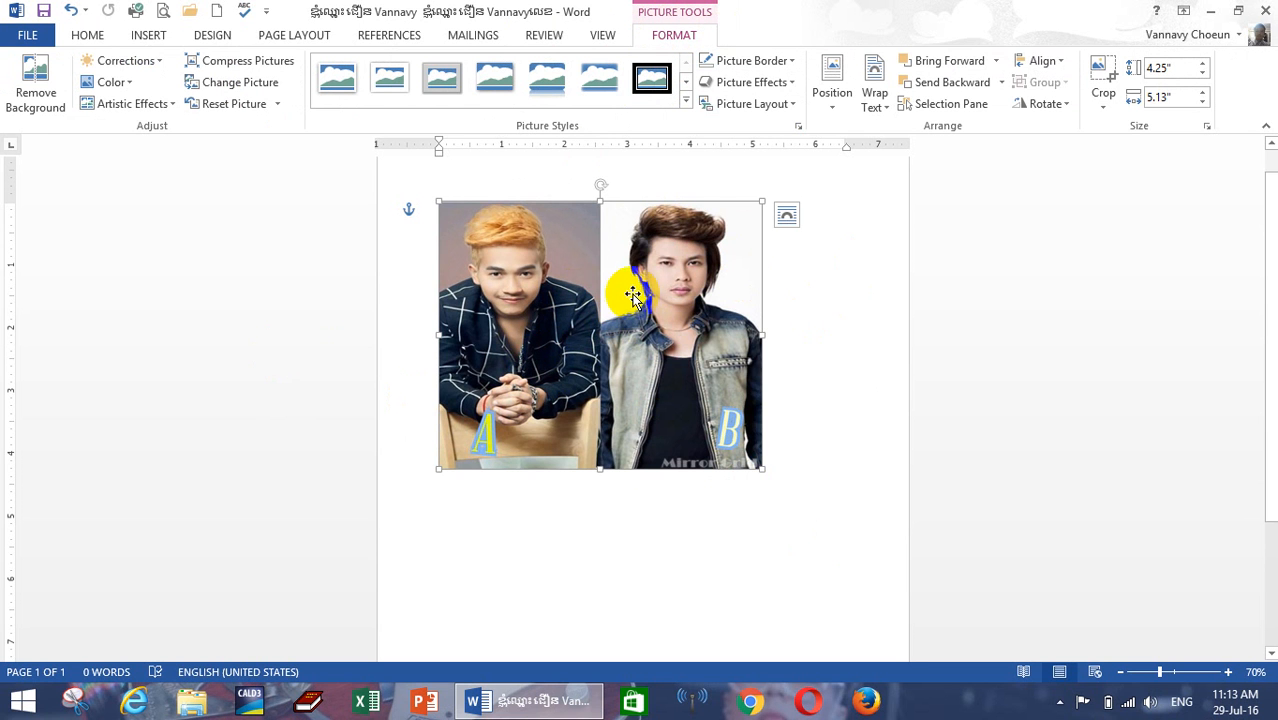
pyautogui.click(36, 92)
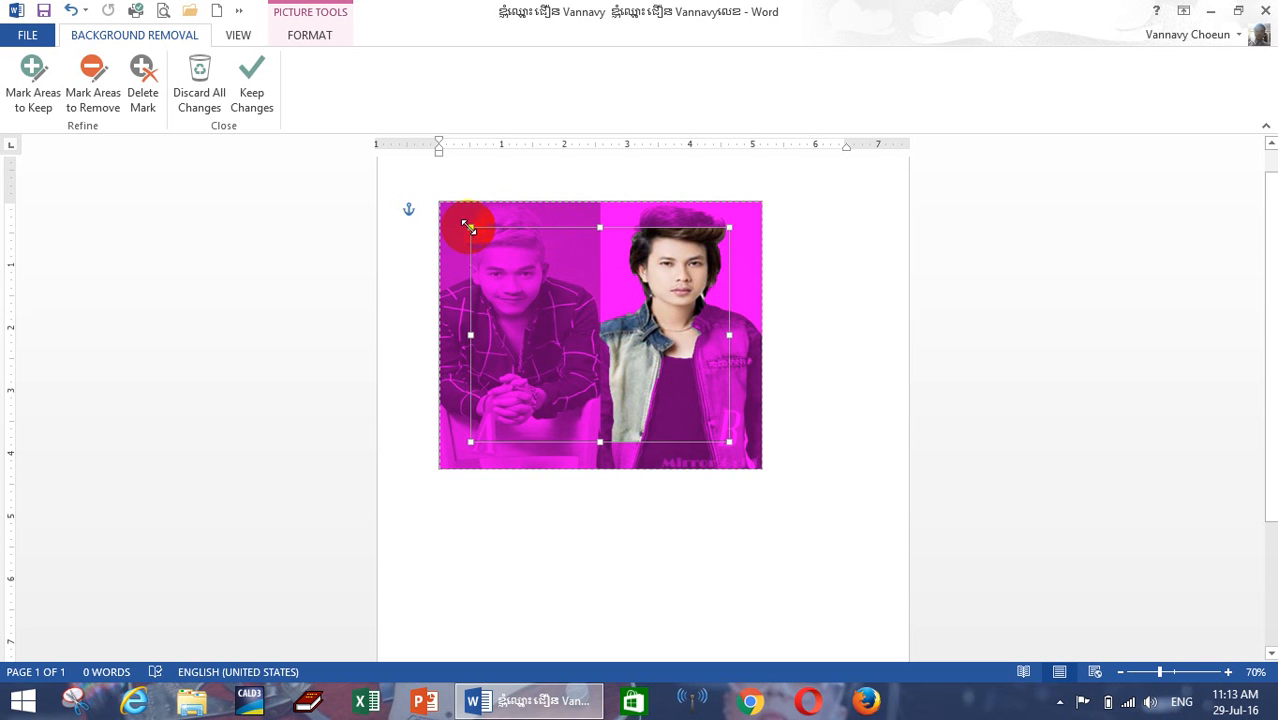
pyautogui.moveTo(468, 227); pyautogui.dragTo(444, 200)
pyautogui.moveTo(729, 441); pyautogui.dragTo(731, 455)
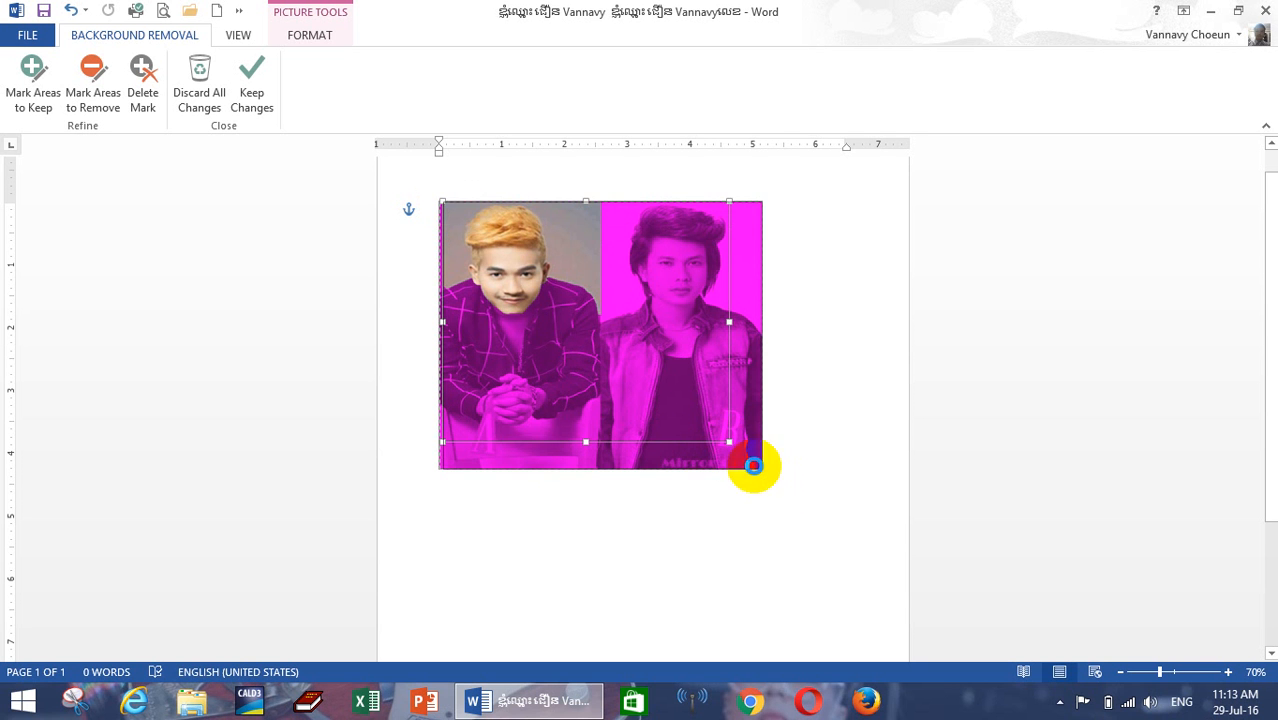
pyautogui.moveTo(753, 465); pyautogui.dragTo(753, 466)
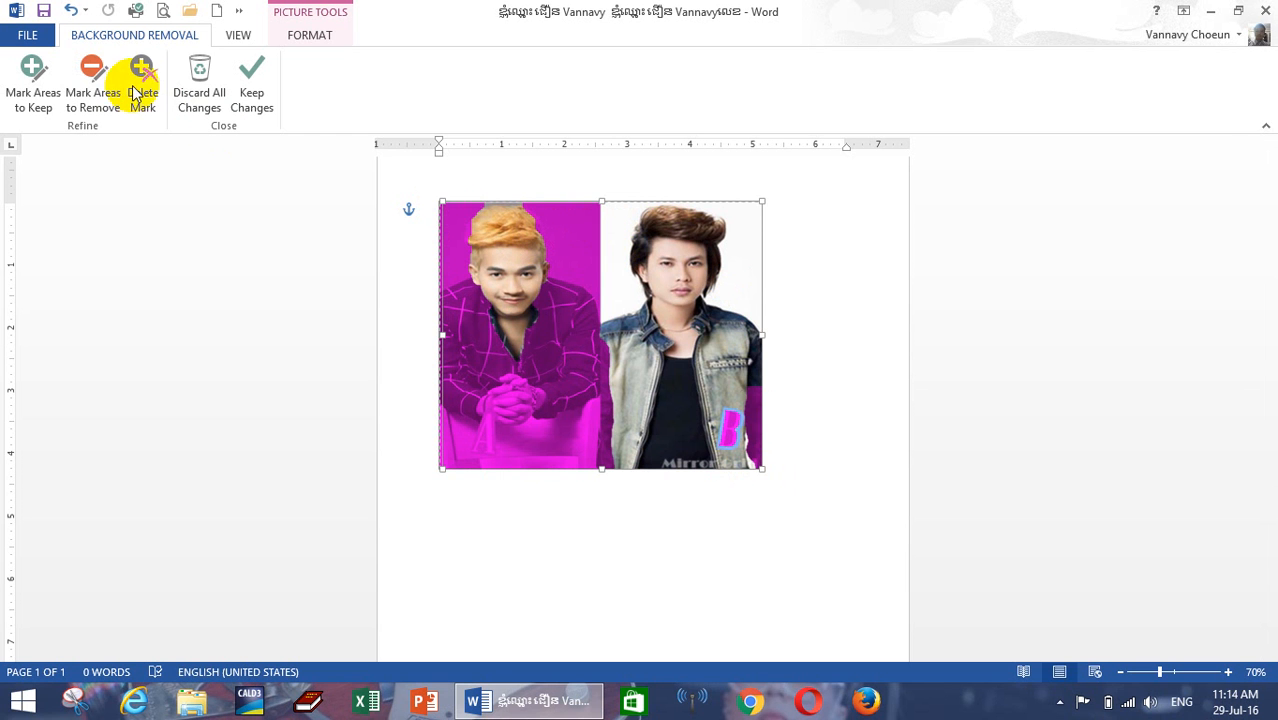
# Step: Mark the white background on both sides of the dark-haired man's head and the letter B as areas to remove
pyautogui.click(92, 80)
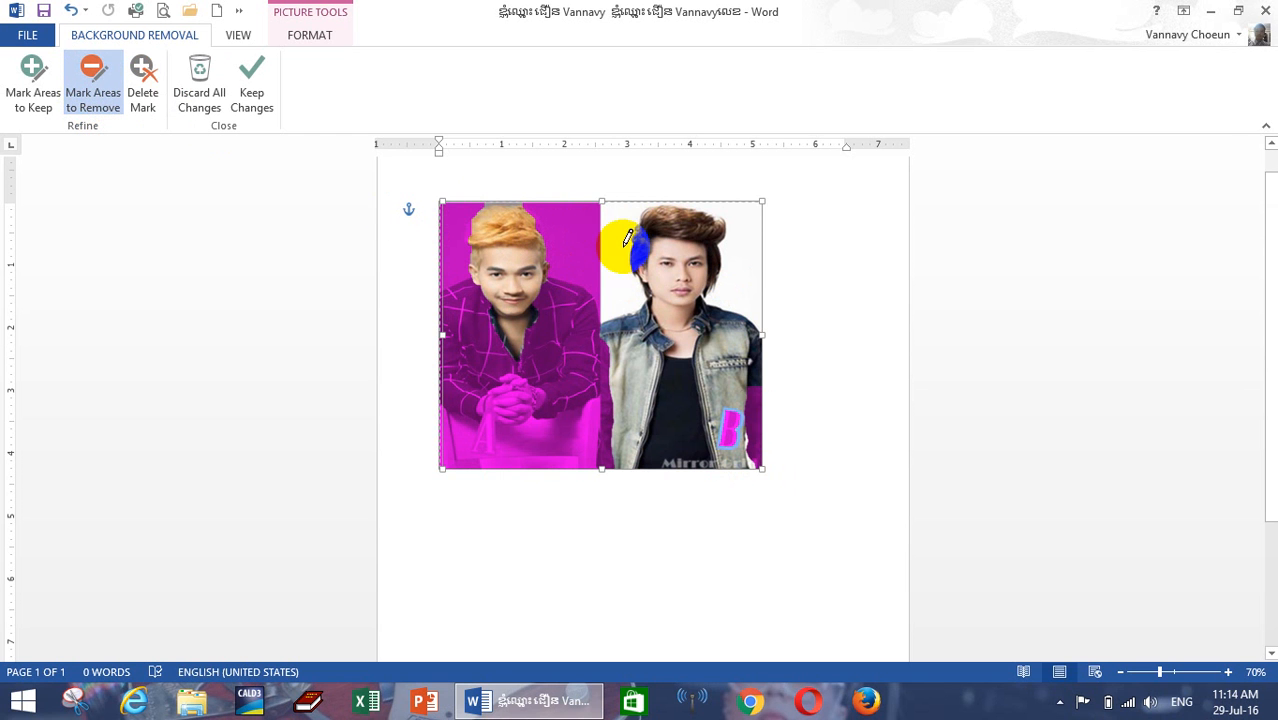
pyautogui.moveTo(744, 231); pyautogui.dragTo(747, 238)
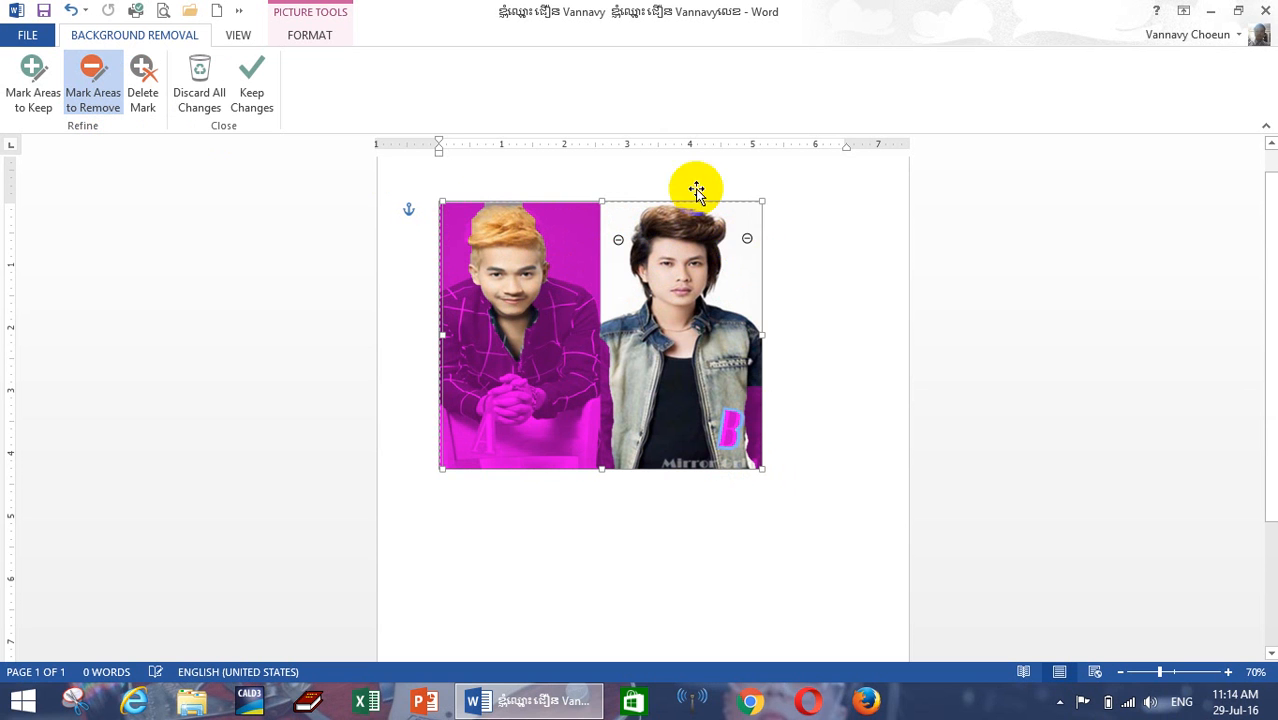
pyautogui.moveTo(764, 284); pyautogui.dragTo(758, 423)
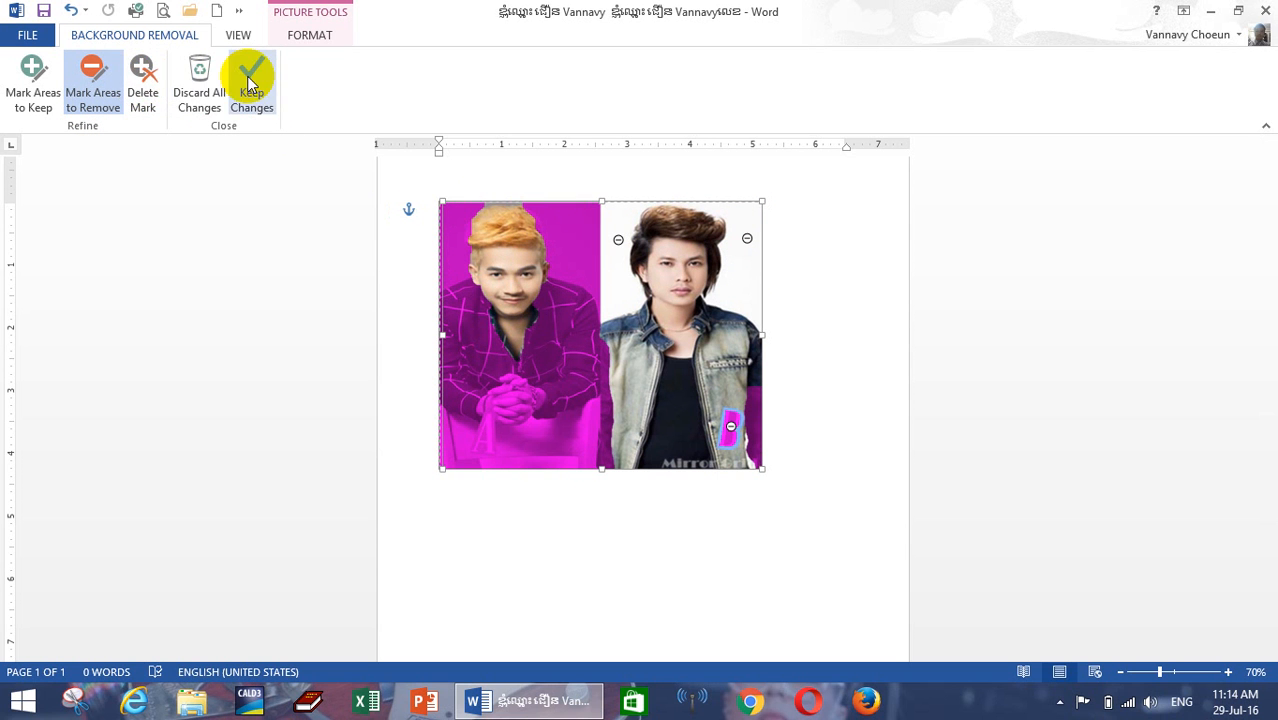
# Step: Apply the background removal, reopen it on the picture and choose the Delete Mark tool
pyautogui.click(145, 74)
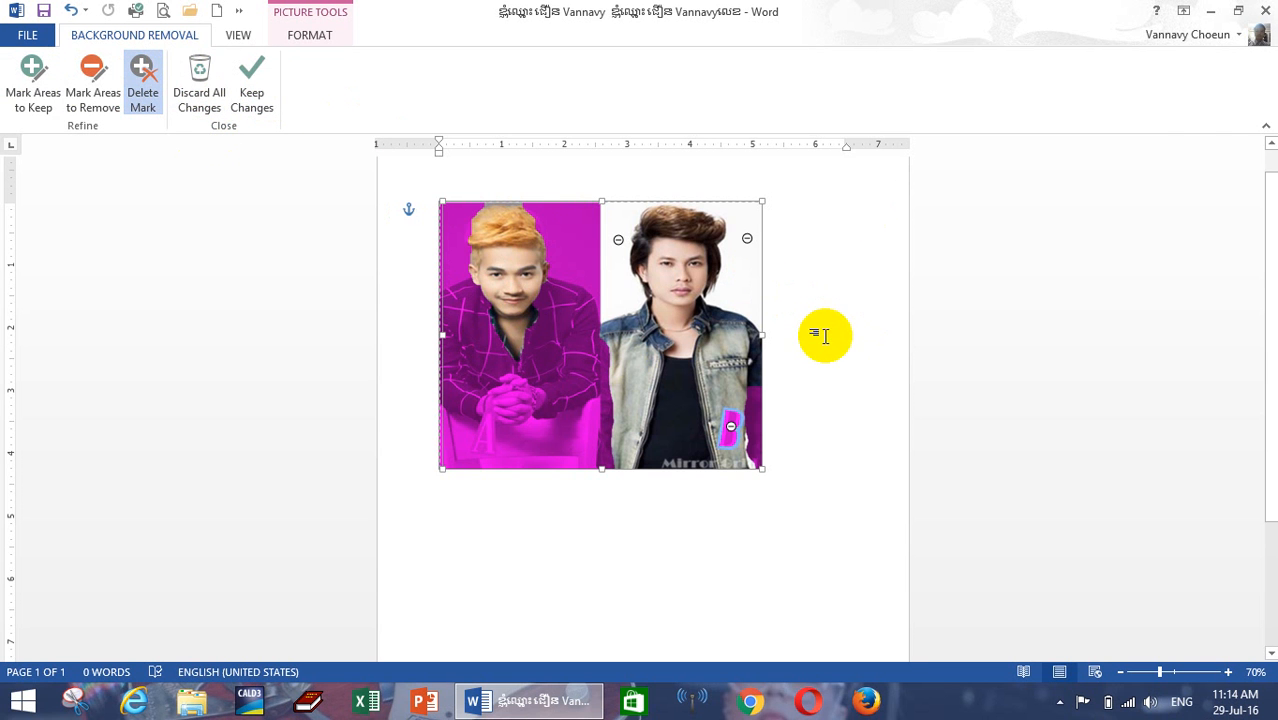
pyautogui.click(855, 322)
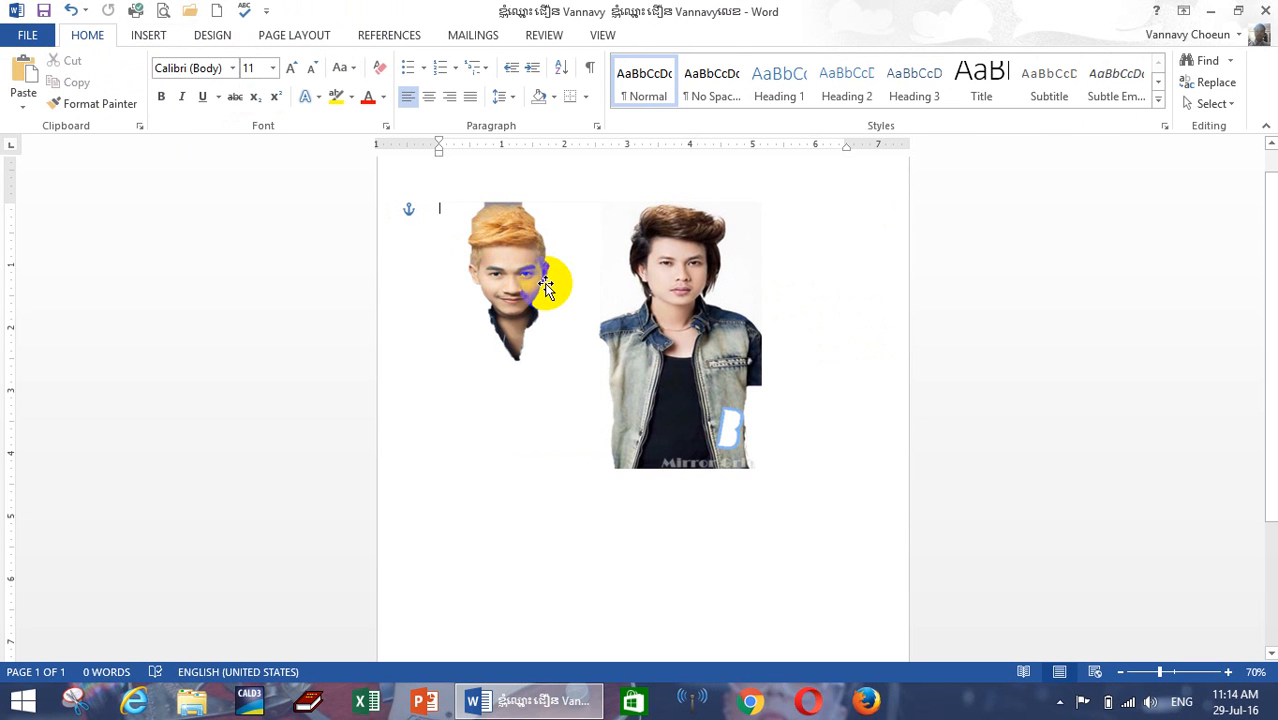
pyautogui.click(495, 280)
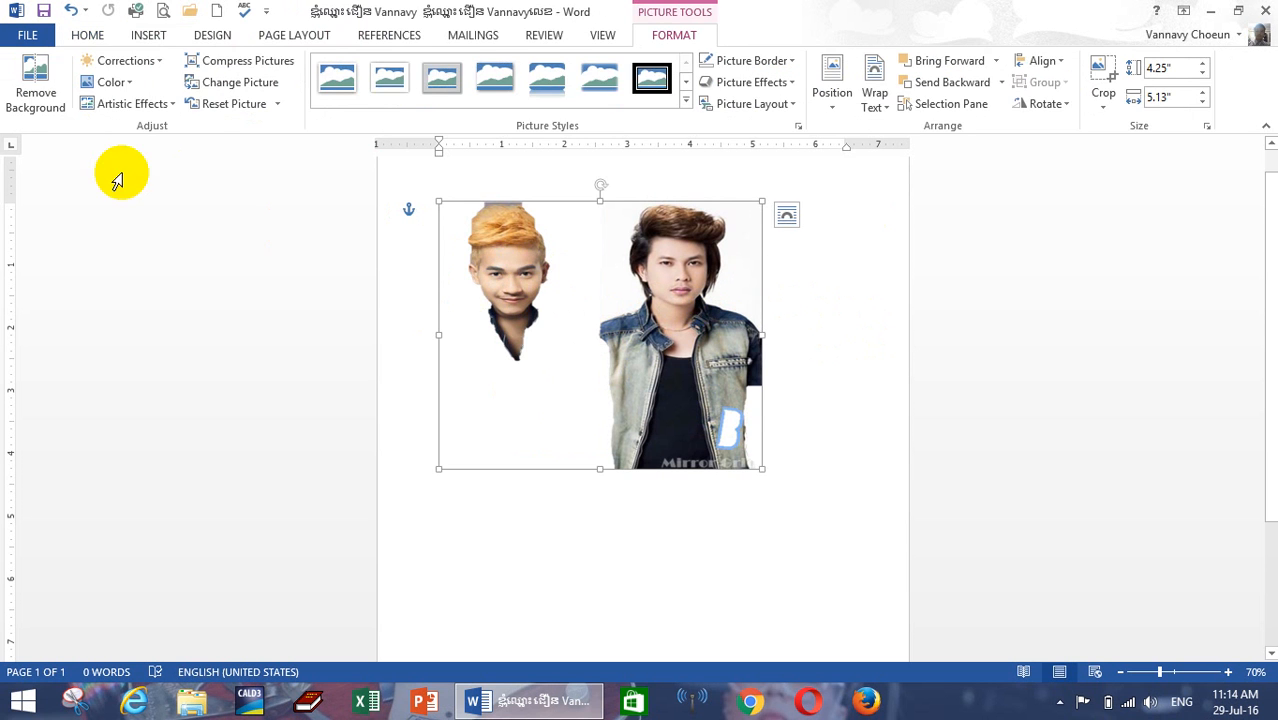
pyautogui.click(40, 92)
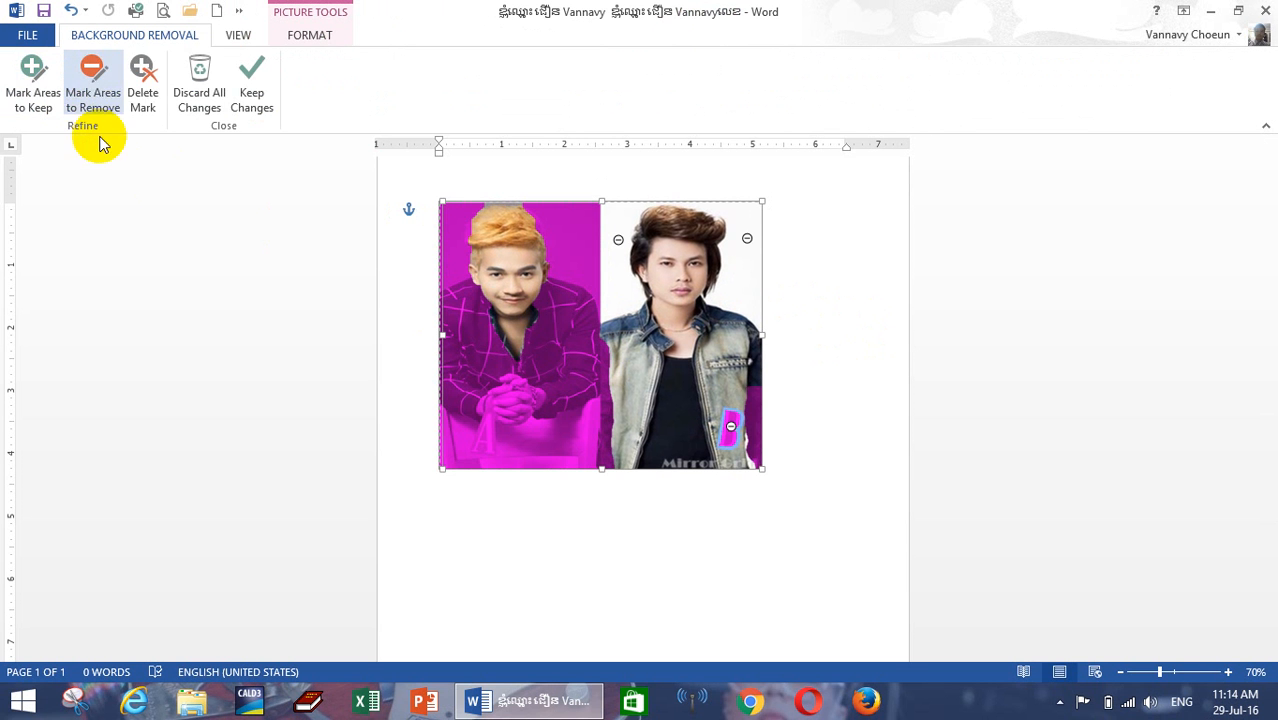
pyautogui.click(142, 80)
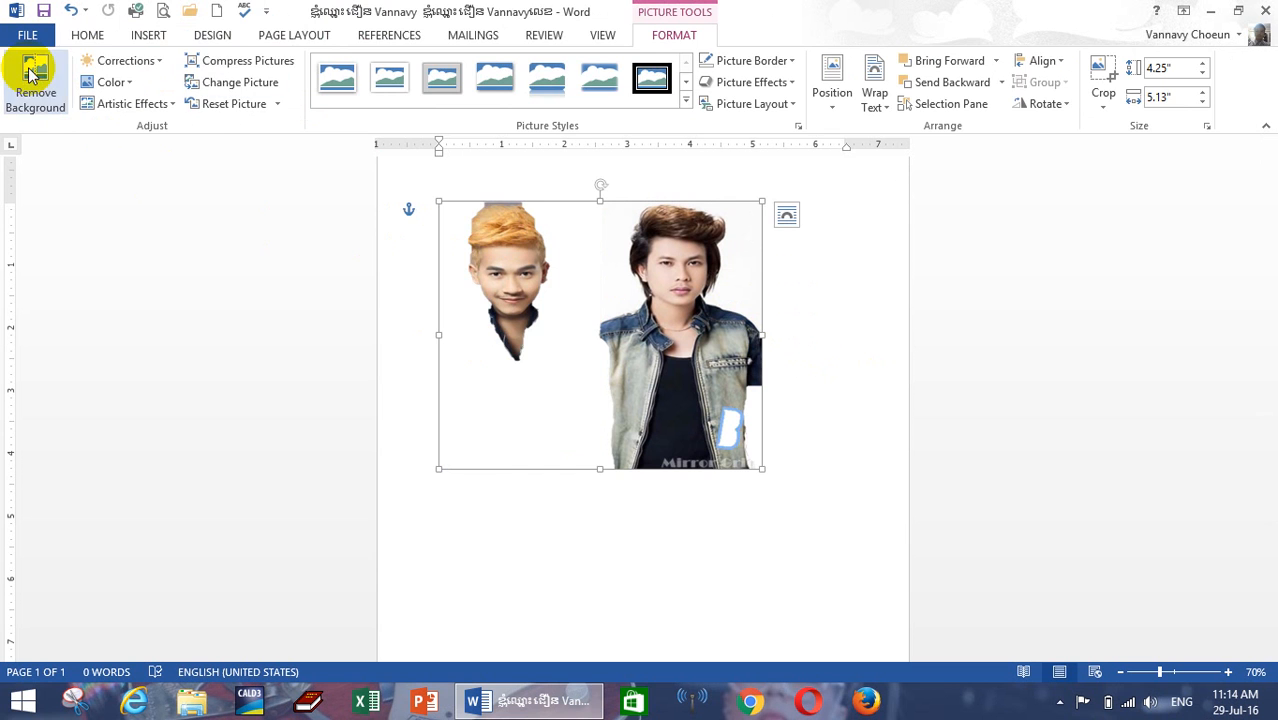
# Step: Reopen Remove Background and mark the blond man's shirt sleeve and clasped hands as areas to keep
pyautogui.click(36, 82)
pyautogui.click(92, 76)
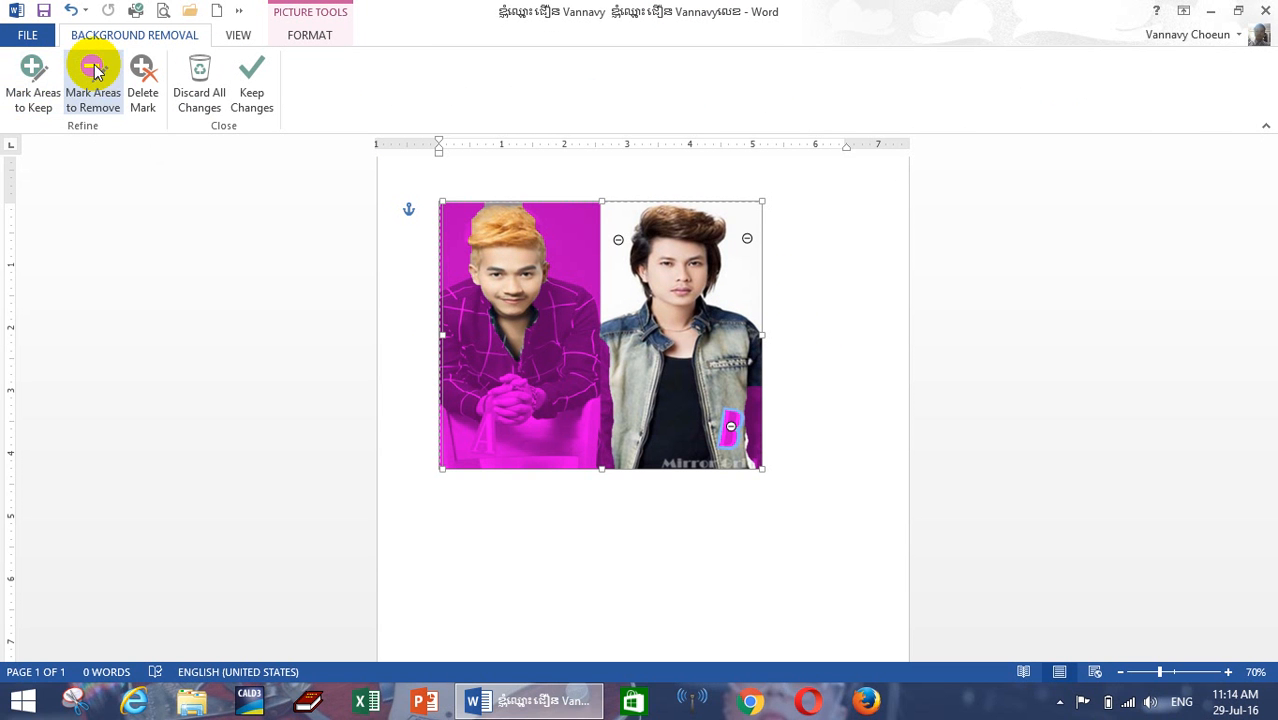
pyautogui.click(34, 76)
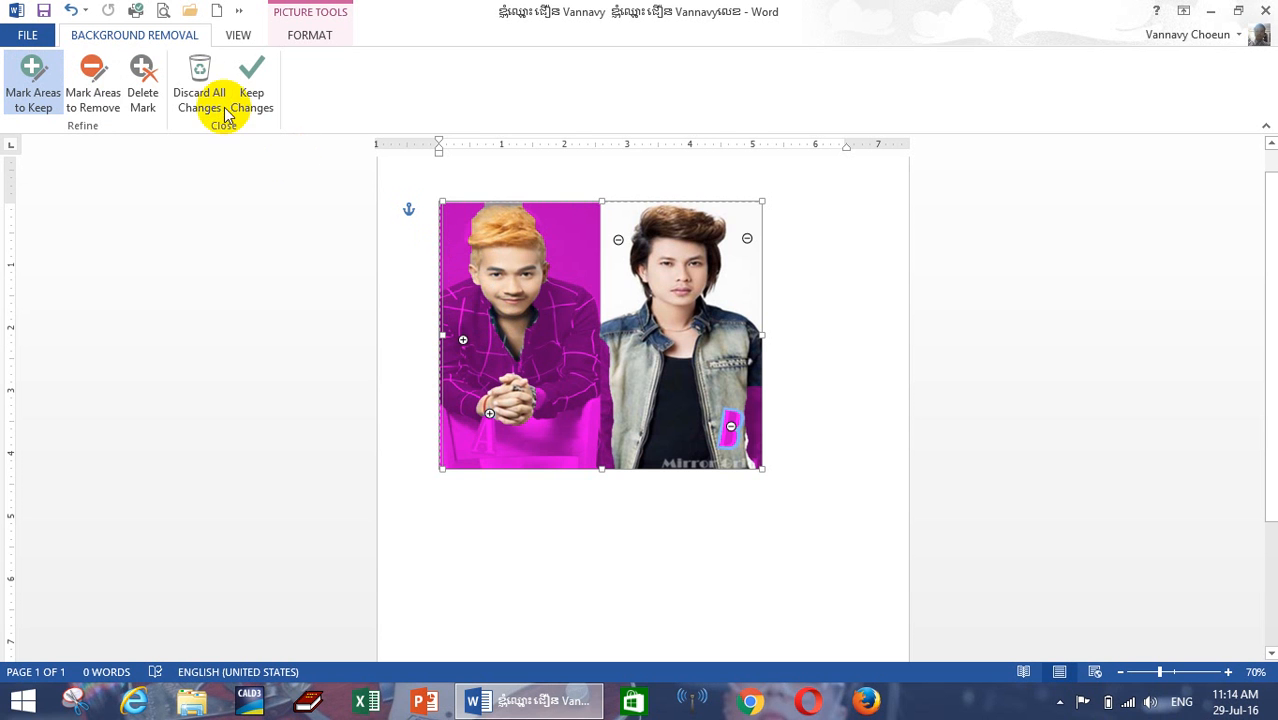
# Step: Discard all background removal changes on the picture and deselect it
pyautogui.click(201, 78)
pyautogui.click(873, 370)
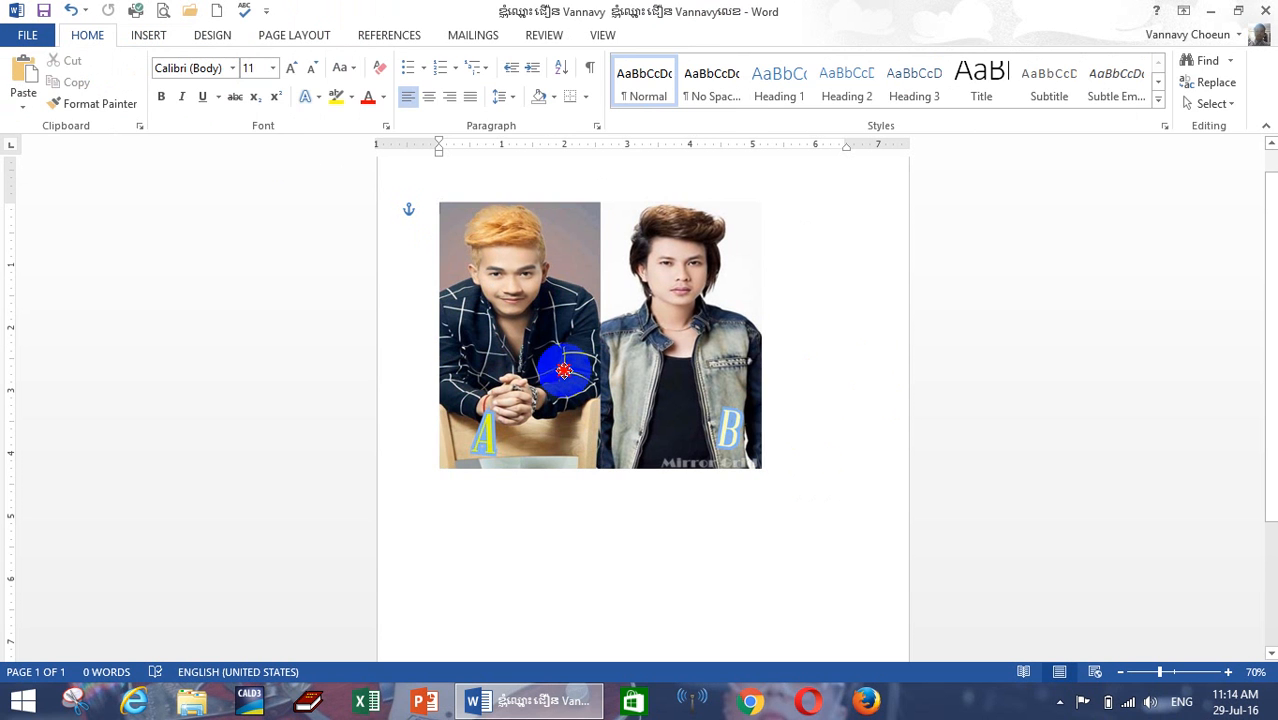
# Step: Resize the picture freehand to about 3.99 inches high and 4.37 inches wide
pyautogui.click(565, 360)
pyautogui.moveTo(762, 468); pyautogui.dragTo(780, 483)
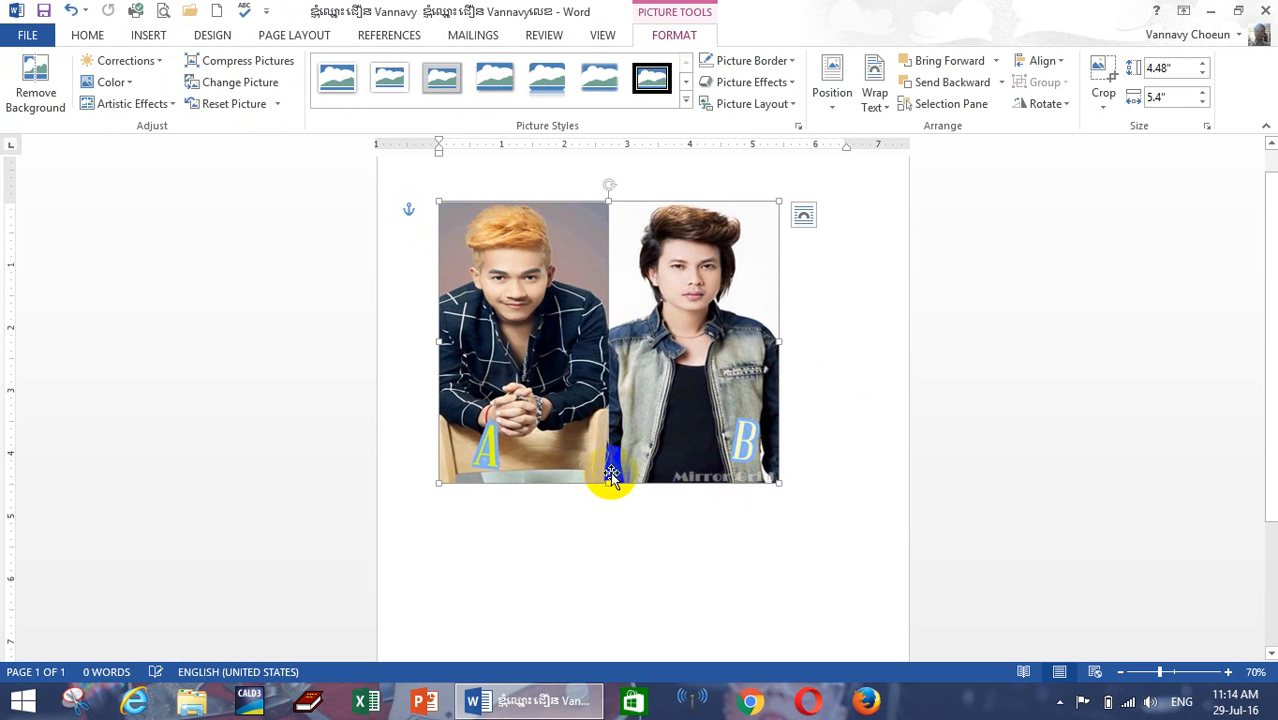
pyautogui.moveTo(609, 485); pyautogui.dragTo(609, 508)
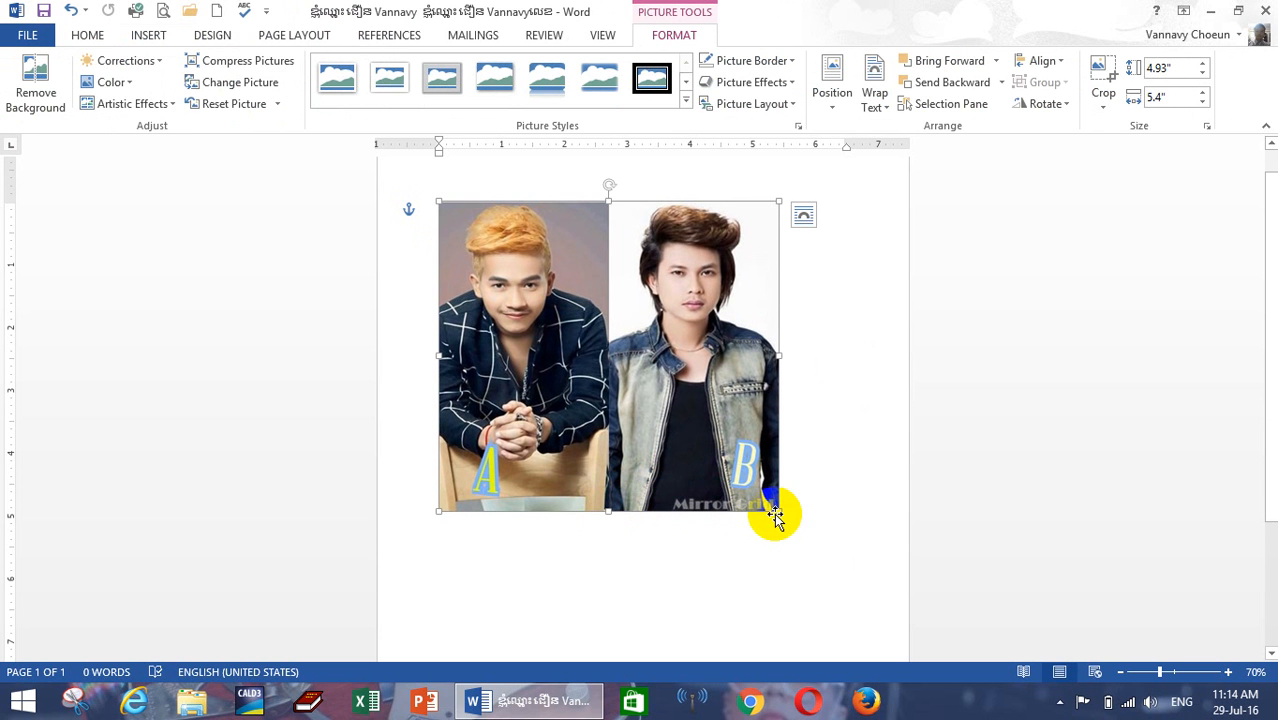
pyautogui.moveTo(776, 509); pyautogui.dragTo(714, 452)
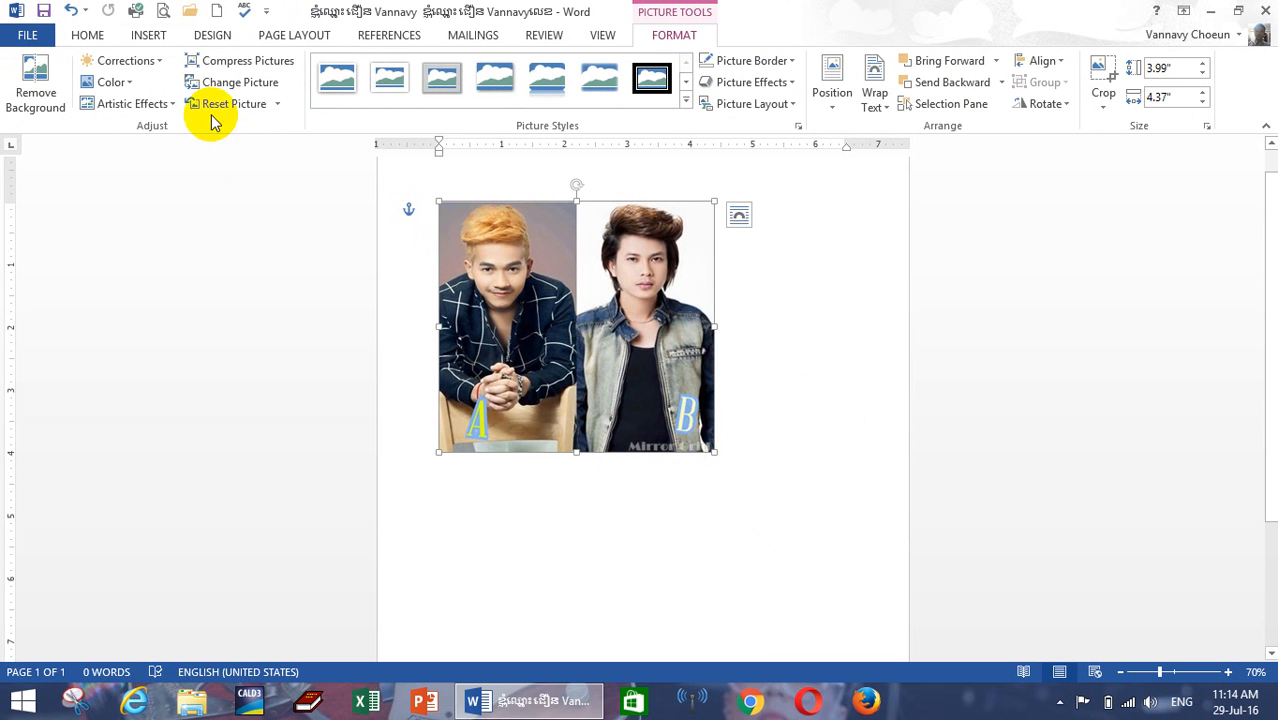
# Step: Preview the Brightness/Contrast corrections and browse the color presets for the picture without applying any
pyautogui.click(158, 62)
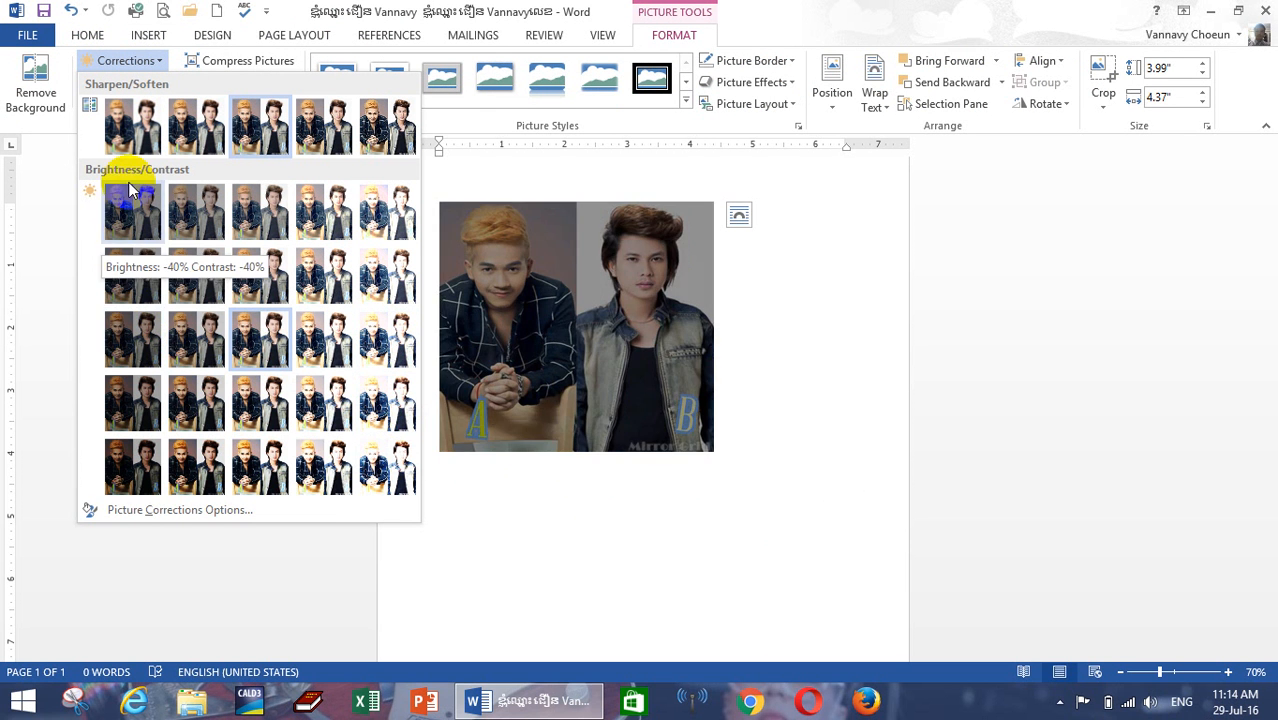
pyautogui.click(146, 61)
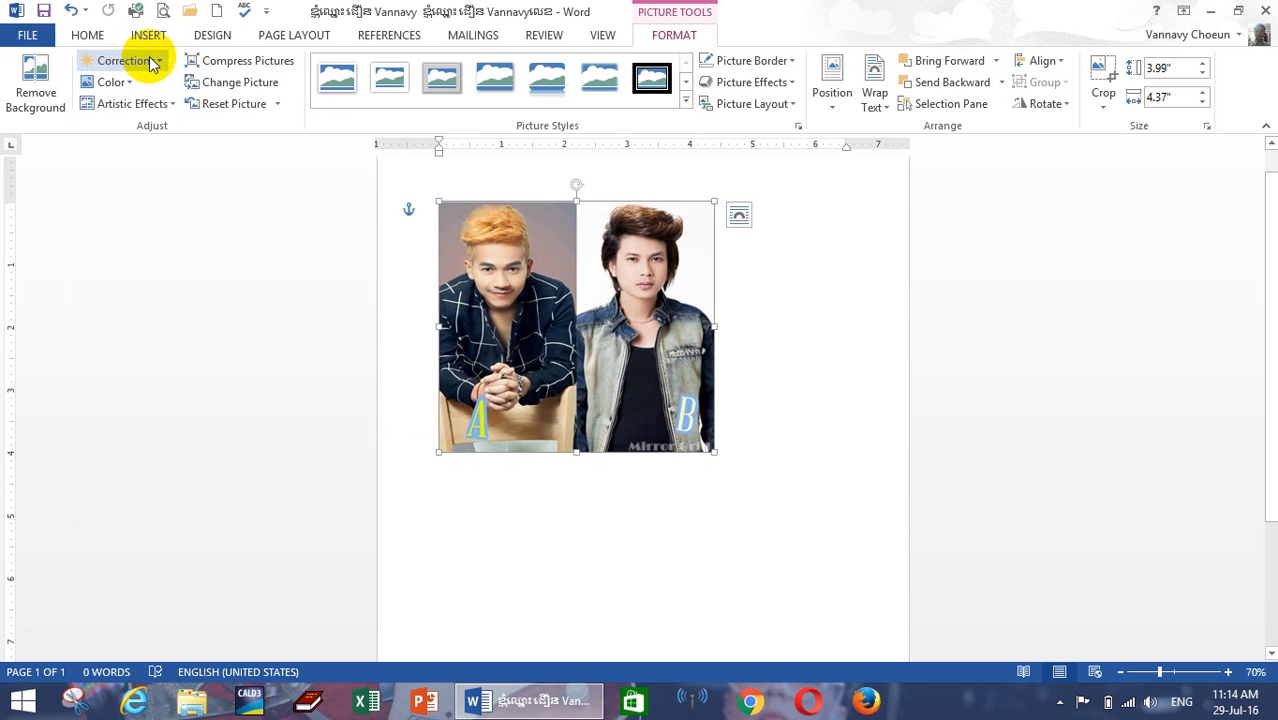
pyautogui.click(112, 82)
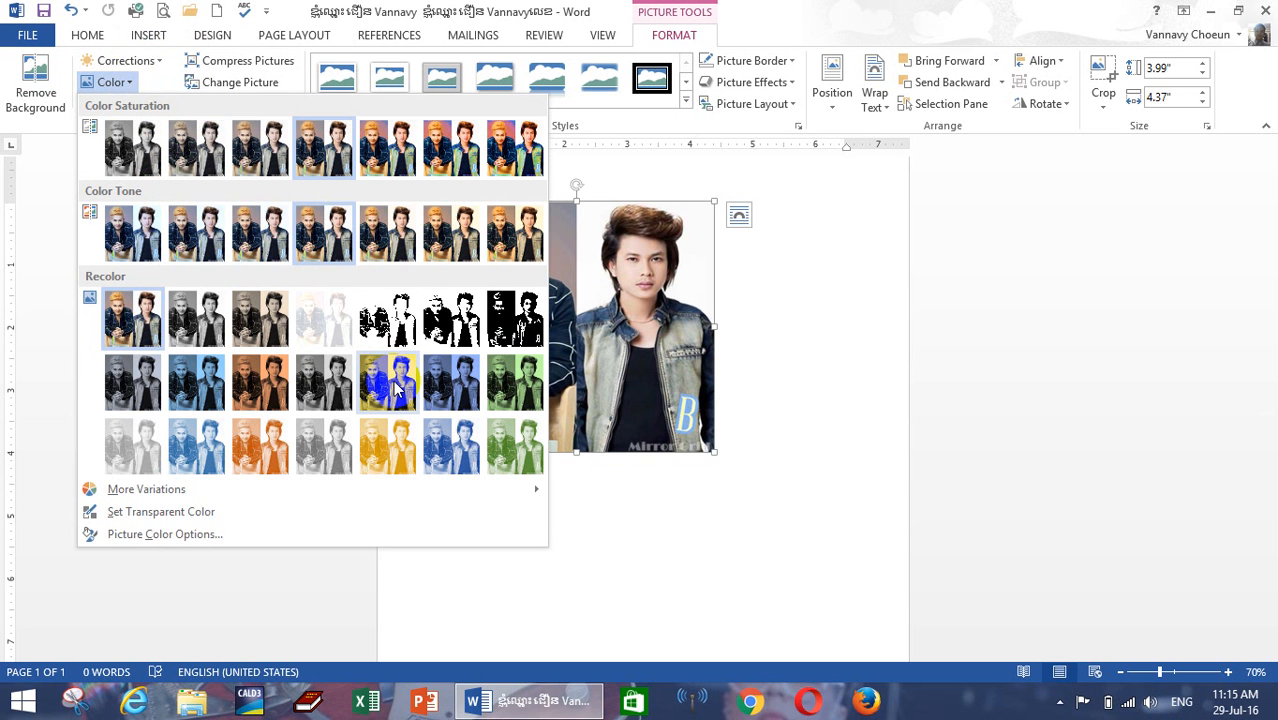
pyautogui.click(628, 300)
# Step: Move the picture to the right side of the page and apply the strongest Color Saturation preset
pyautogui.moveTo(628, 300); pyautogui.dragTo(796, 300)
pyautogui.click(110, 83)
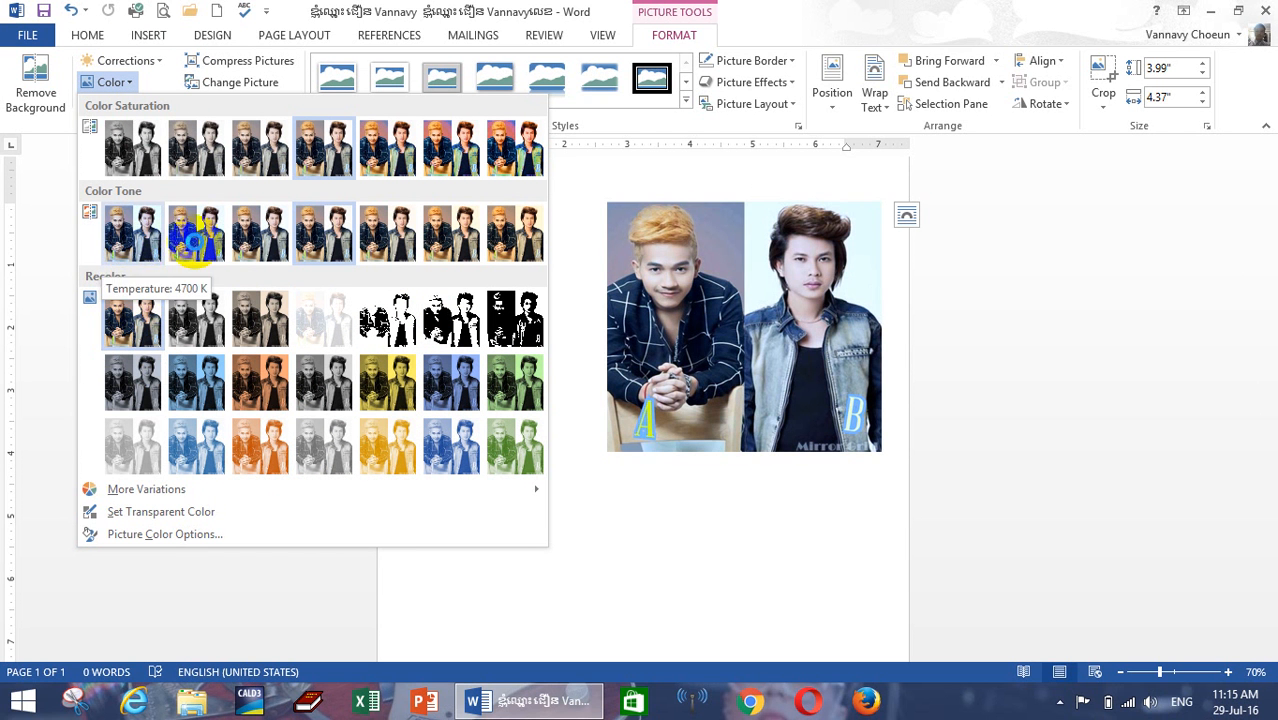
pyautogui.click(527, 160)
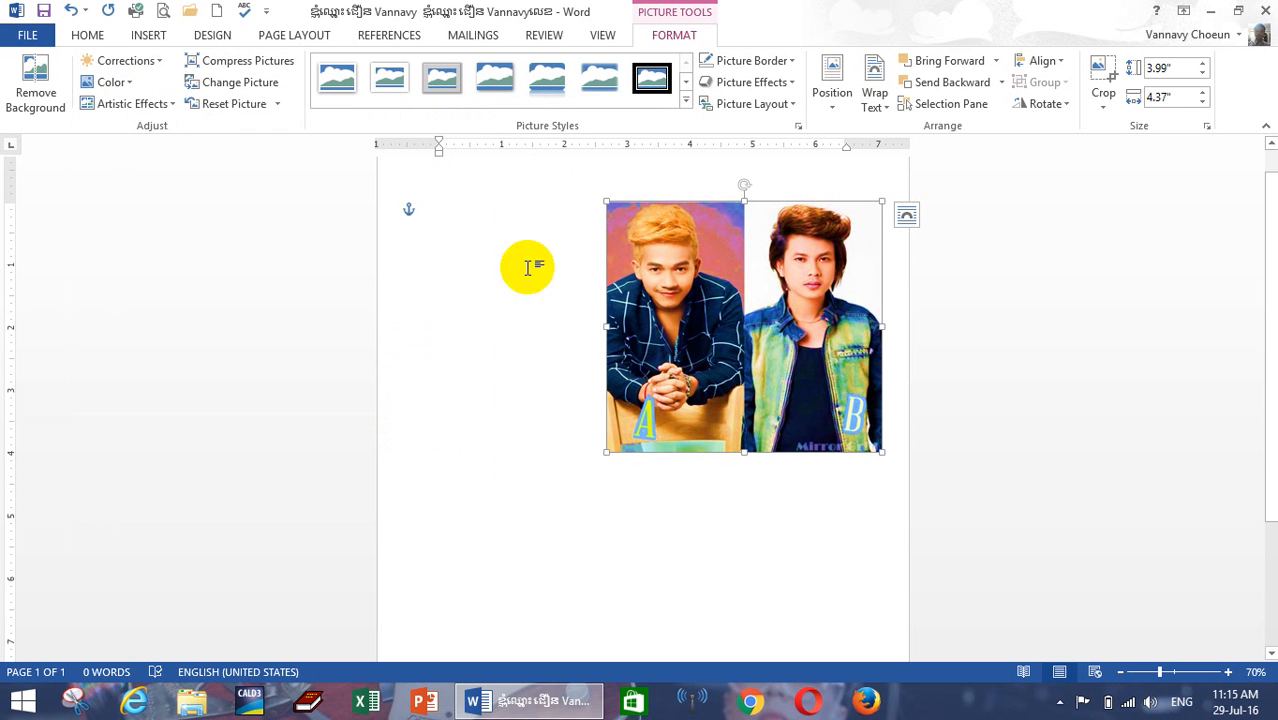
# Step: Apply the lowest Color Saturation preset to the picture, preview the artistic effects and keep None
pyautogui.click(120, 85)
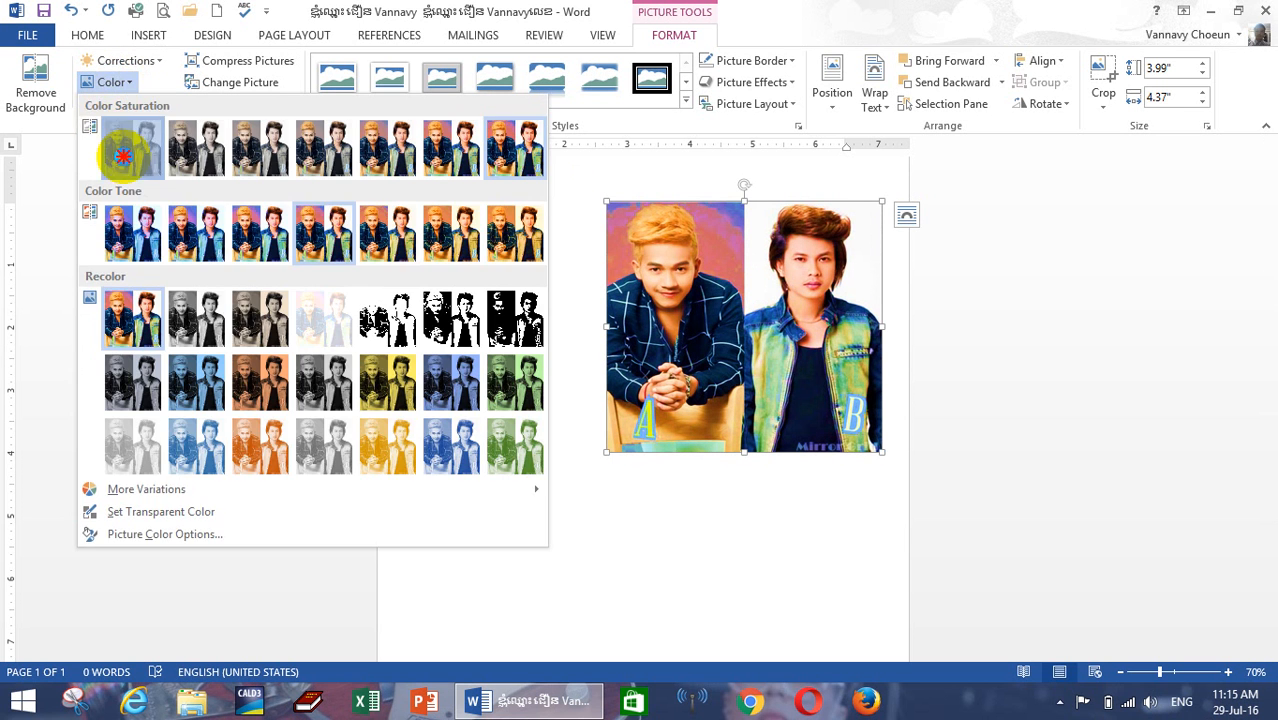
pyautogui.click(118, 143)
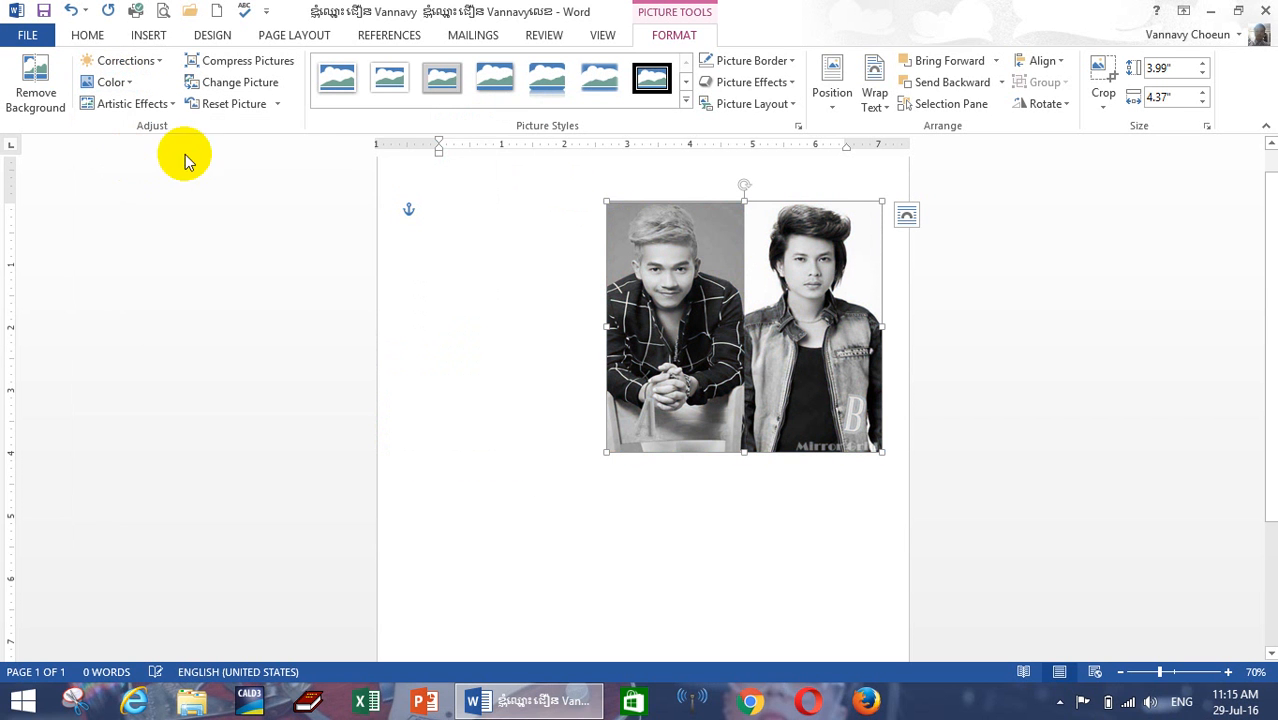
pyautogui.click(150, 104)
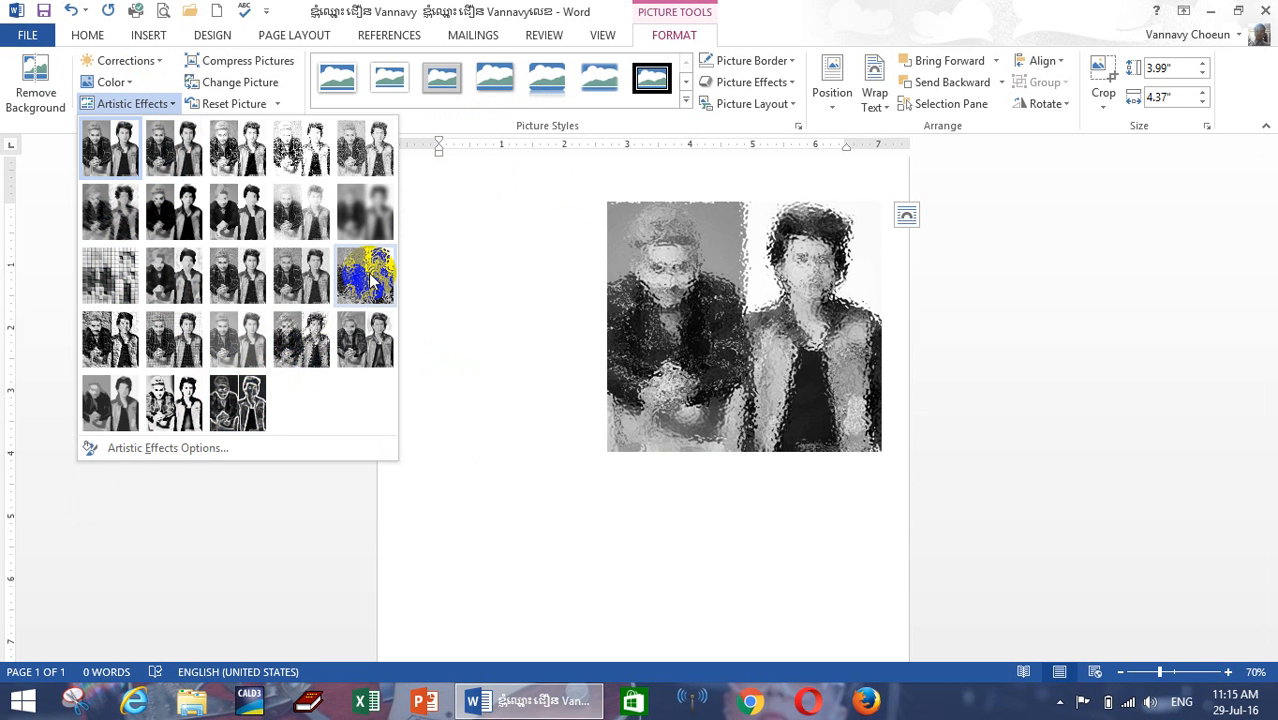
pyautogui.click(95, 140)
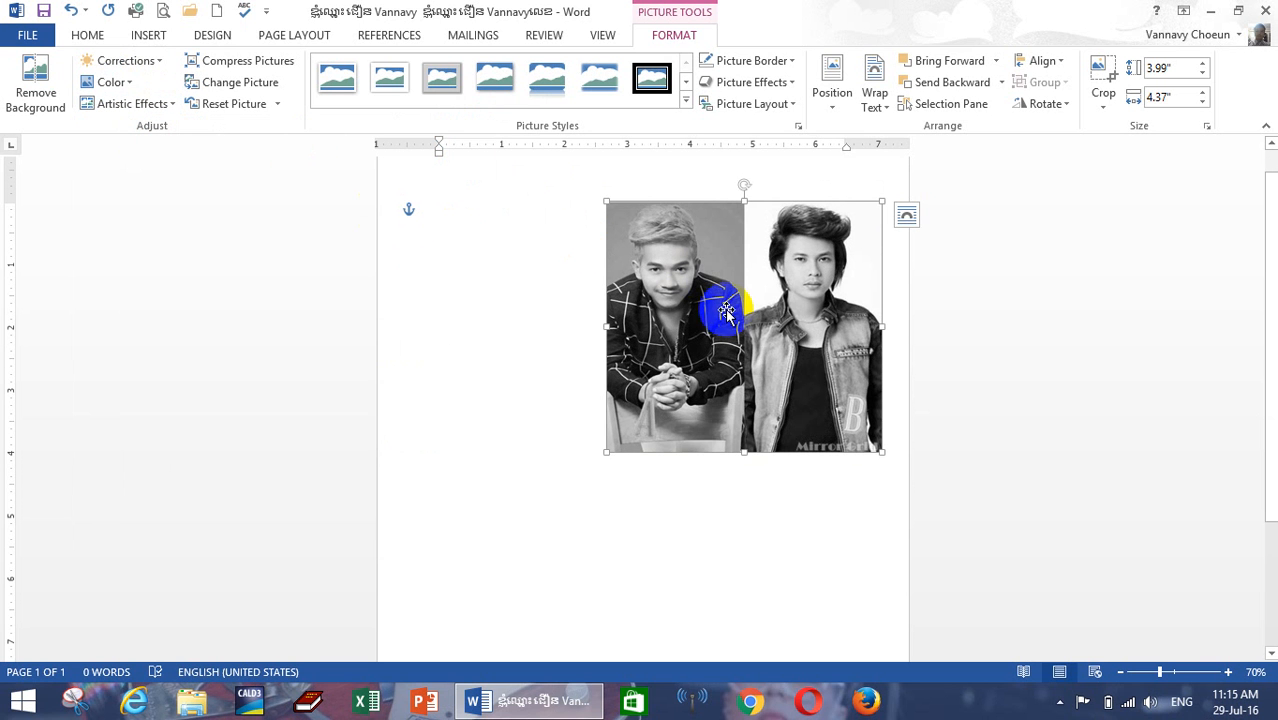
# Step: Move the picture back toward the upper middle of the page and view the Compress Pictures options without applying them
pyautogui.moveTo(733, 308); pyautogui.dragTo(571, 260)
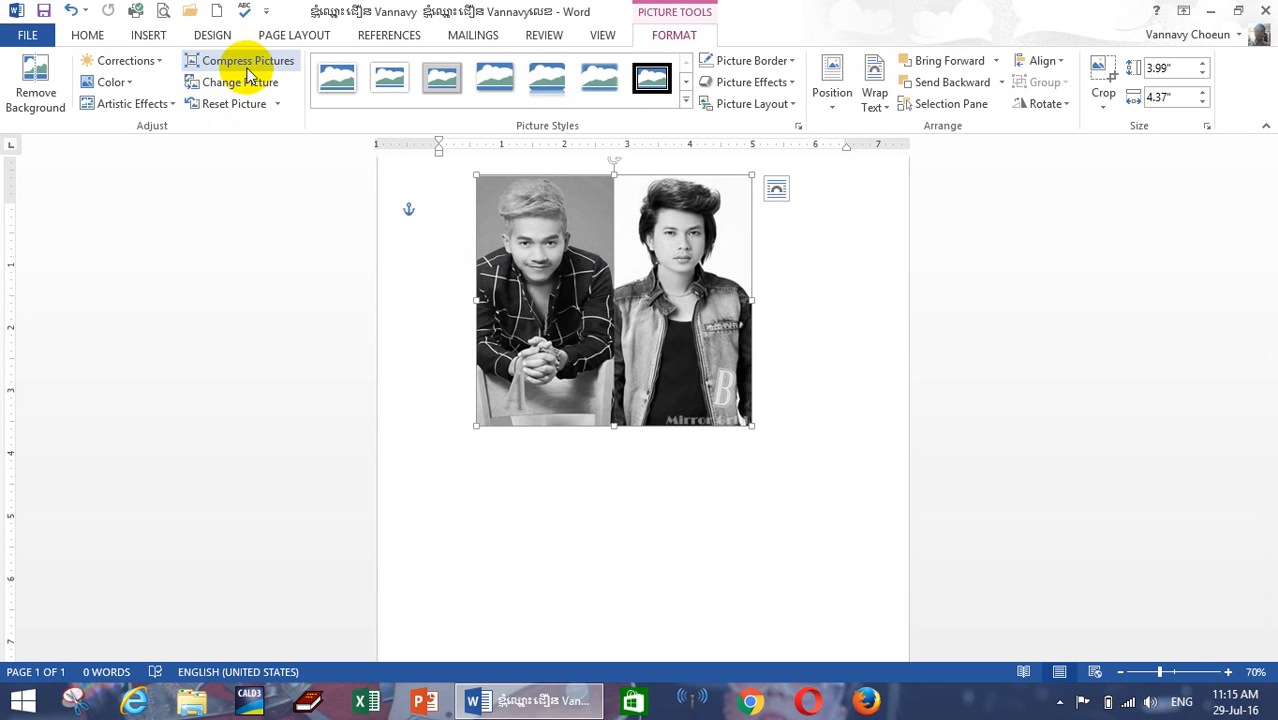
pyautogui.click(221, 60)
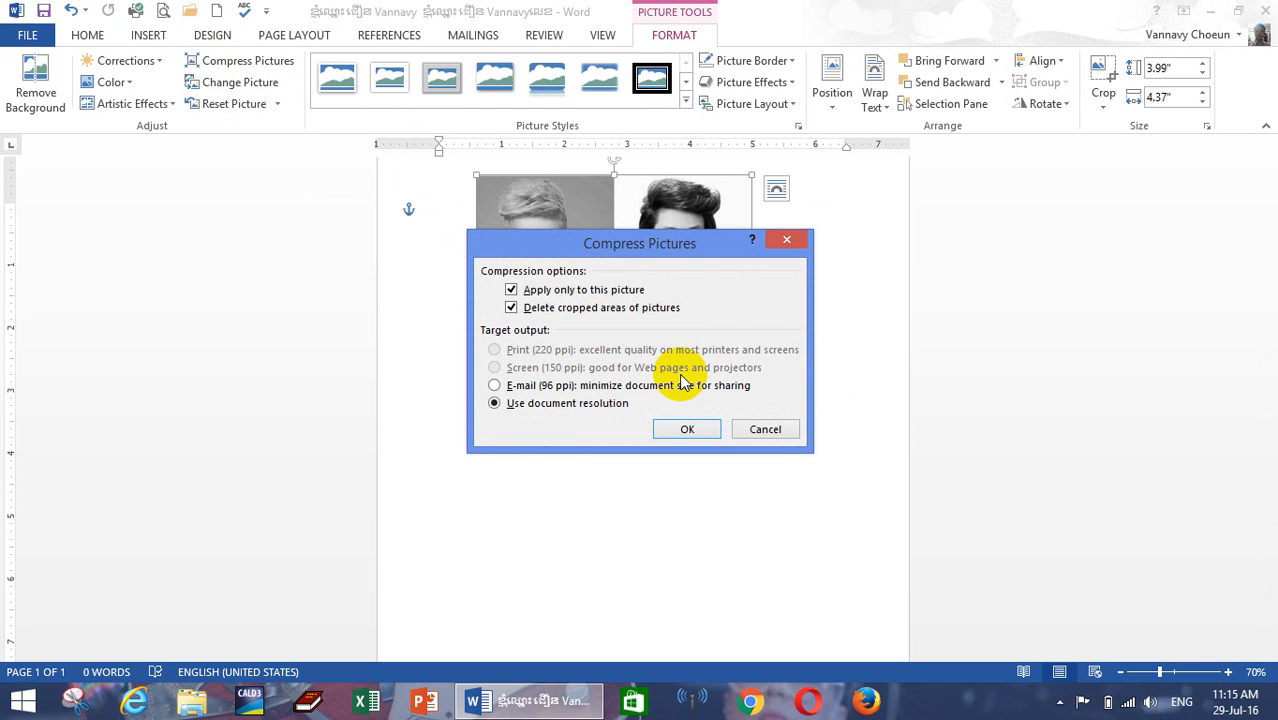
pyautogui.click(767, 429)
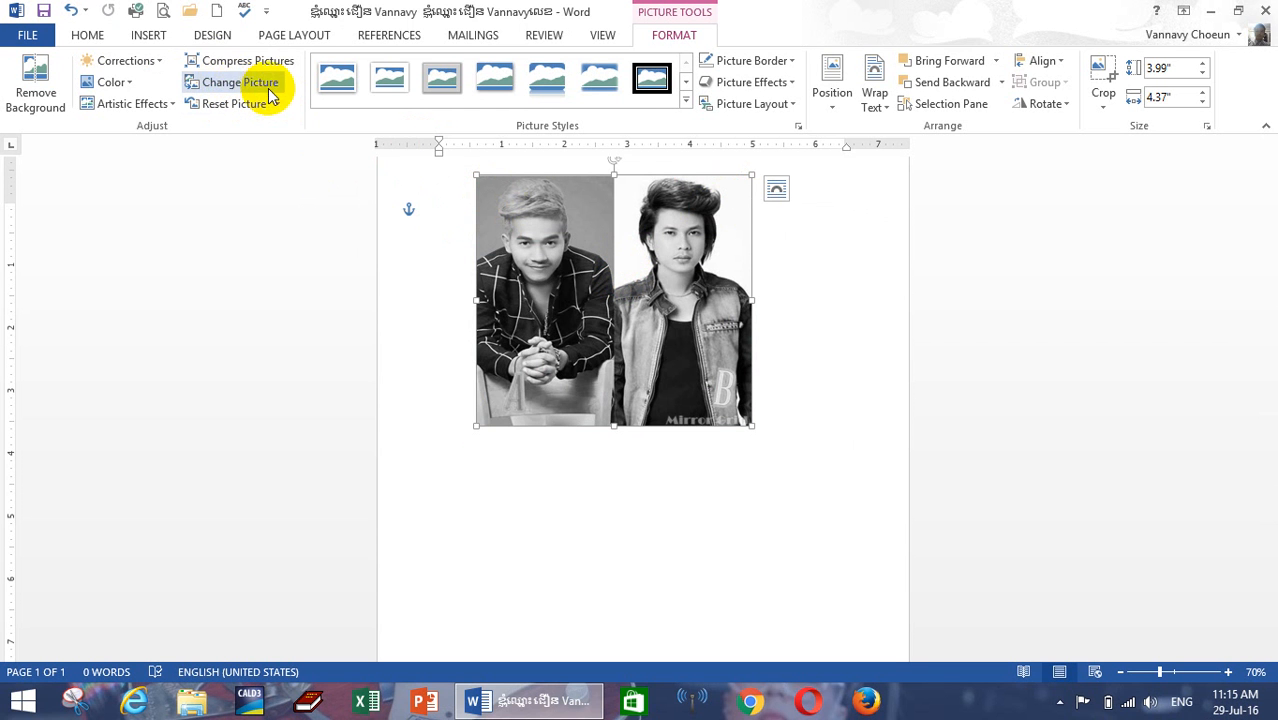
pyautogui.click(224, 82)
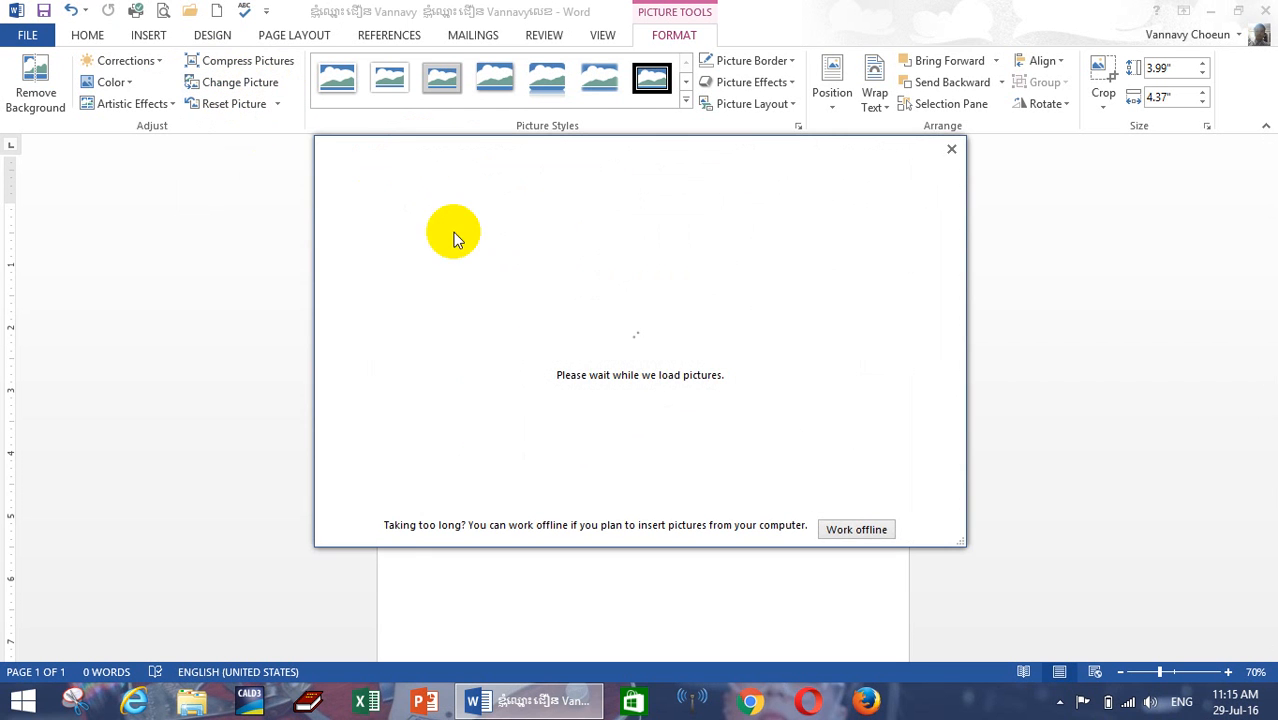
pyautogui.click(856, 530)
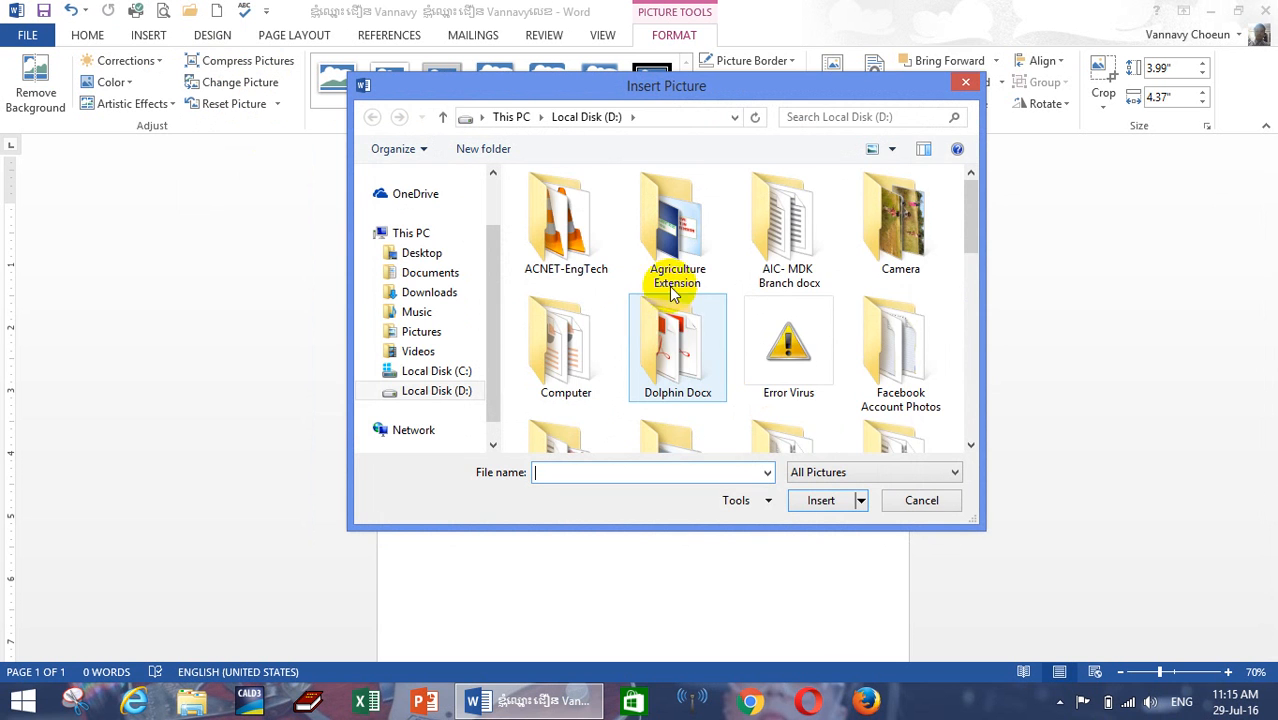
pyautogui.scroll(-3, 447, 281)
pyautogui.click(421, 253)
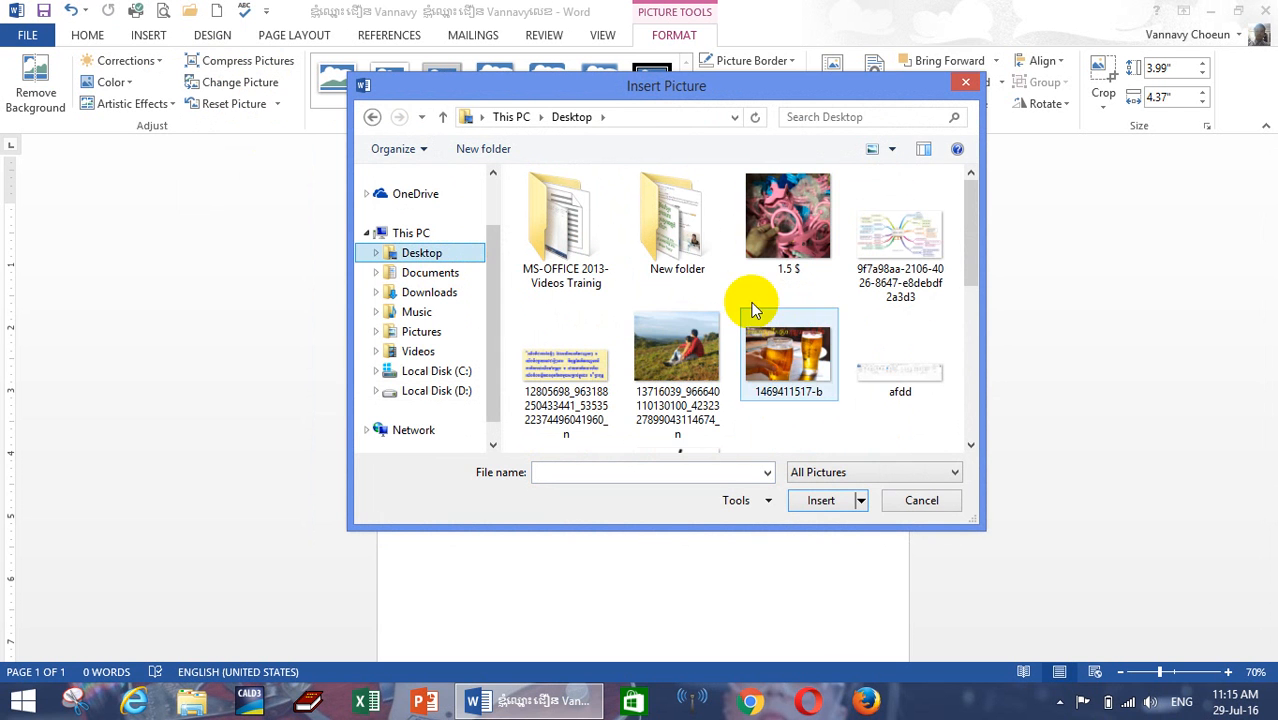
pyautogui.click(690, 345)
pyautogui.click(821, 500)
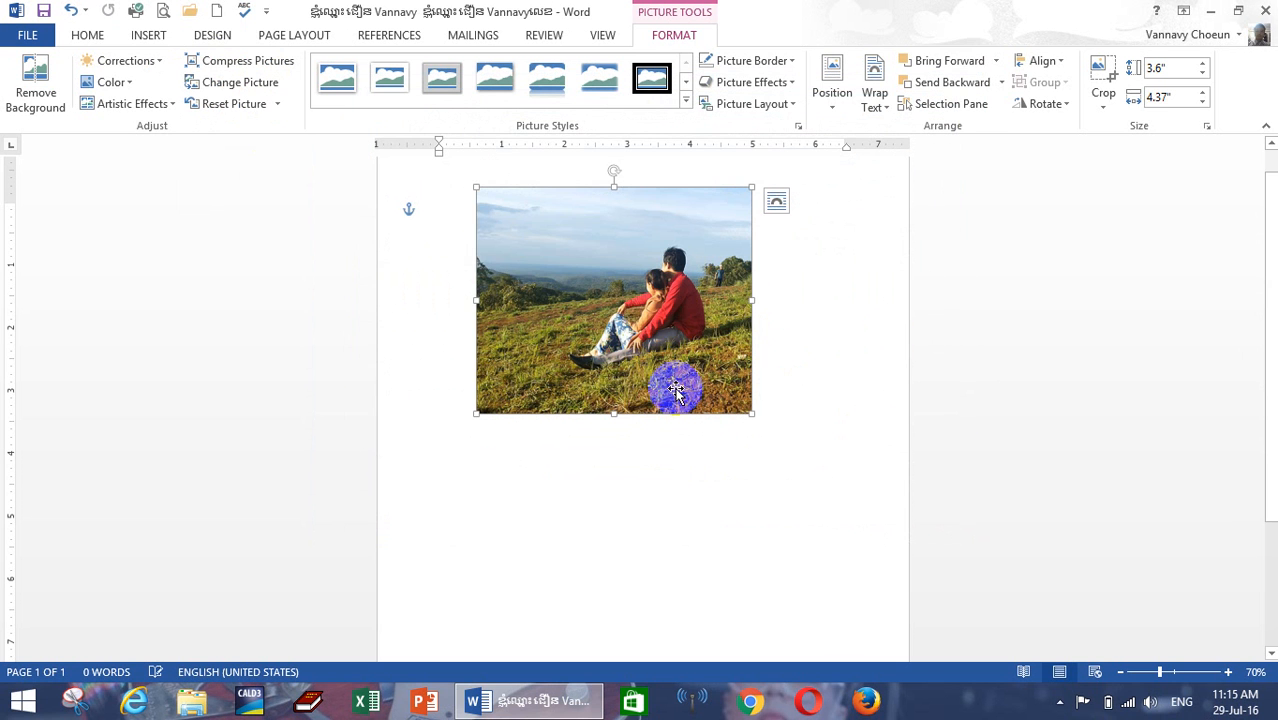
# Step: Enlarge the new picture freehand to about 5.36 by 6.51 inches and move it toward the left page margin
pyautogui.moveTo(752, 412); pyautogui.dragTo(886, 522)
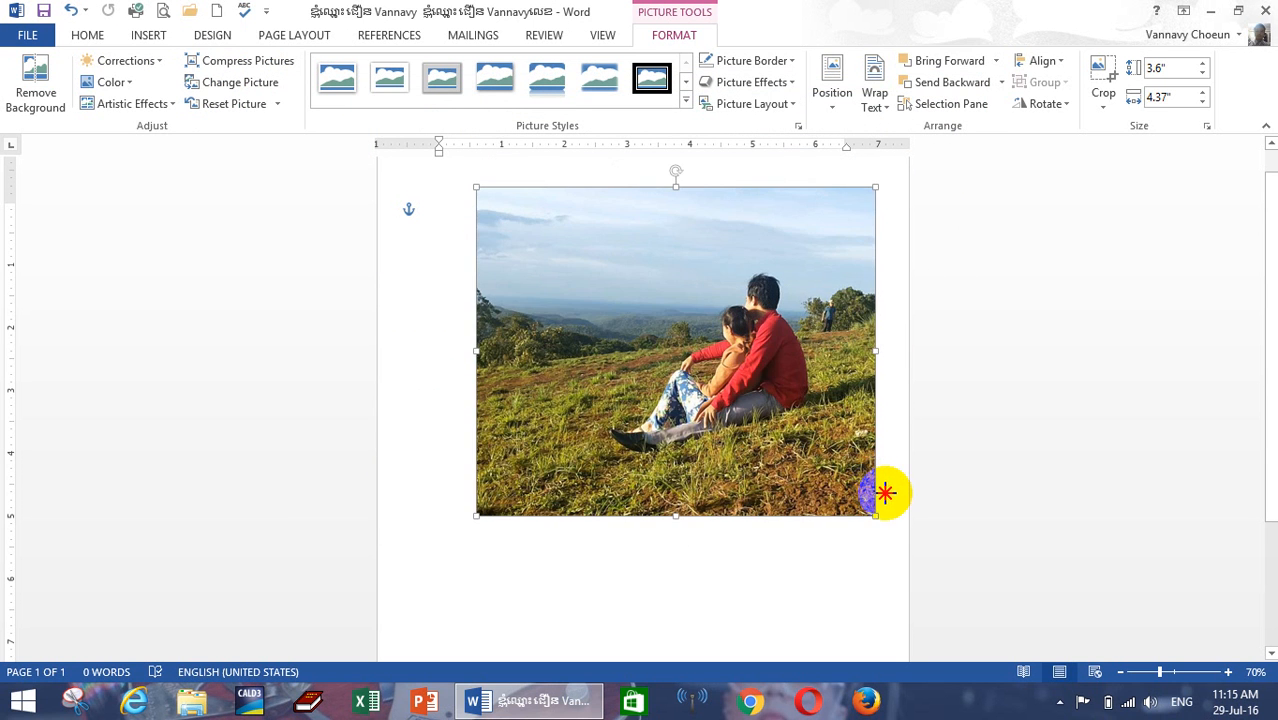
pyautogui.moveTo(626, 388); pyautogui.dragTo(569, 381)
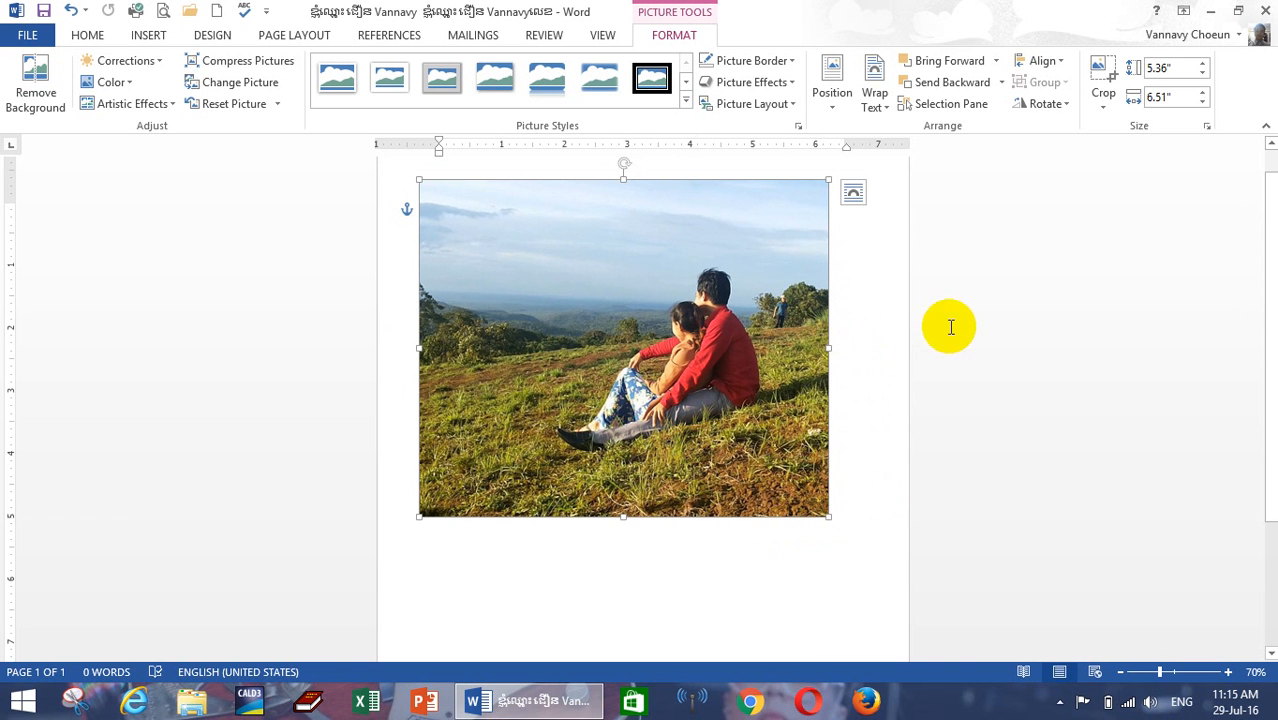
pyautogui.scroll(2, 950, 327)
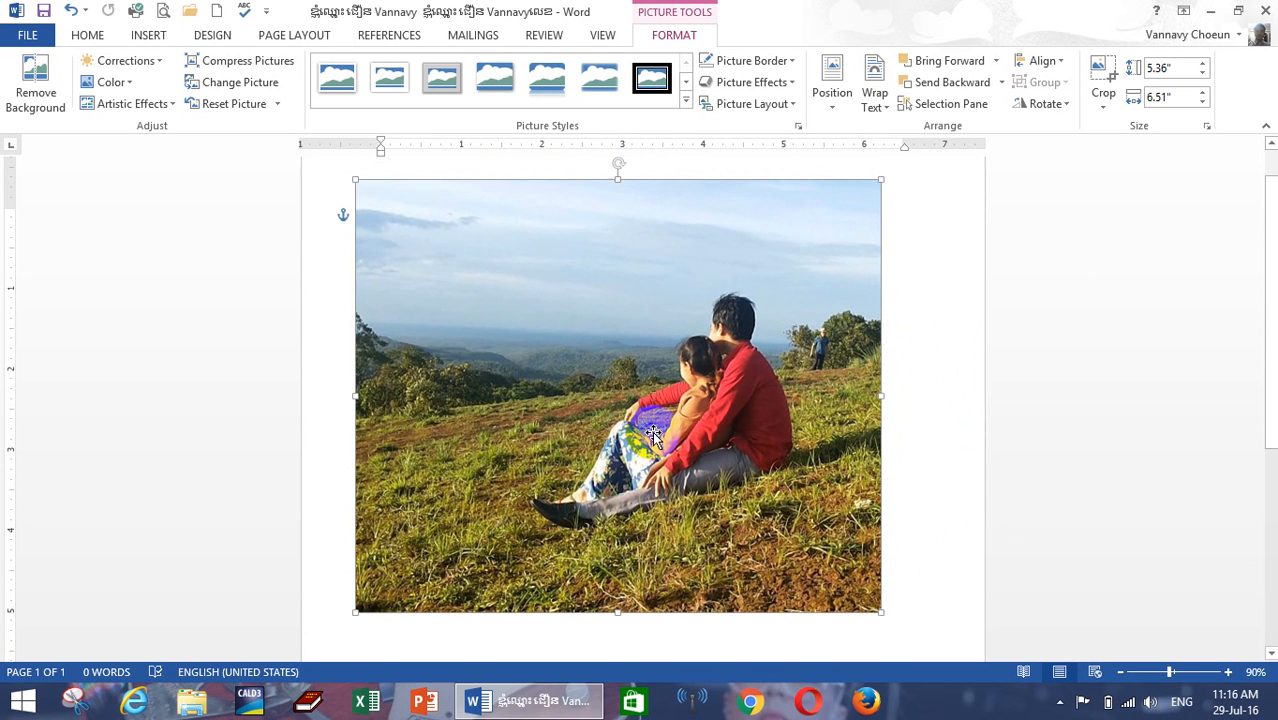
# Step: Reset the hillside picture's formatting, and restore its original dimensions with Reset Picture & Size
pyautogui.click(278, 105)
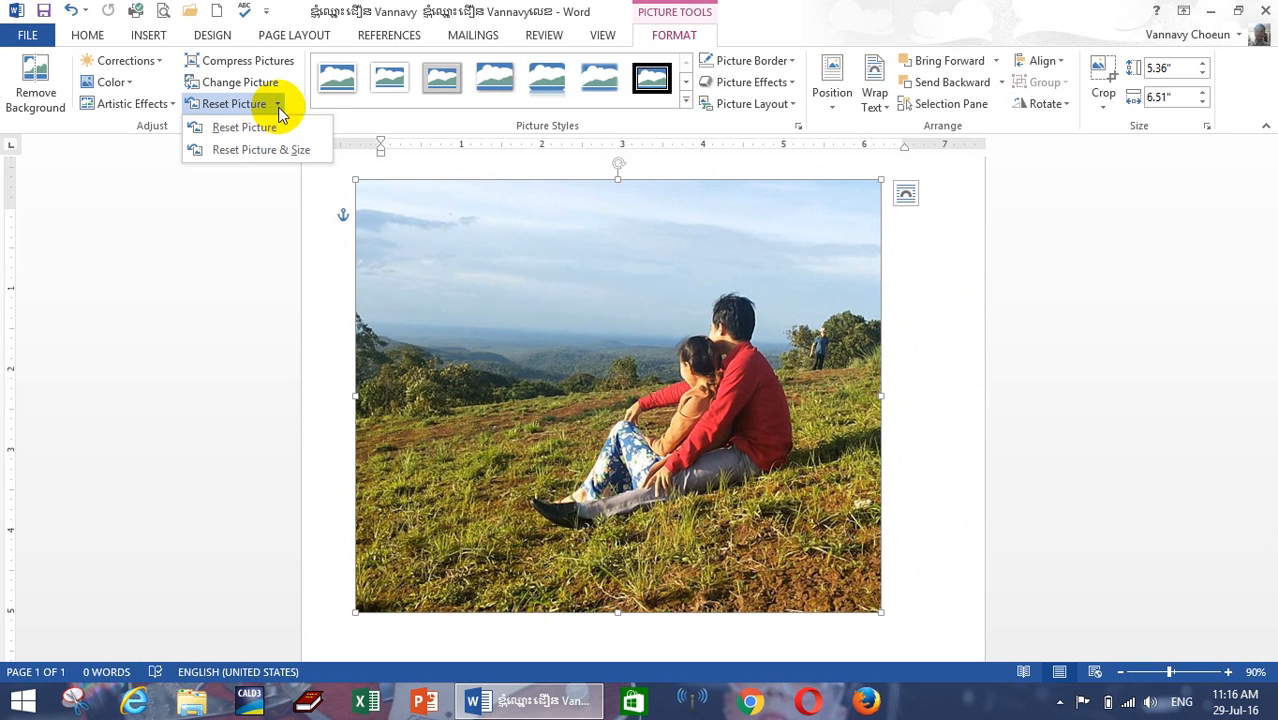
pyautogui.click(232, 135)
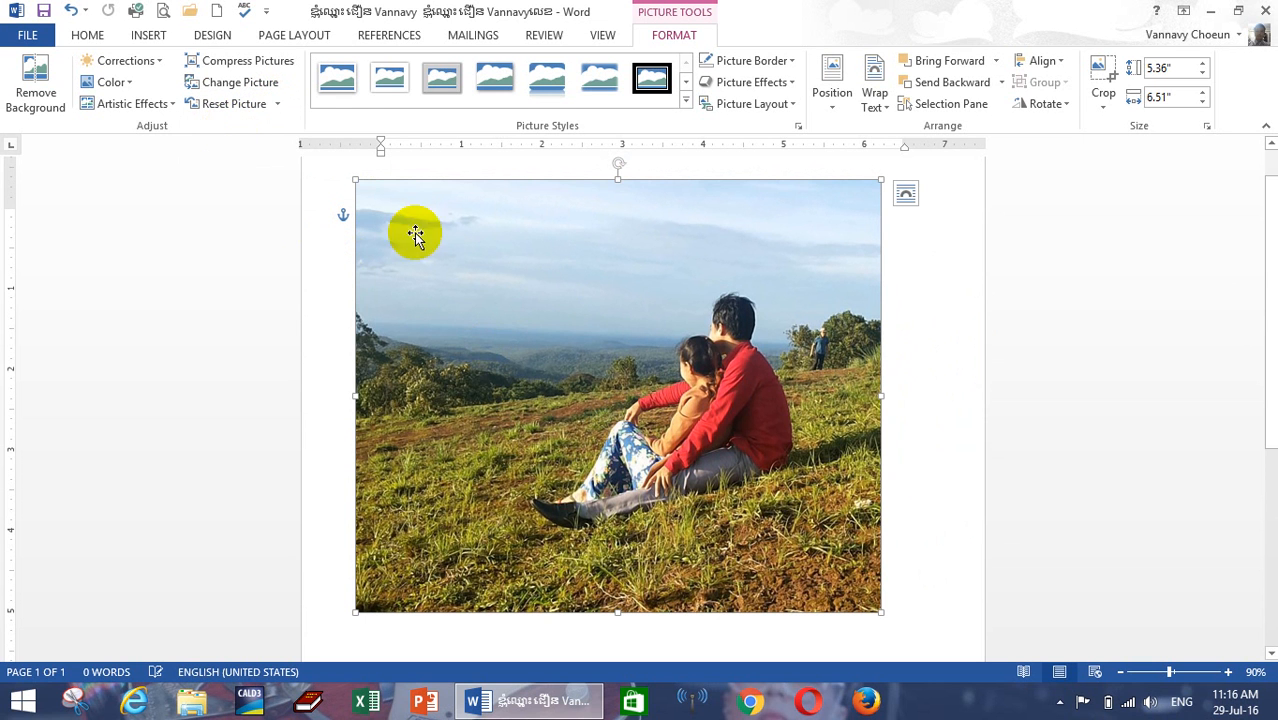
pyautogui.click(278, 105)
pyautogui.click(270, 151)
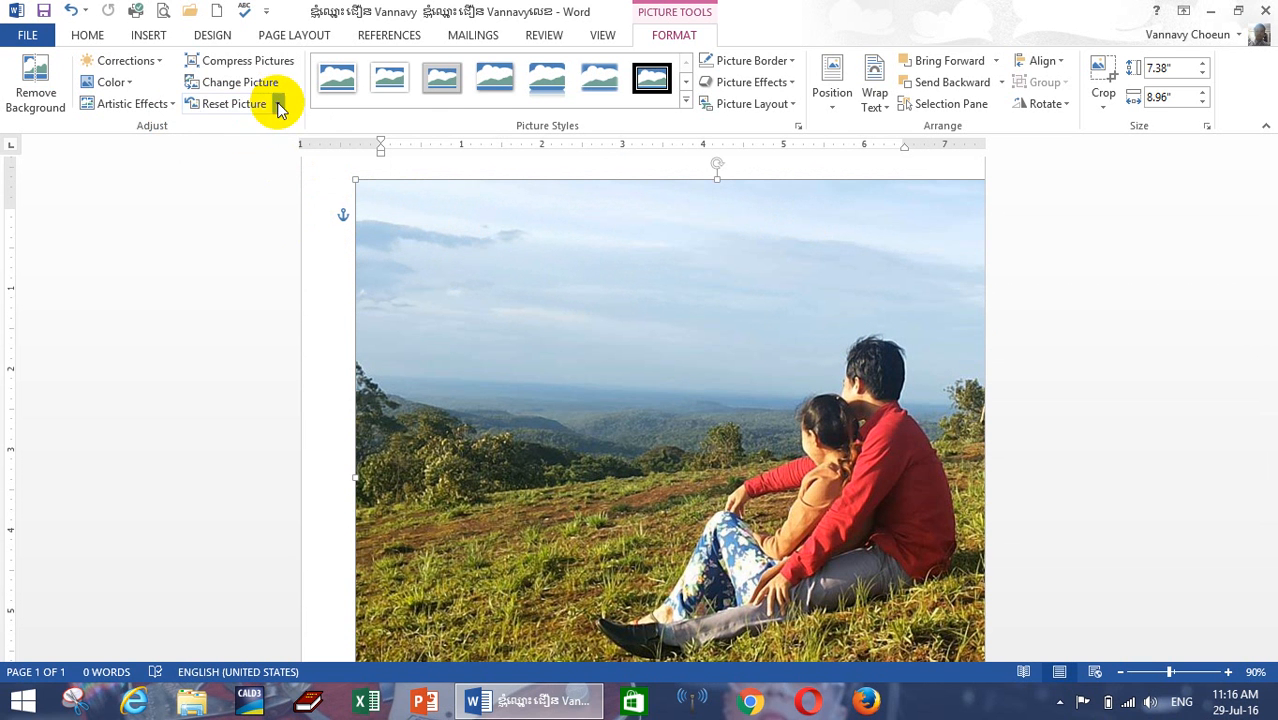
# Step: Reset only the picture's formatting again and shrink it freehand to about 4.31 inches high and 5.23 inches wide
pyautogui.click(278, 105)
pyautogui.click(251, 126)
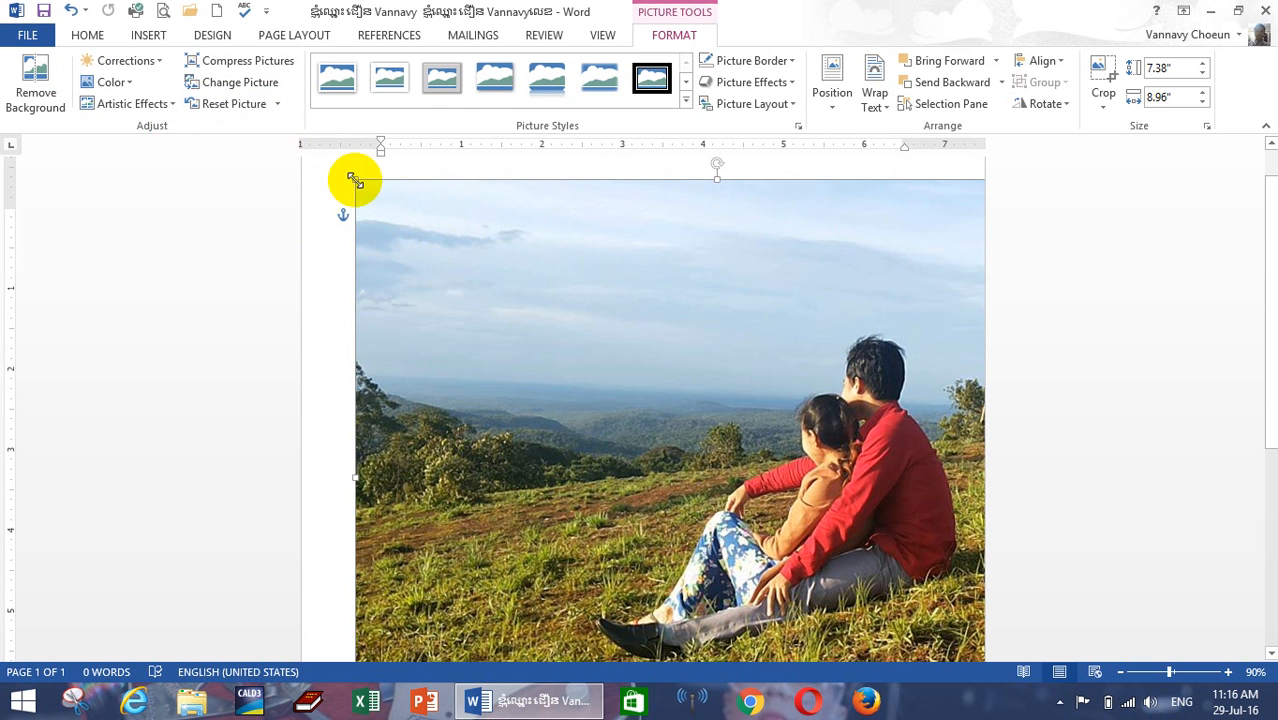
pyautogui.moveTo(355, 180); pyautogui.dragTo(494, 348)
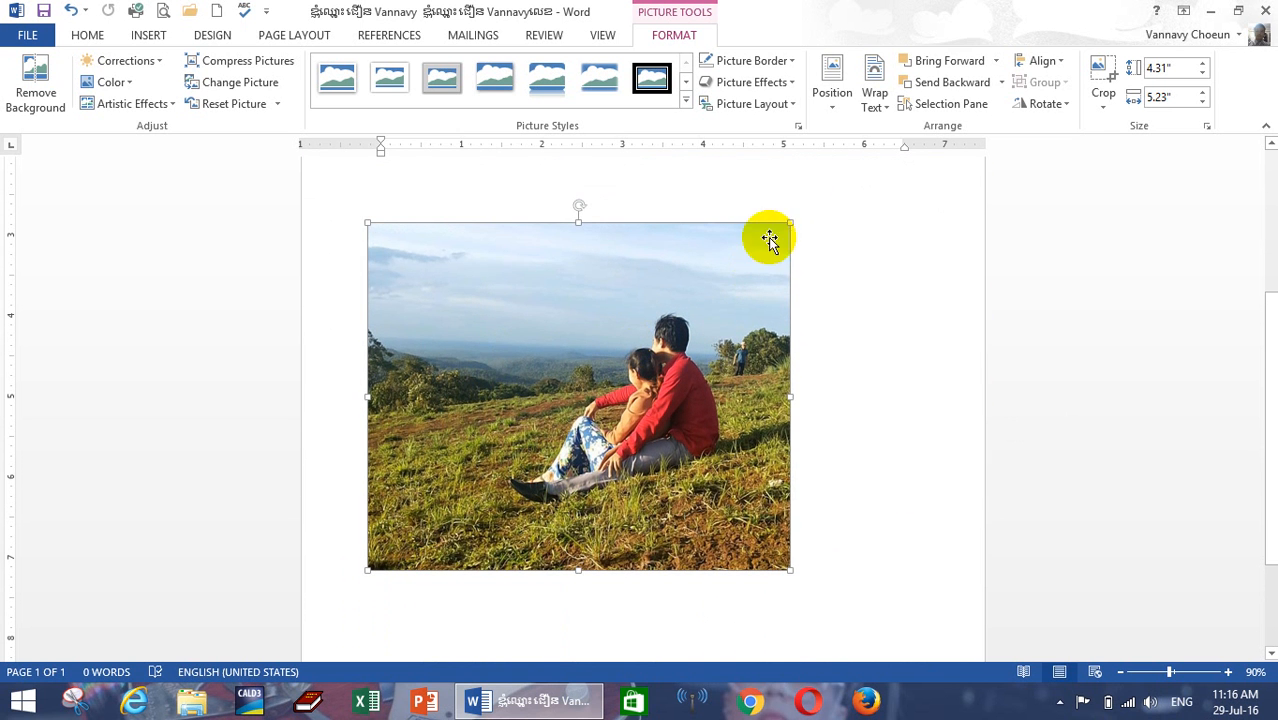
# Step: Enlarge the hillside picture freehand to about 4.88 by 5.93 inches and apply the black-framed oval picture style with a shadow beneath
pyautogui.moveTo(789, 222); pyautogui.dragTo(846, 176)
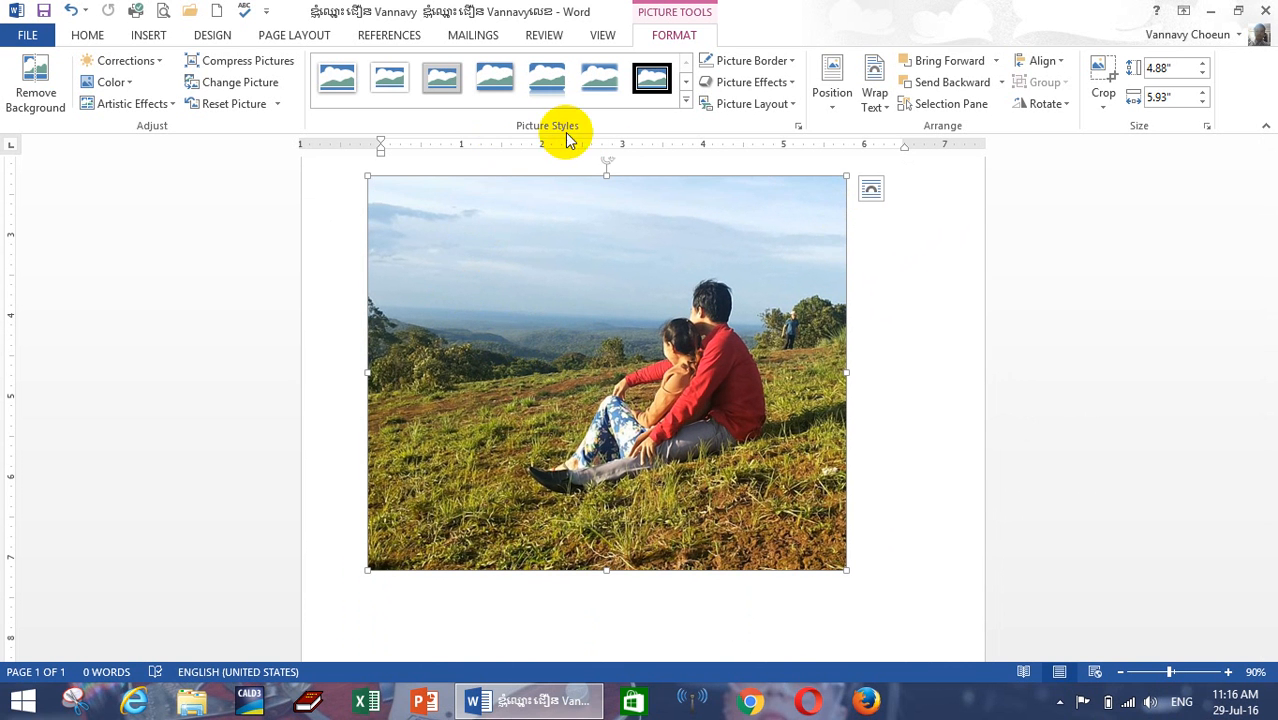
pyautogui.click(687, 104)
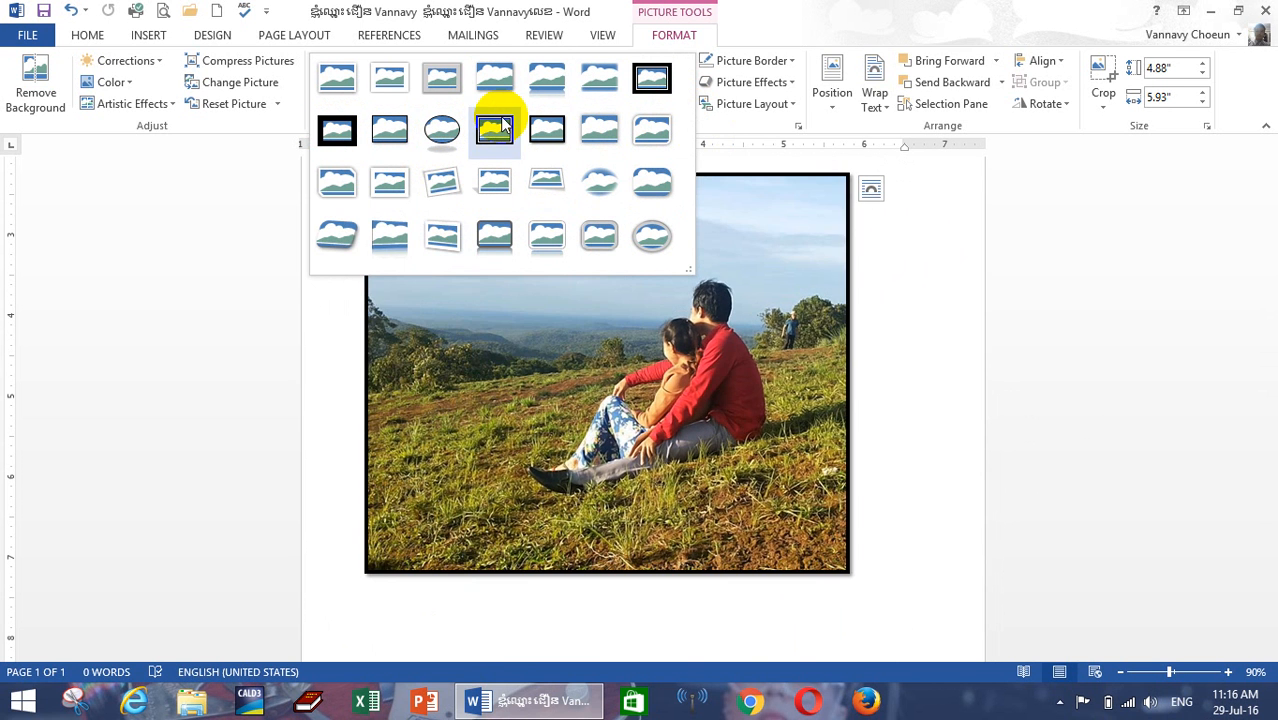
pyautogui.click(443, 130)
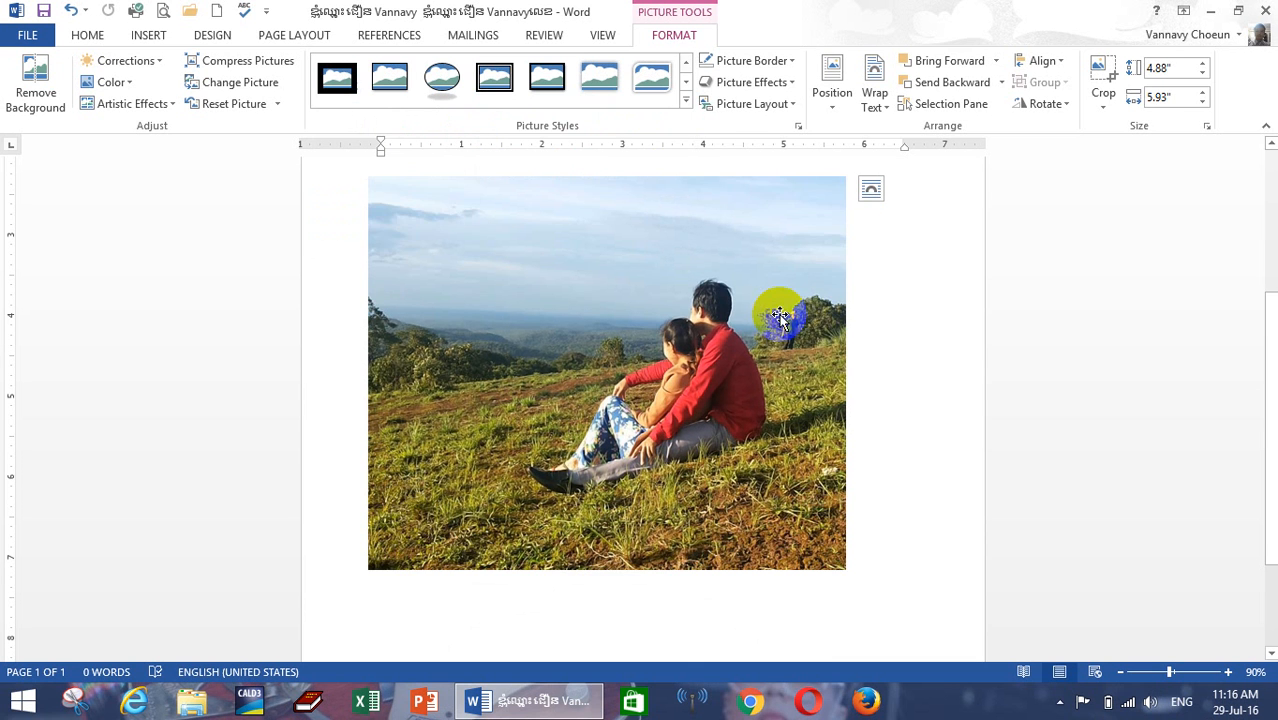
pyautogui.click(687, 100)
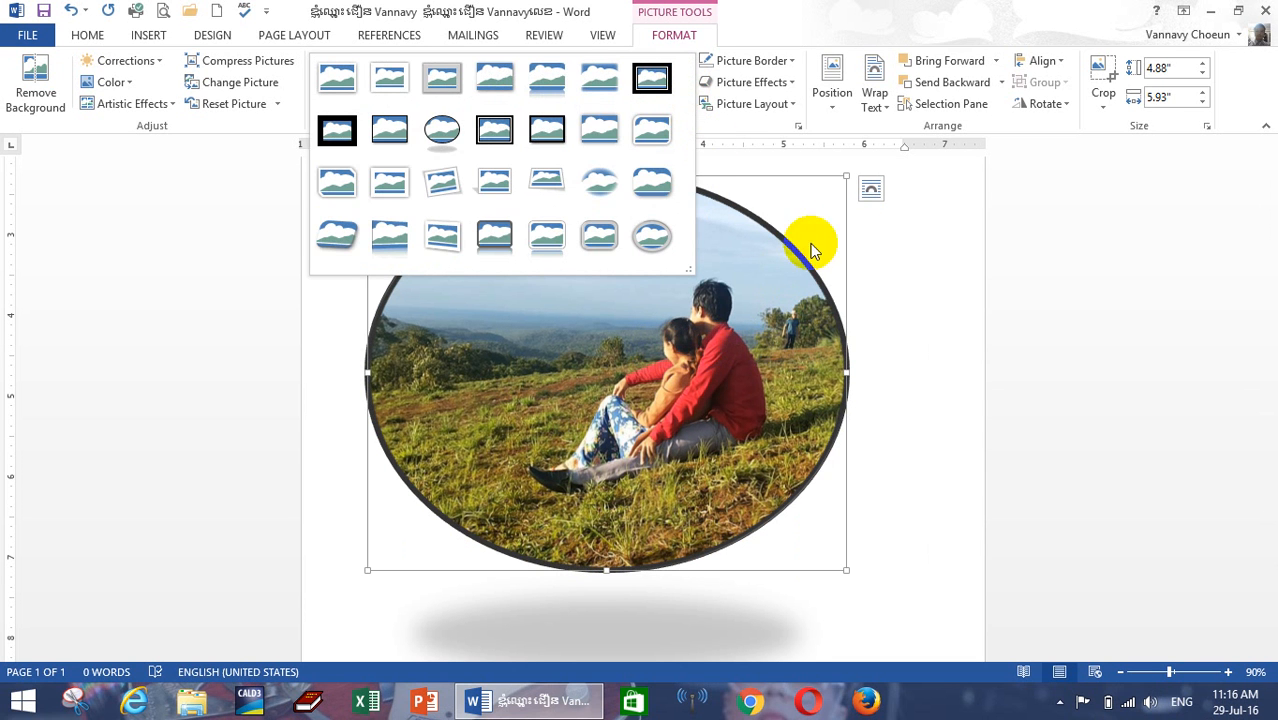
pyautogui.click(745, 295)
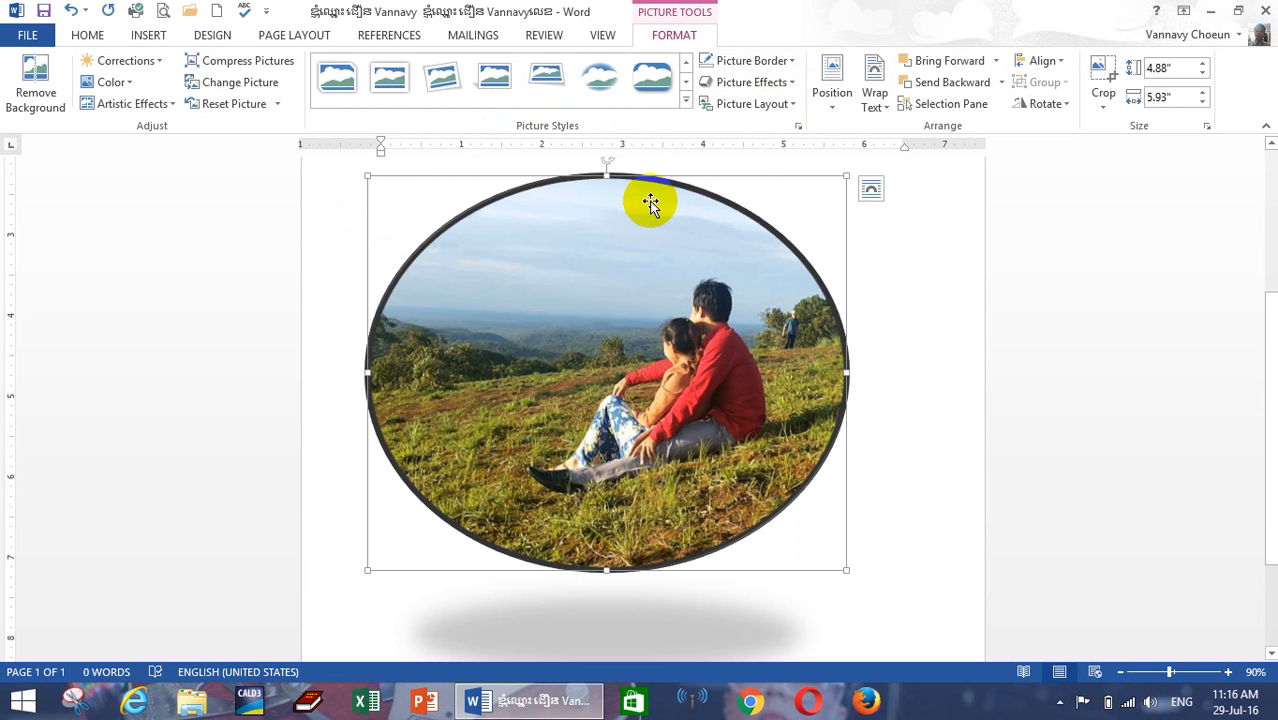
# Step: Color the oval picture's border red and apply the first preset effect in the third row, a tilted 3-D look
pyautogui.click(791, 61)
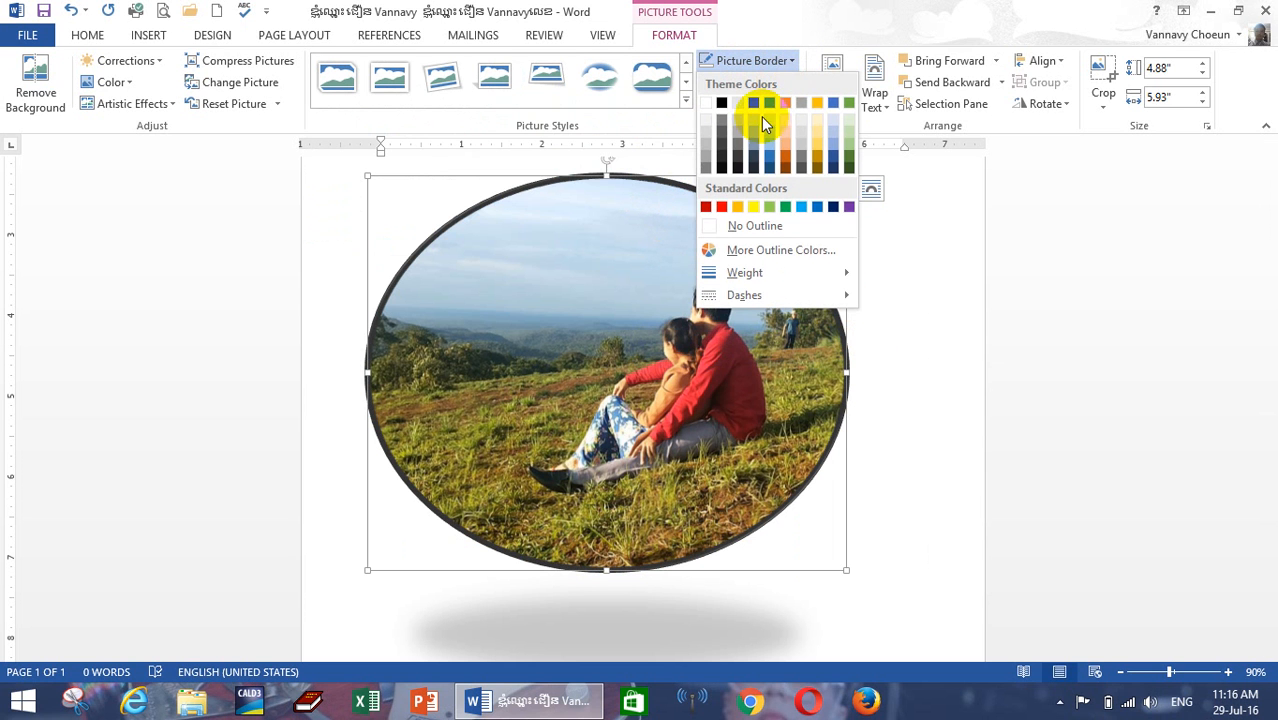
pyautogui.click(721, 207)
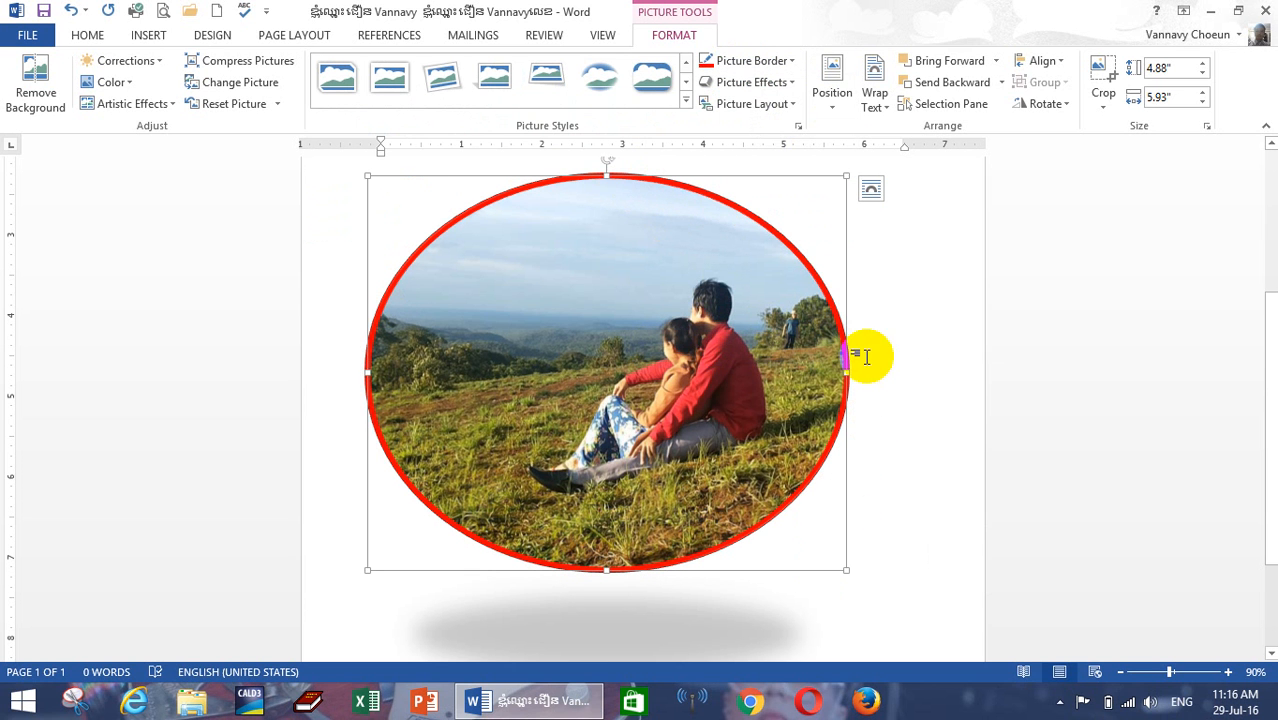
pyautogui.click(790, 86)
pyautogui.moveTo(773, 117)
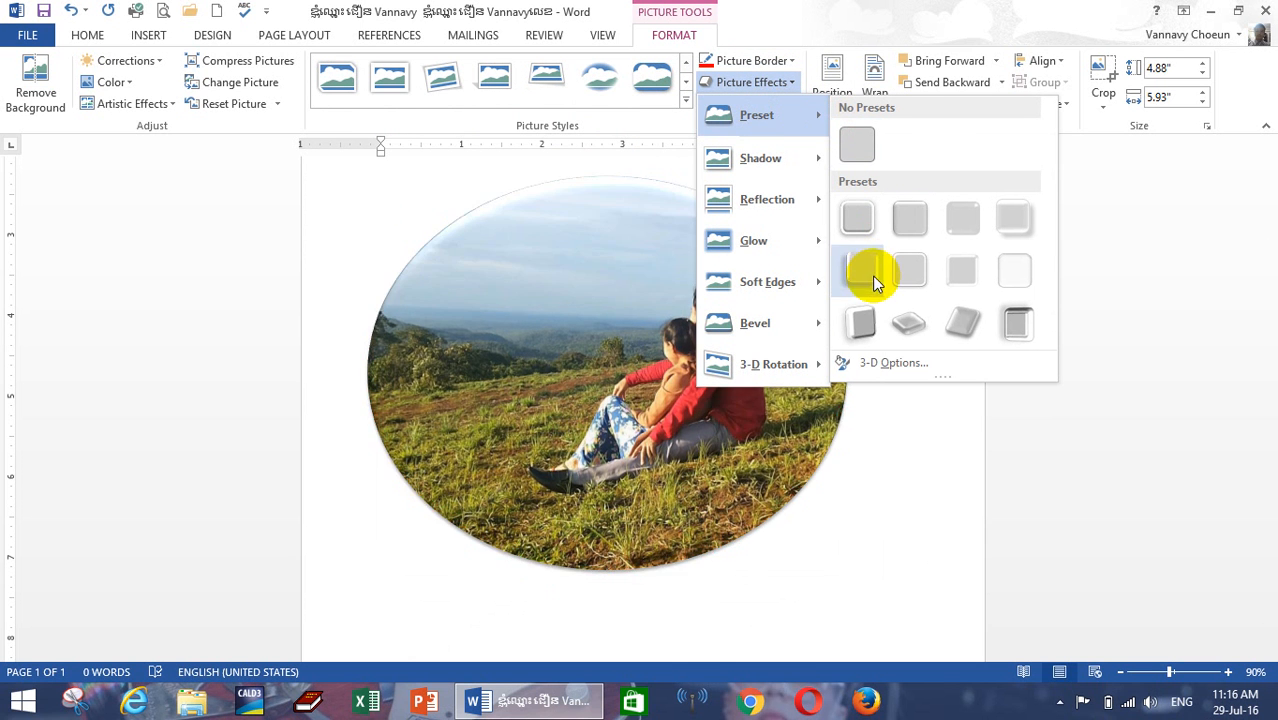
pyautogui.click(864, 333)
pyautogui.click(989, 326)
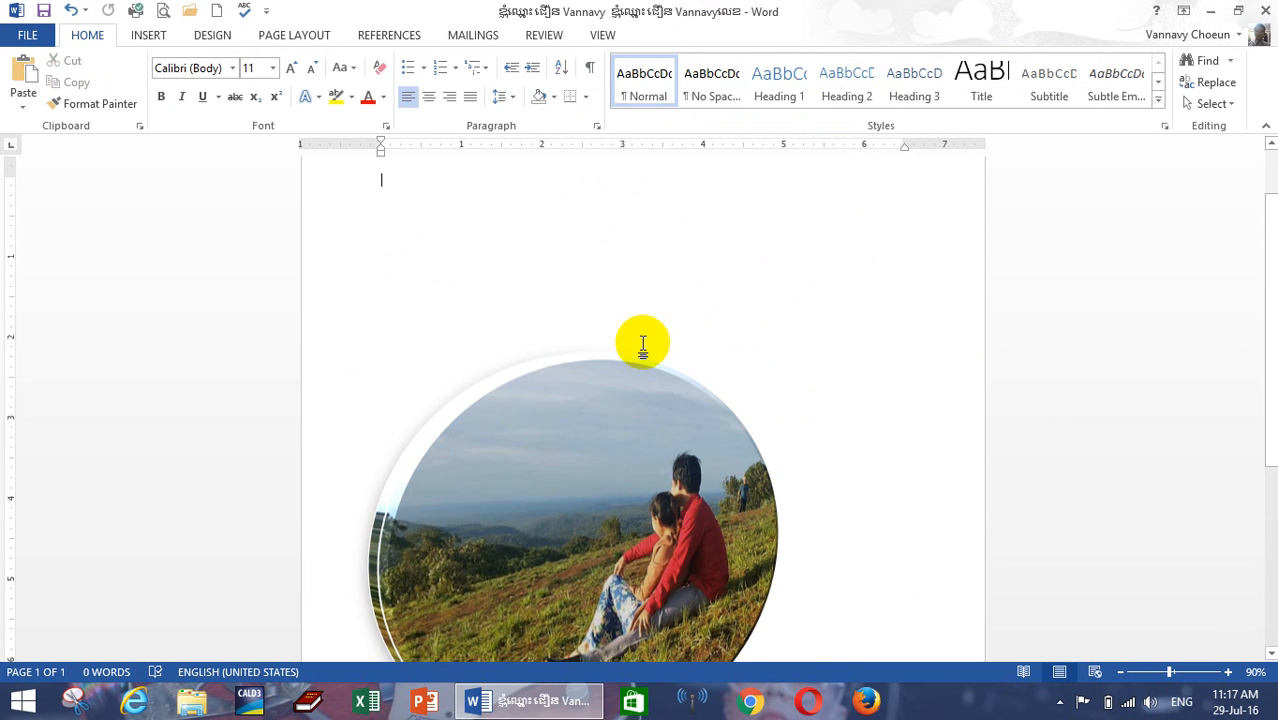
# Step: Add a perspective shadow that falls to the lower left beneath the tilted oval picture
pyautogui.click(652, 413)
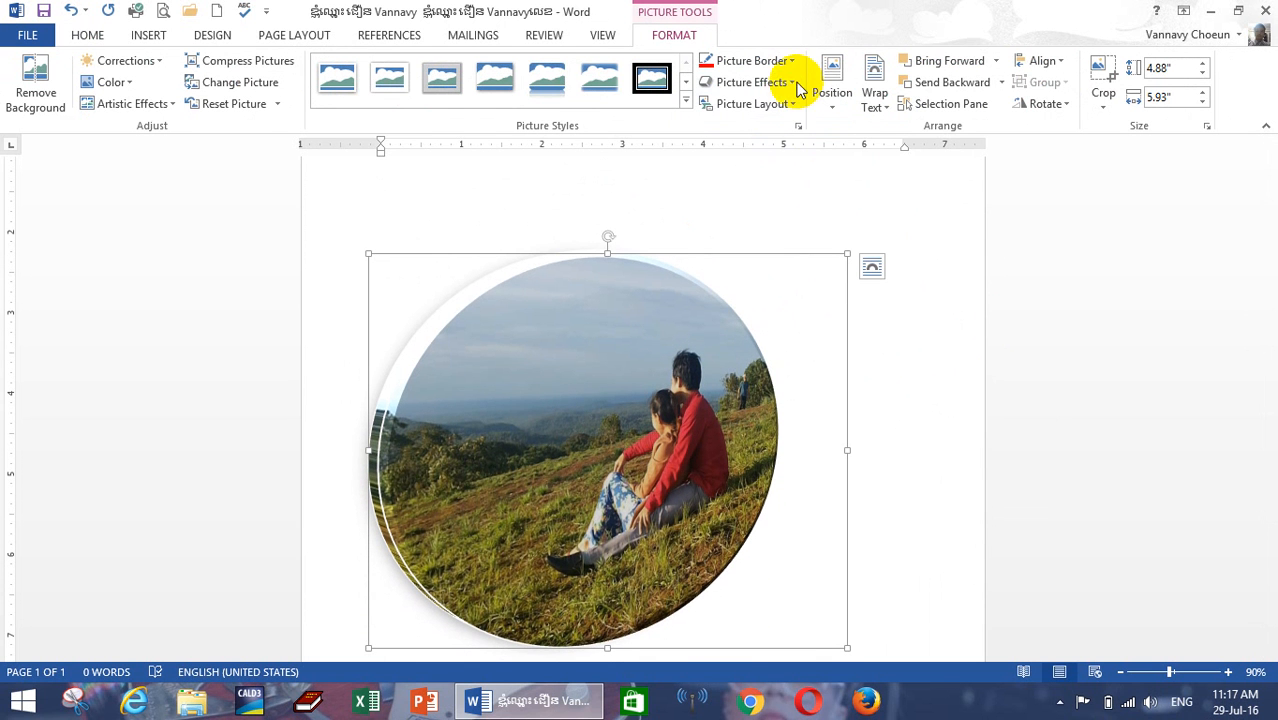
pyautogui.click(792, 83)
pyautogui.moveTo(785, 170)
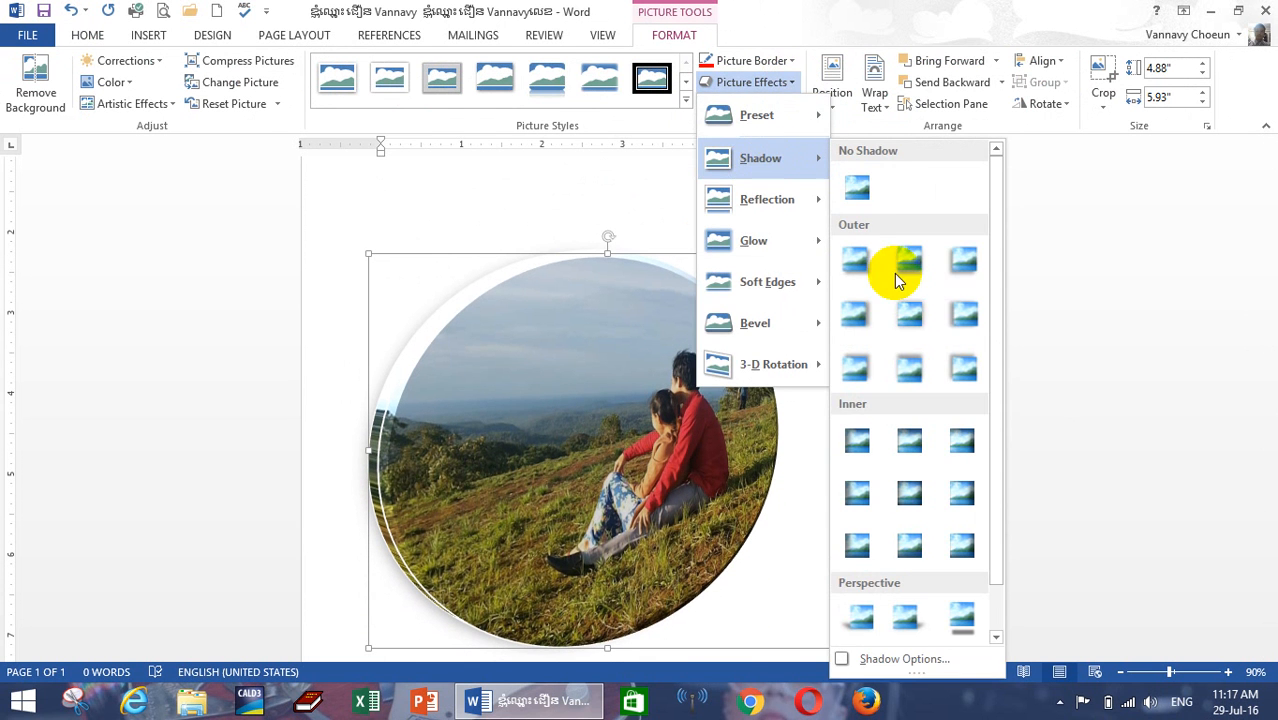
pyautogui.scroll(-1, 907, 400)
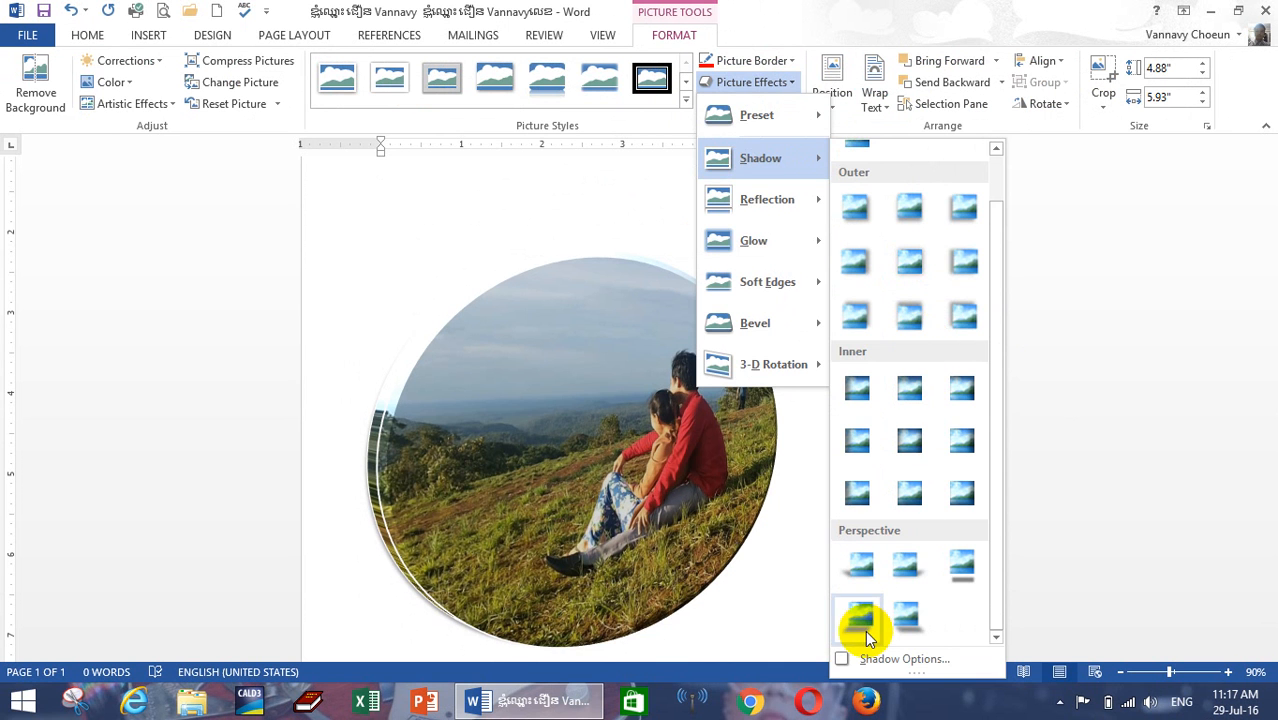
pyautogui.click(863, 632)
pyautogui.scroll(-3, 827, 520)
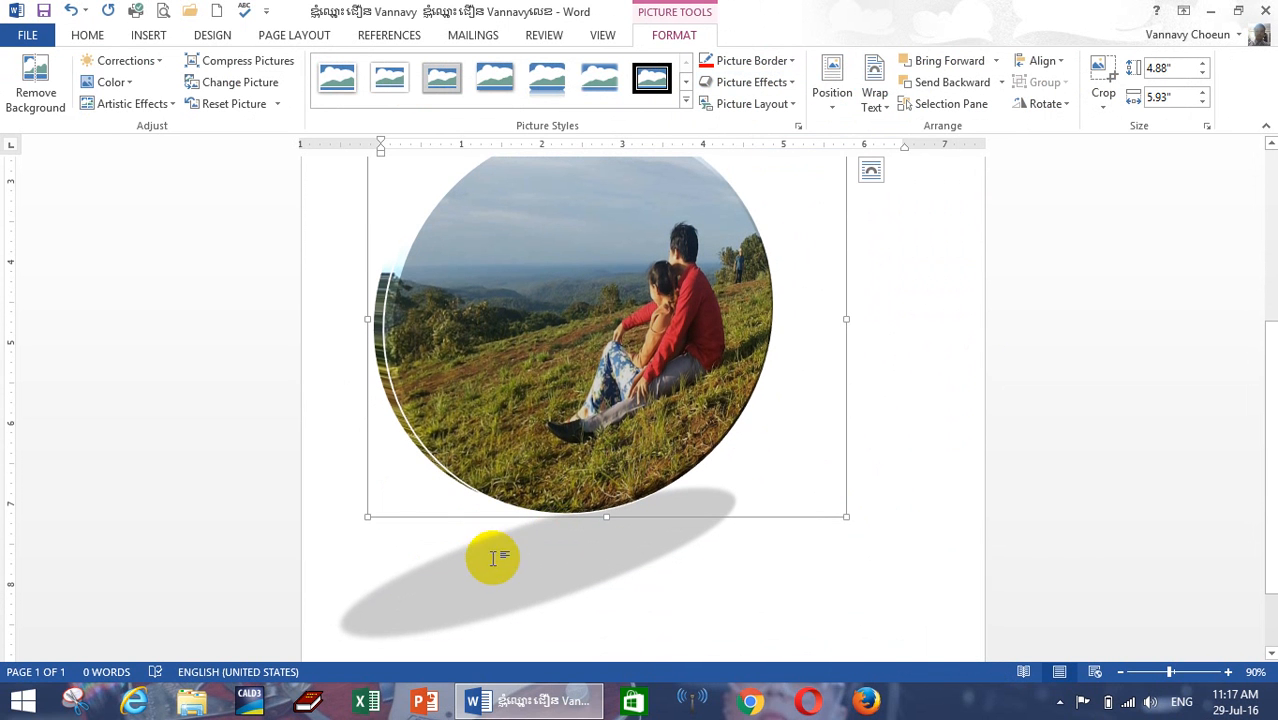
# Step: Surround the oval picture with the largest blue glow variation
pyautogui.click(790, 82)
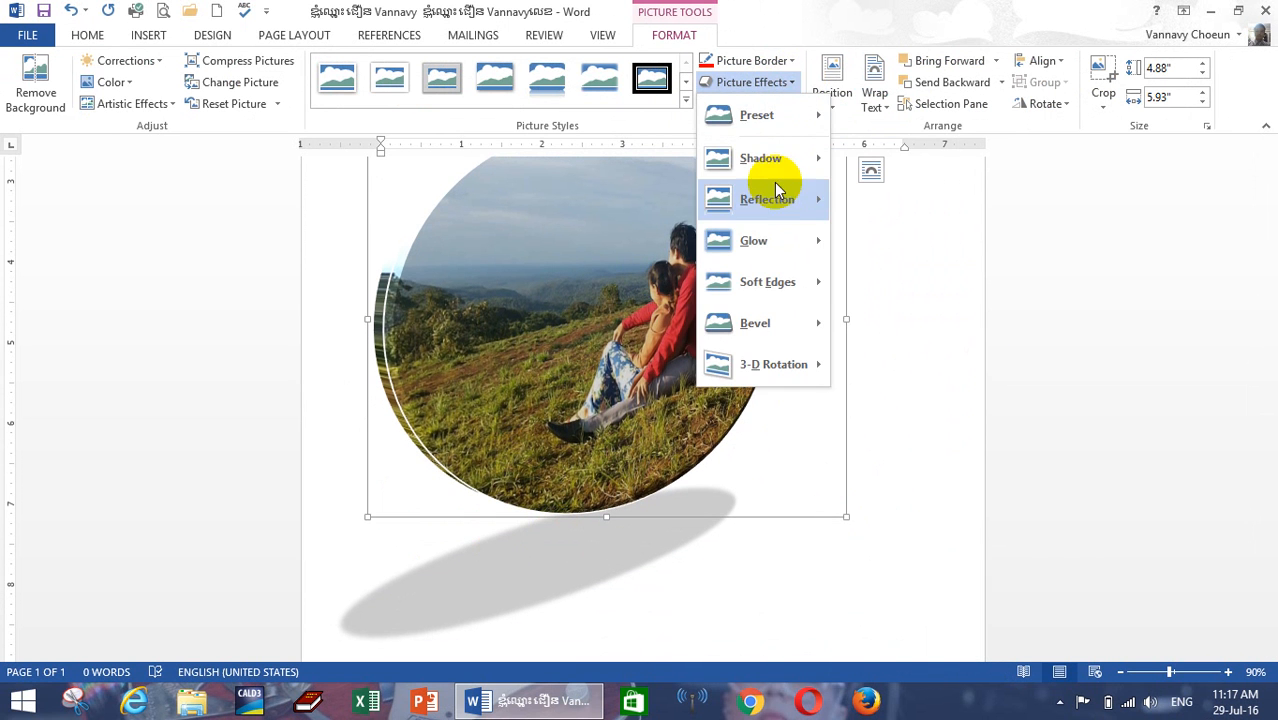
pyautogui.moveTo(775, 215)
pyautogui.moveTo(780, 245)
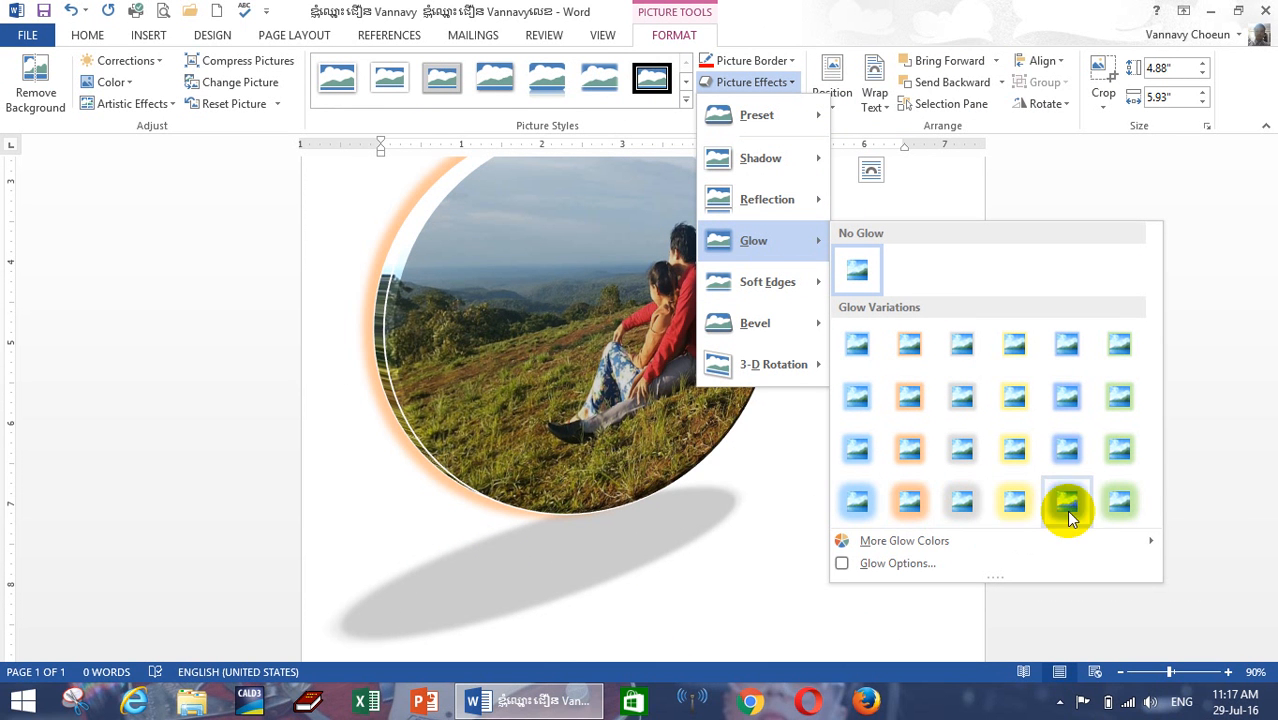
pyautogui.click(735, 375)
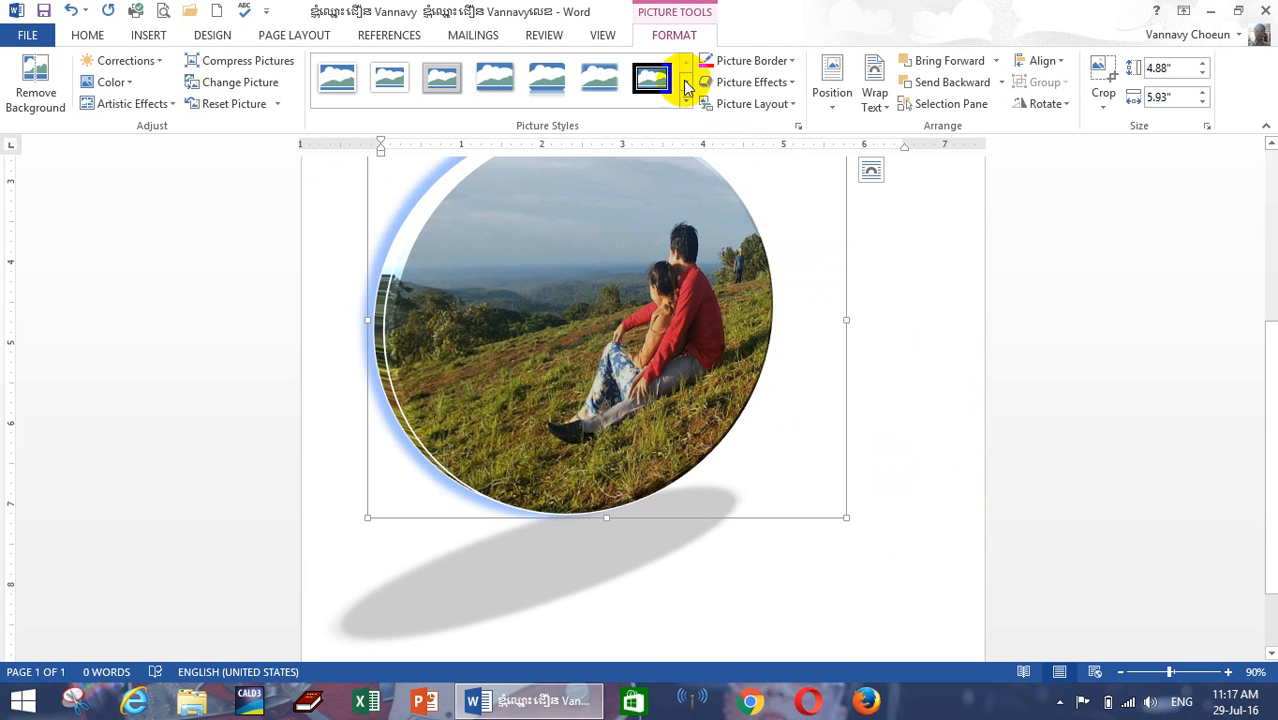
# Step: Change the oval picture's bevel to the last variation in the second row of bevel effects
pyautogui.click(770, 82)
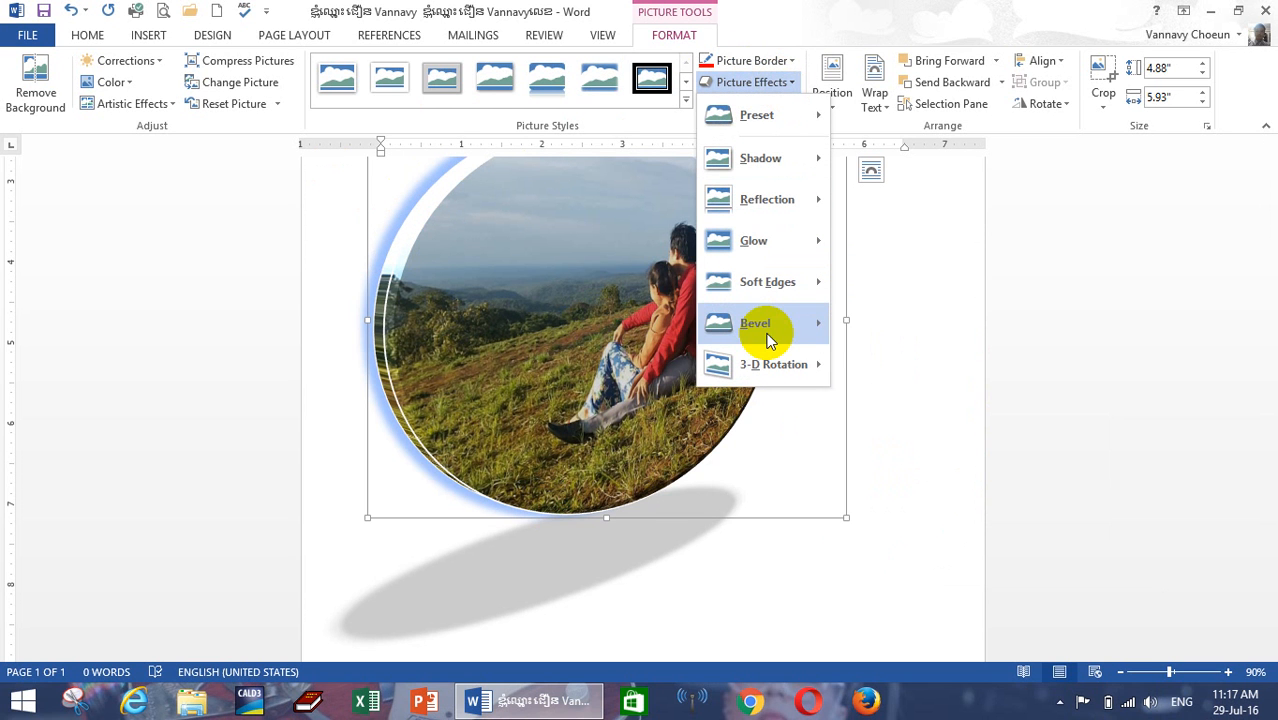
pyautogui.moveTo(765, 328)
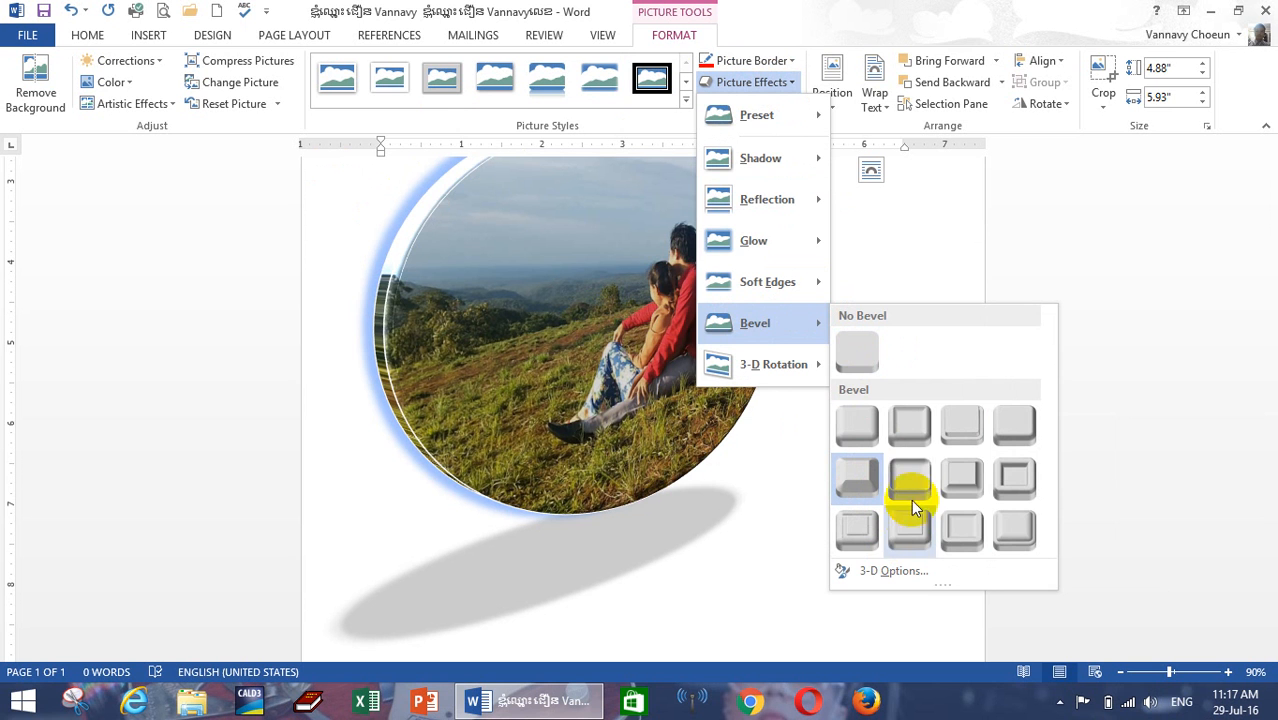
pyautogui.click(1012, 478)
pyautogui.click(687, 382)
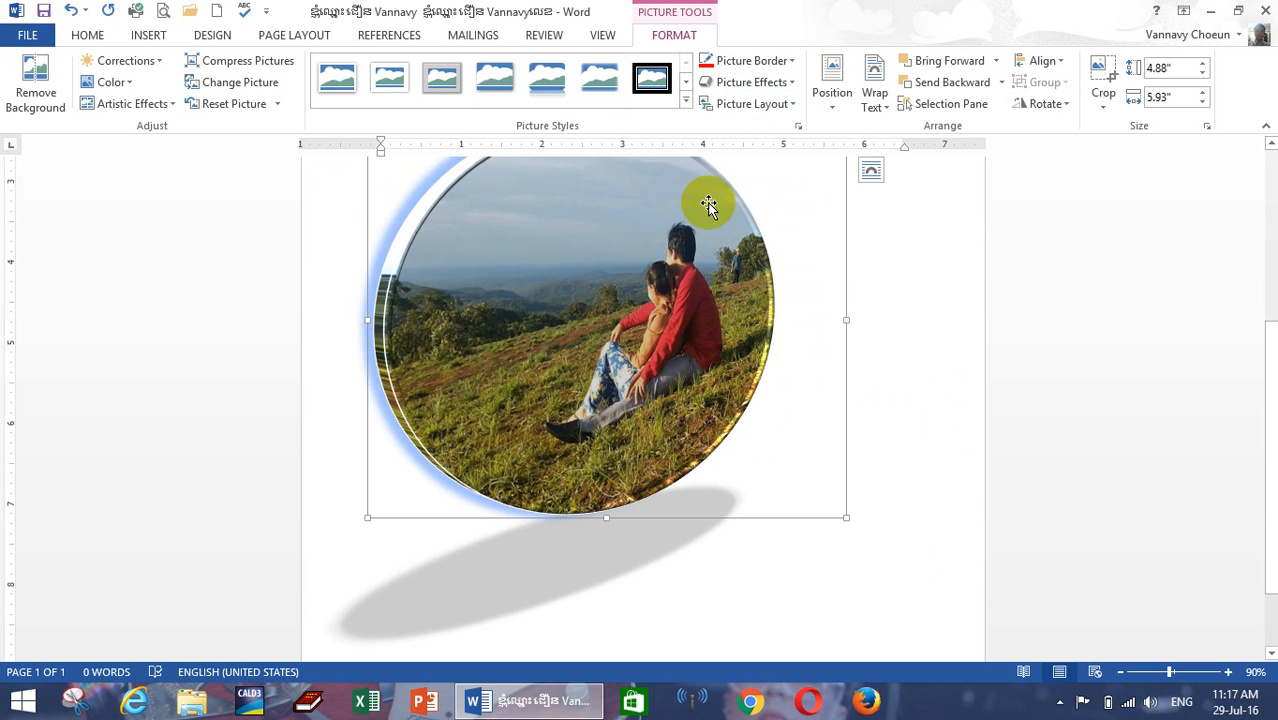
# Step: Apply a slight off-axis parallel 3-D rotation to the oval picture and check the result on the page
pyautogui.click(755, 104)
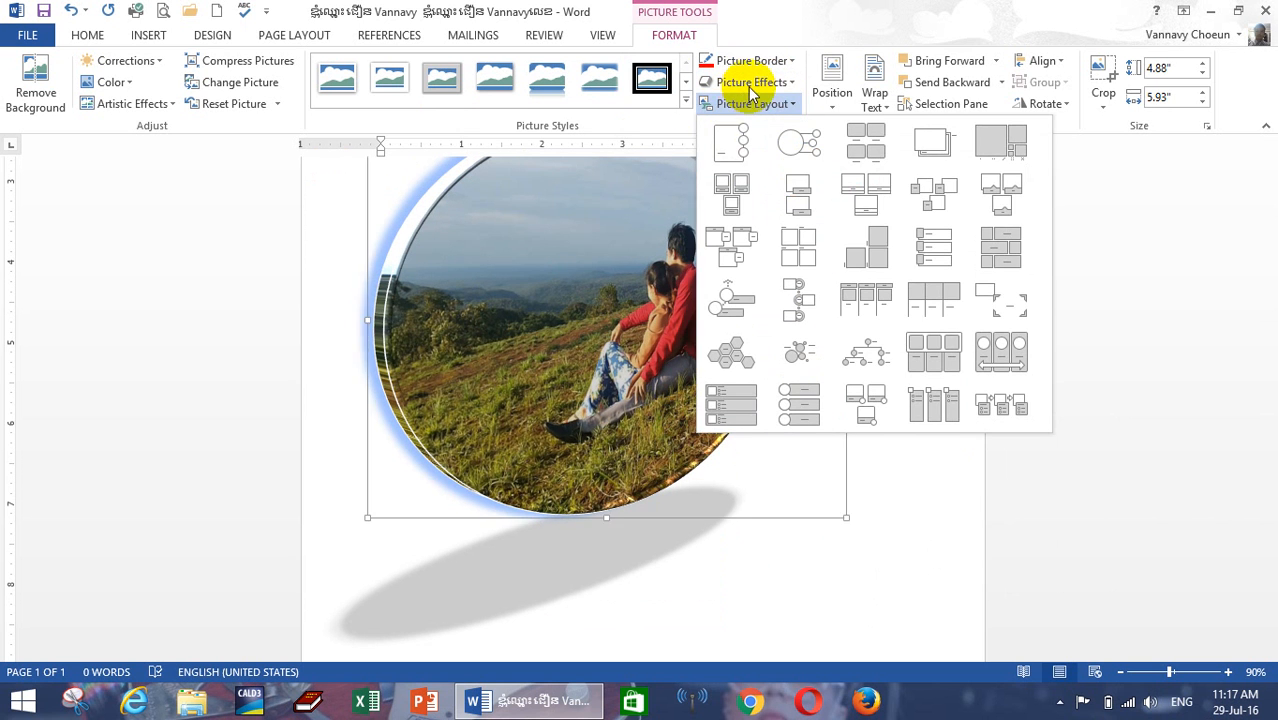
pyautogui.click(789, 103)
pyautogui.click(789, 103)
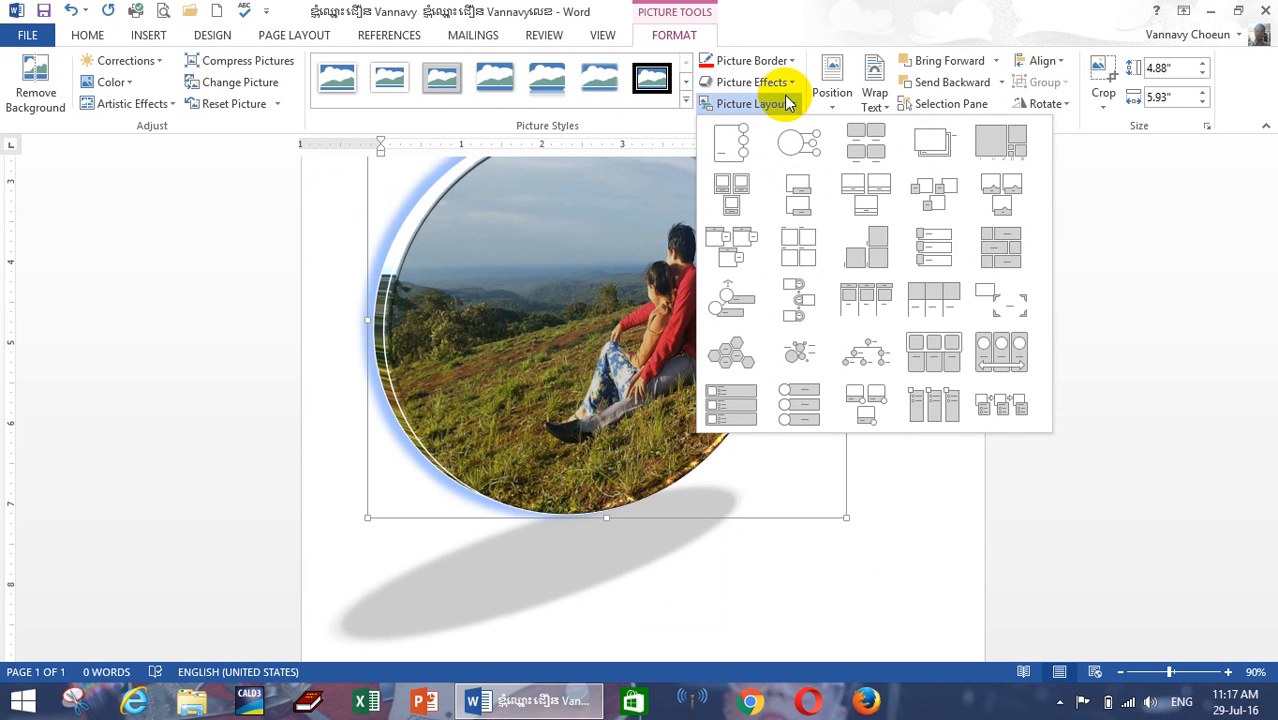
pyautogui.click(787, 82)
pyautogui.moveTo(736, 362)
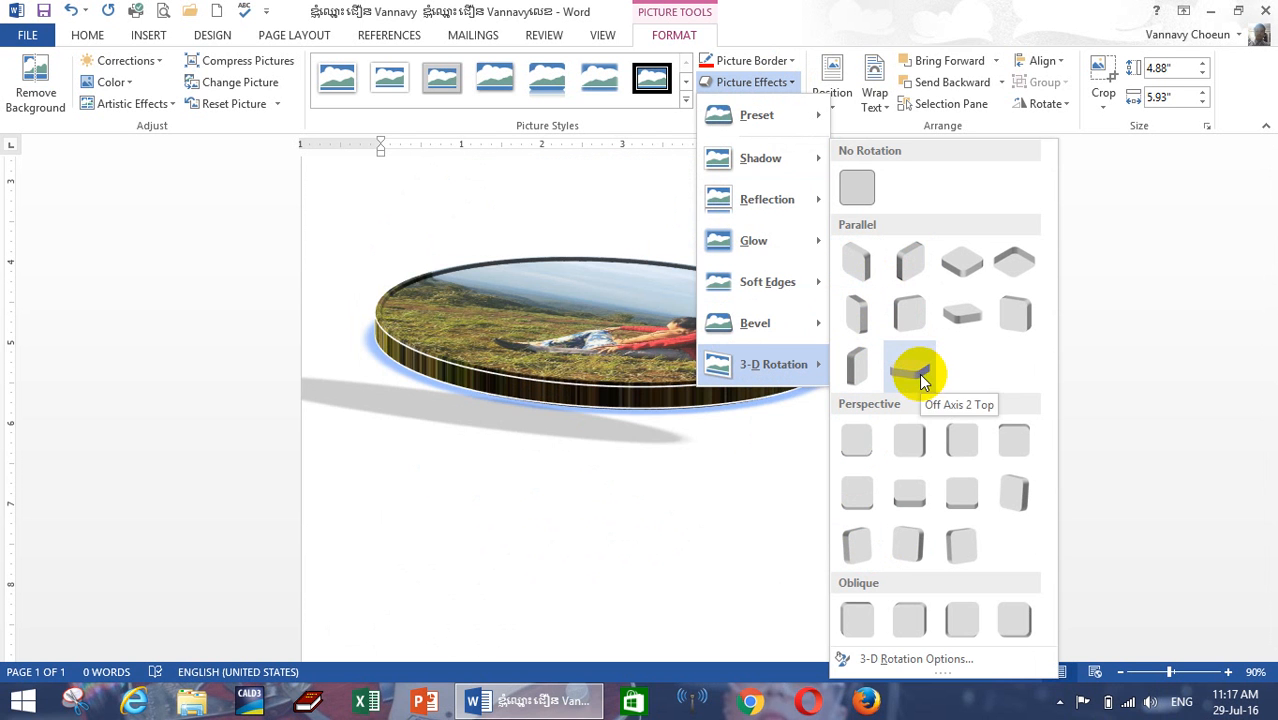
pyautogui.click(906, 318)
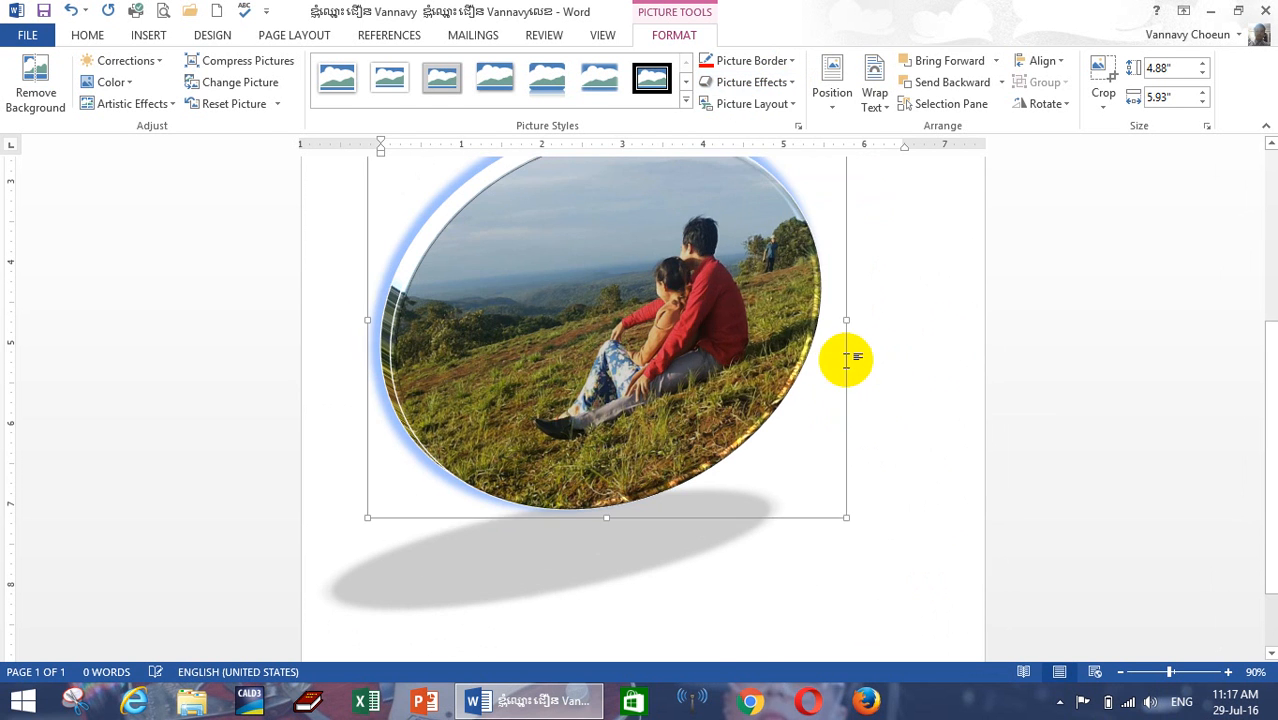
pyautogui.click(897, 407)
pyautogui.scroll(2, 897, 407)
pyautogui.scroll(-4, 897, 407)
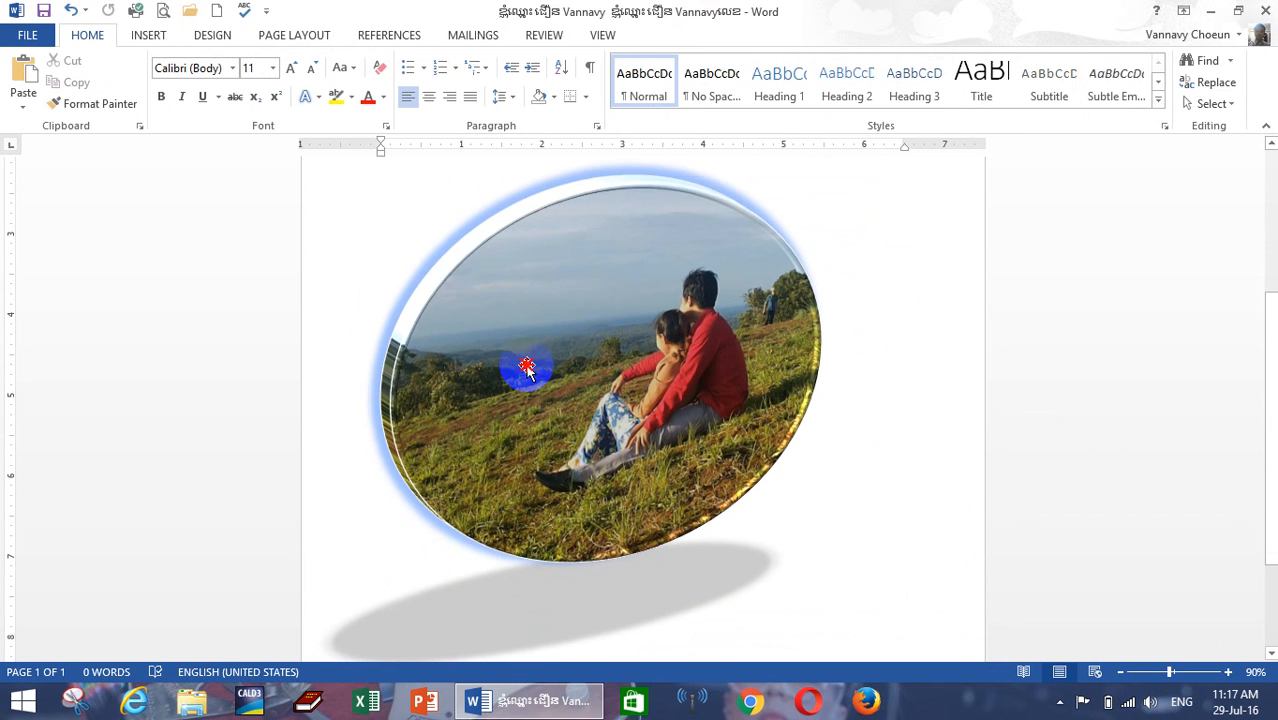
# Step: Convert the picture into a SmartArt picture layout with a solid caption box overlapping its lower edge
pyautogui.click(717, 188)
pyautogui.click(695, 35)
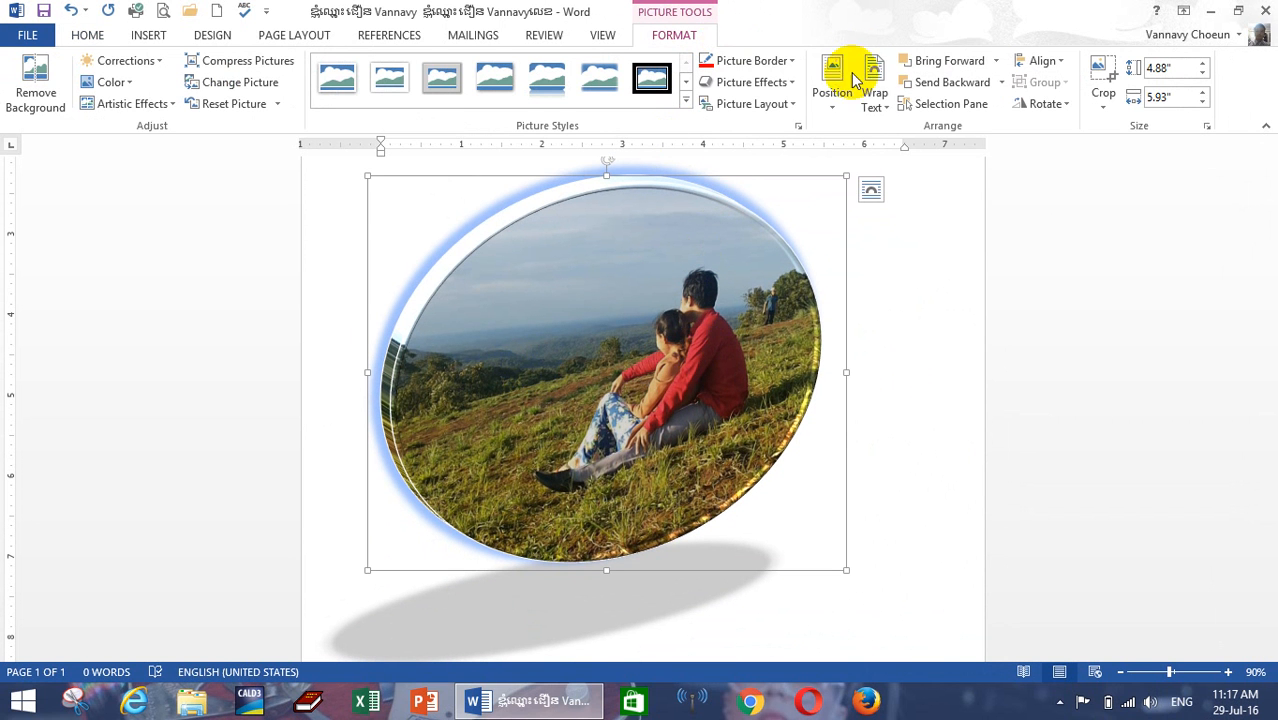
pyautogui.click(790, 106)
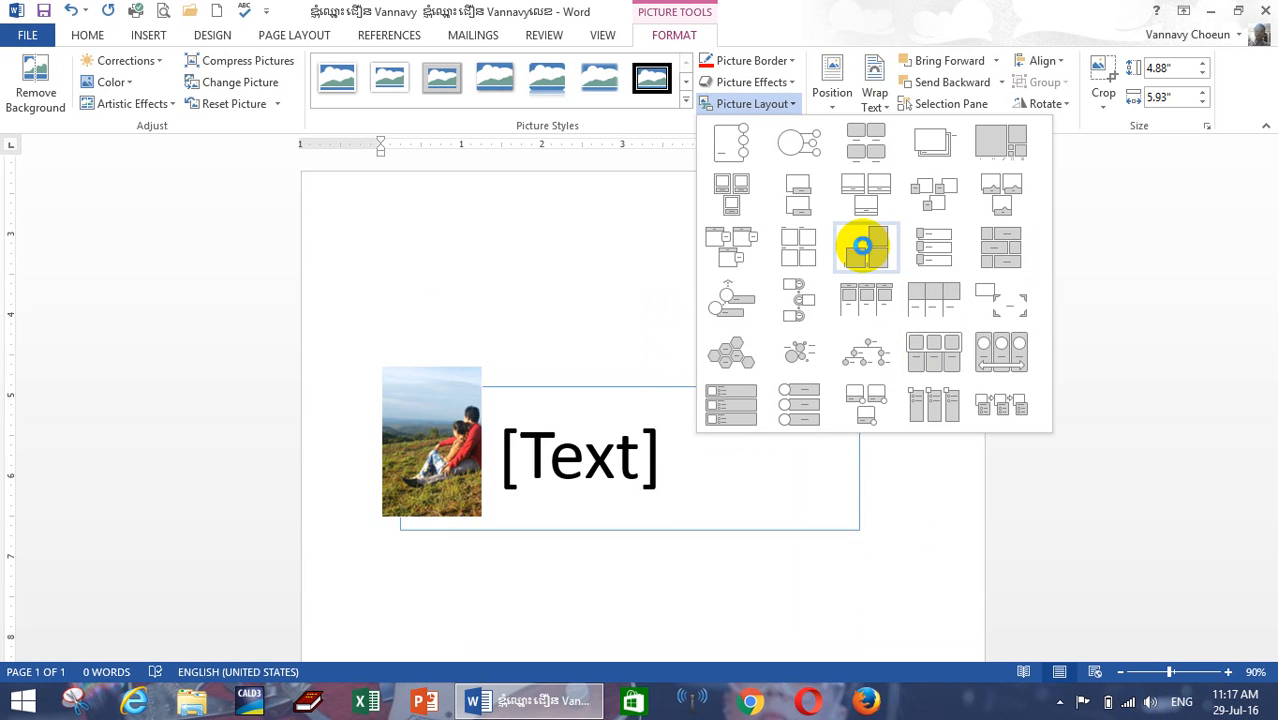
pyautogui.click(791, 197)
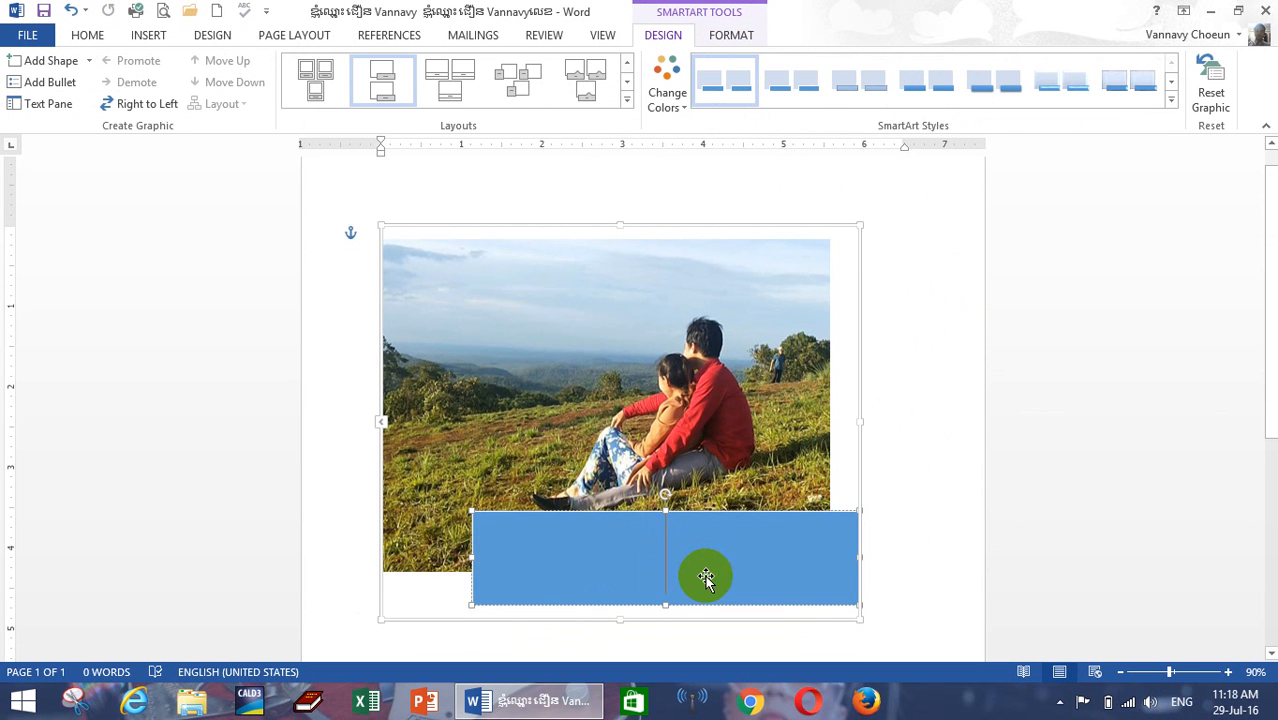
# Step: Enter the caption Mondulkiri in the blue text box over the picture
pyautogui.write('At')
pyautogui.press('BackSpace')
pyautogui.press('BackSpace')
pyautogui.write('M')
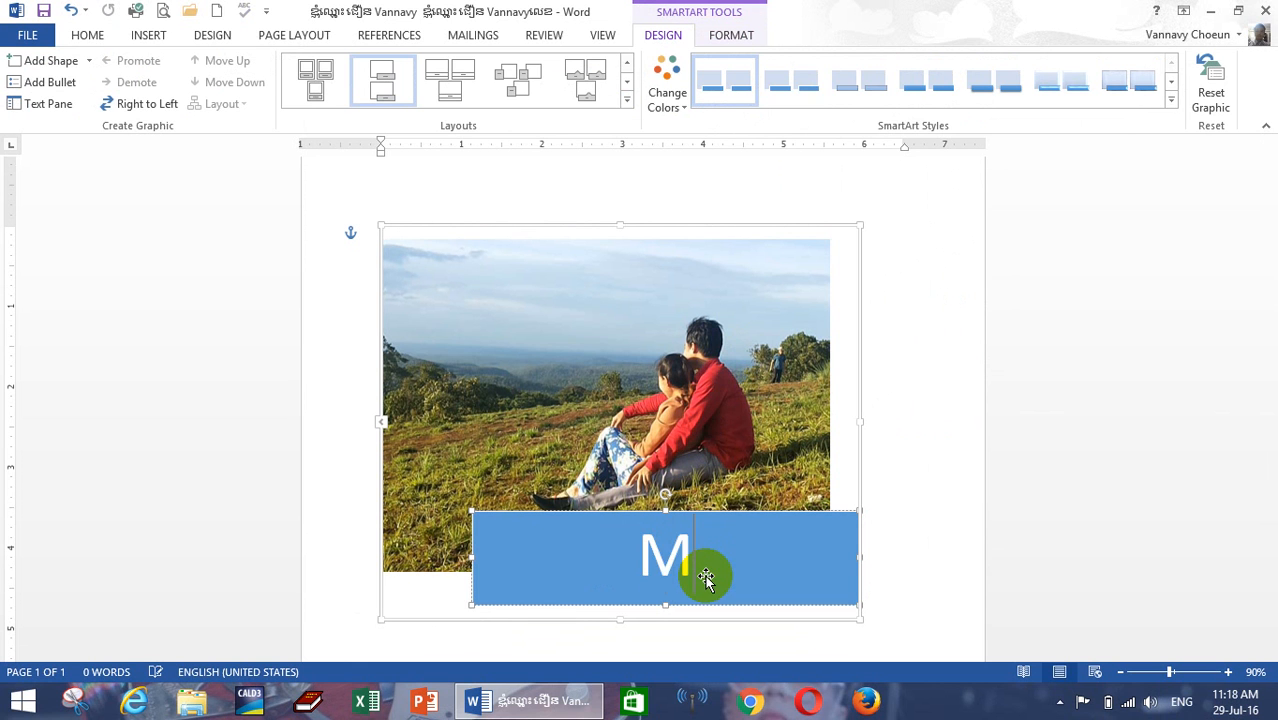
pyautogui.write('und')
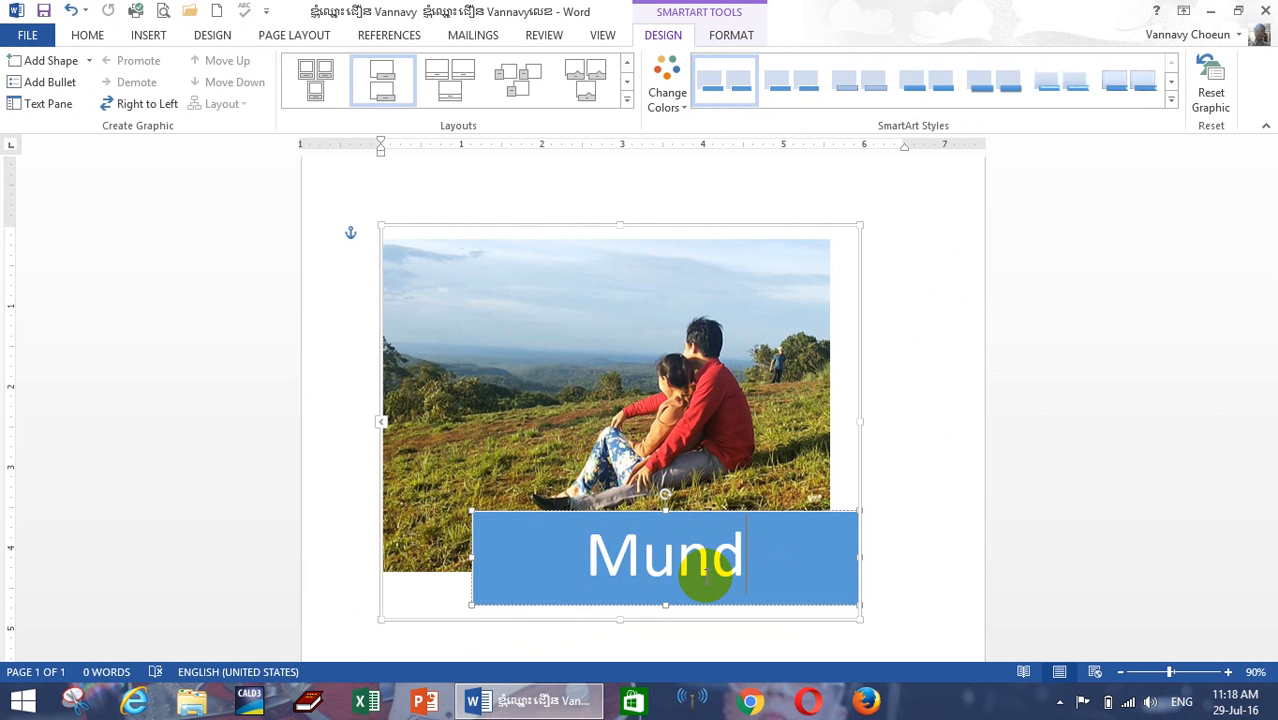
pyautogui.write('Mon')
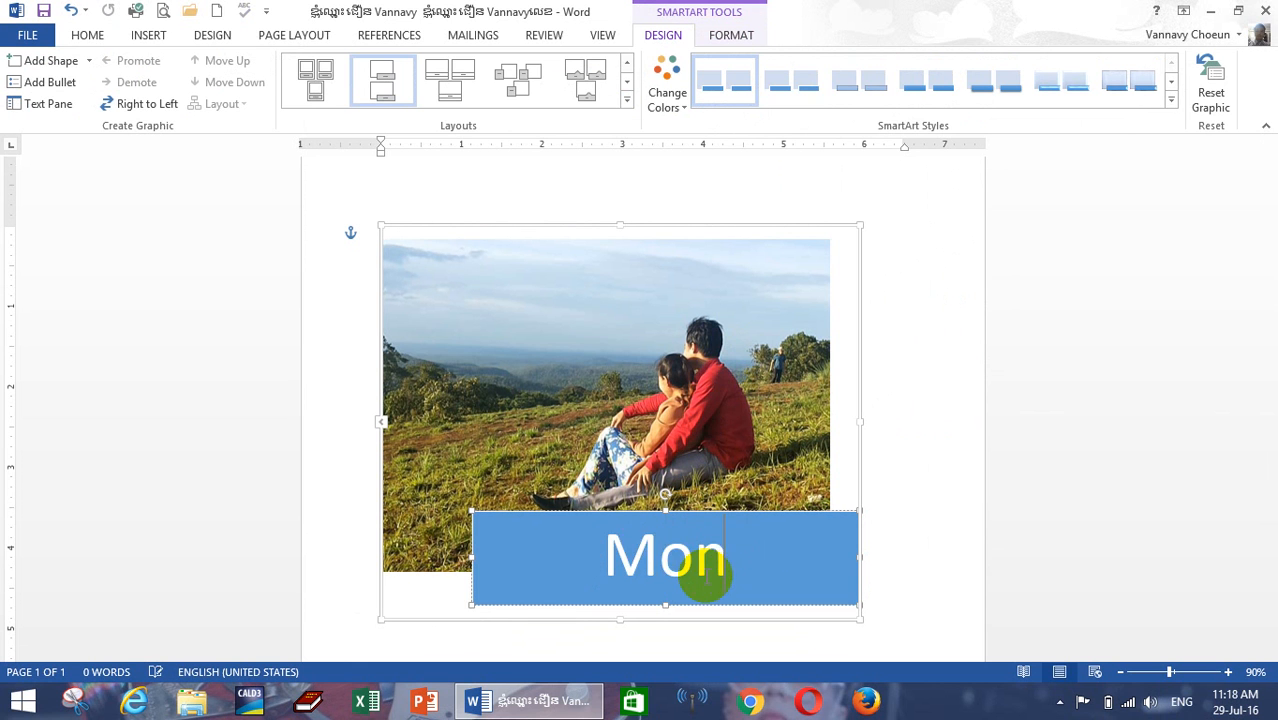
pyautogui.write('dulkiri')
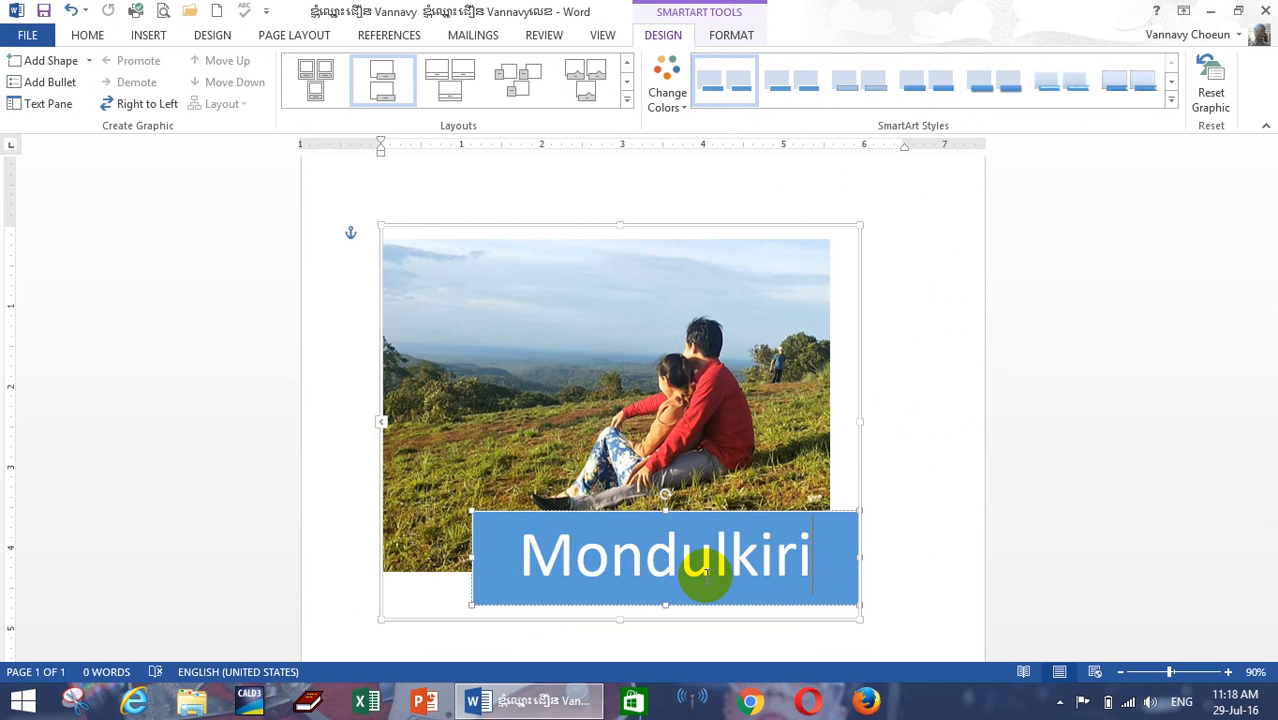
pyautogui.click(947, 386)
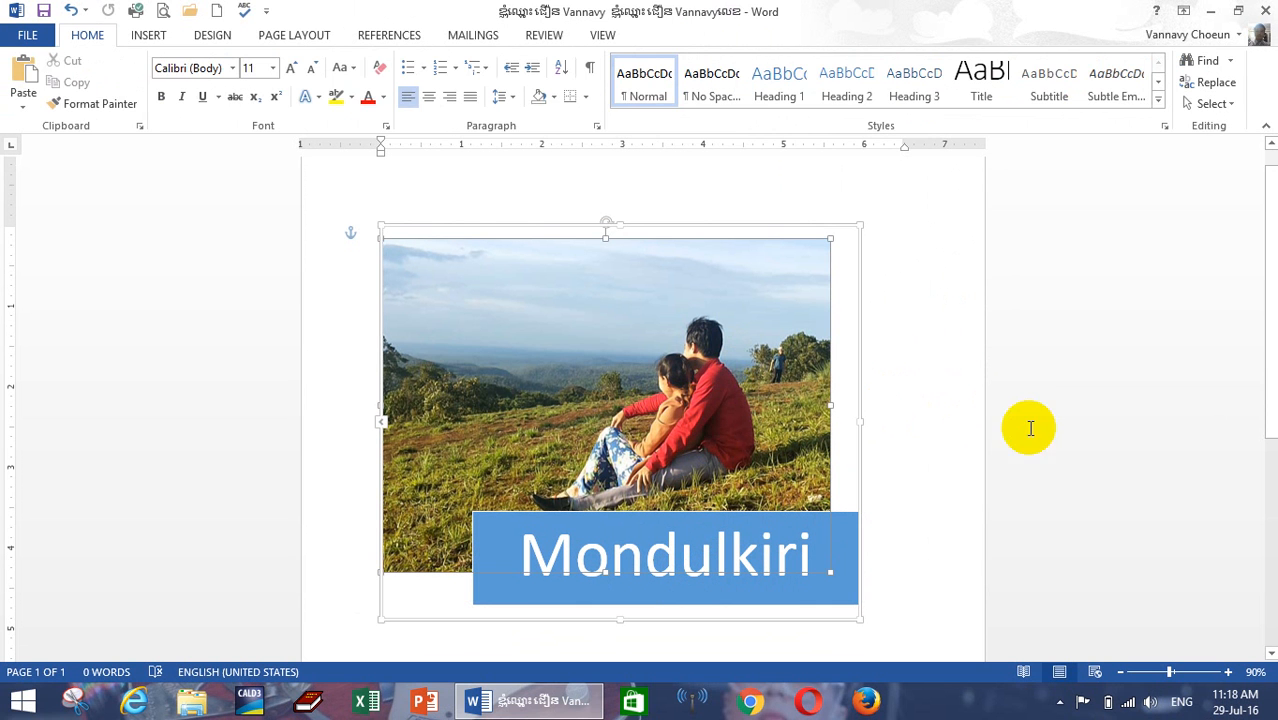
# Step: Apply the second SmartArt style to the captioned picture graphic and bring up the shape formatting options for its Mondulkiri caption box
pyautogui.click(820, 318)
pyautogui.click(790, 84)
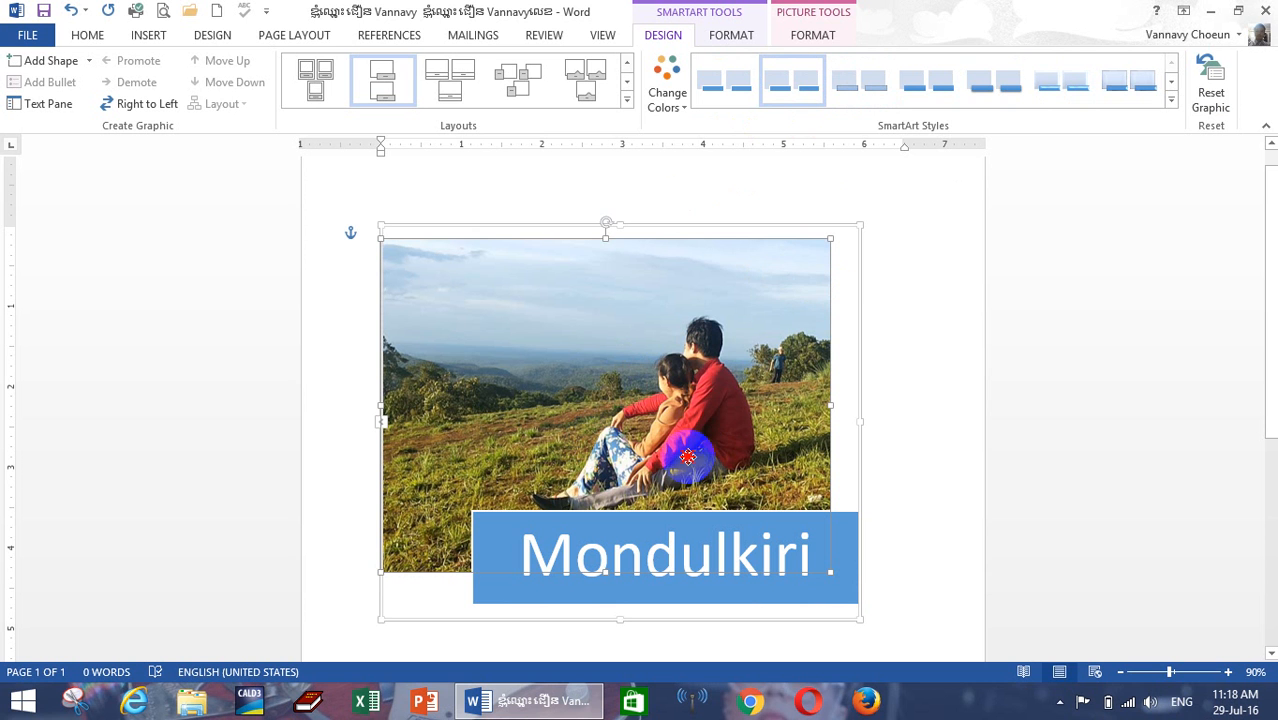
pyautogui.click(678, 585)
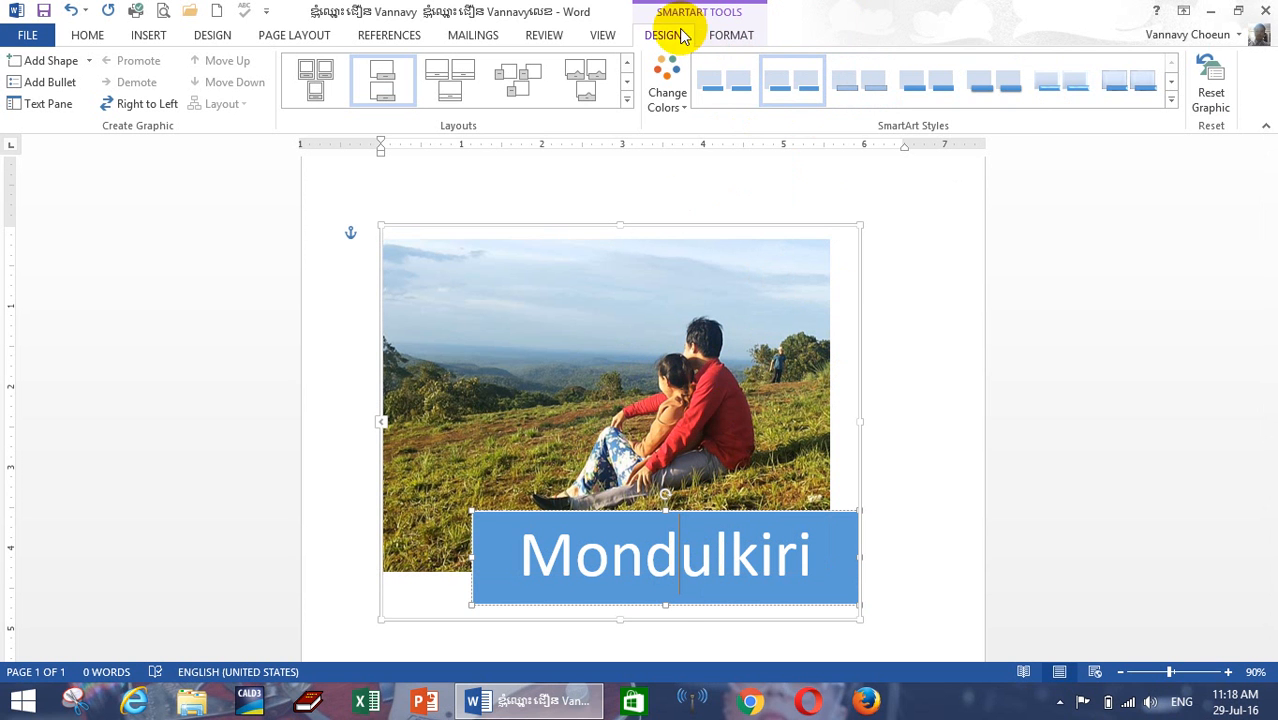
pyautogui.click(724, 36)
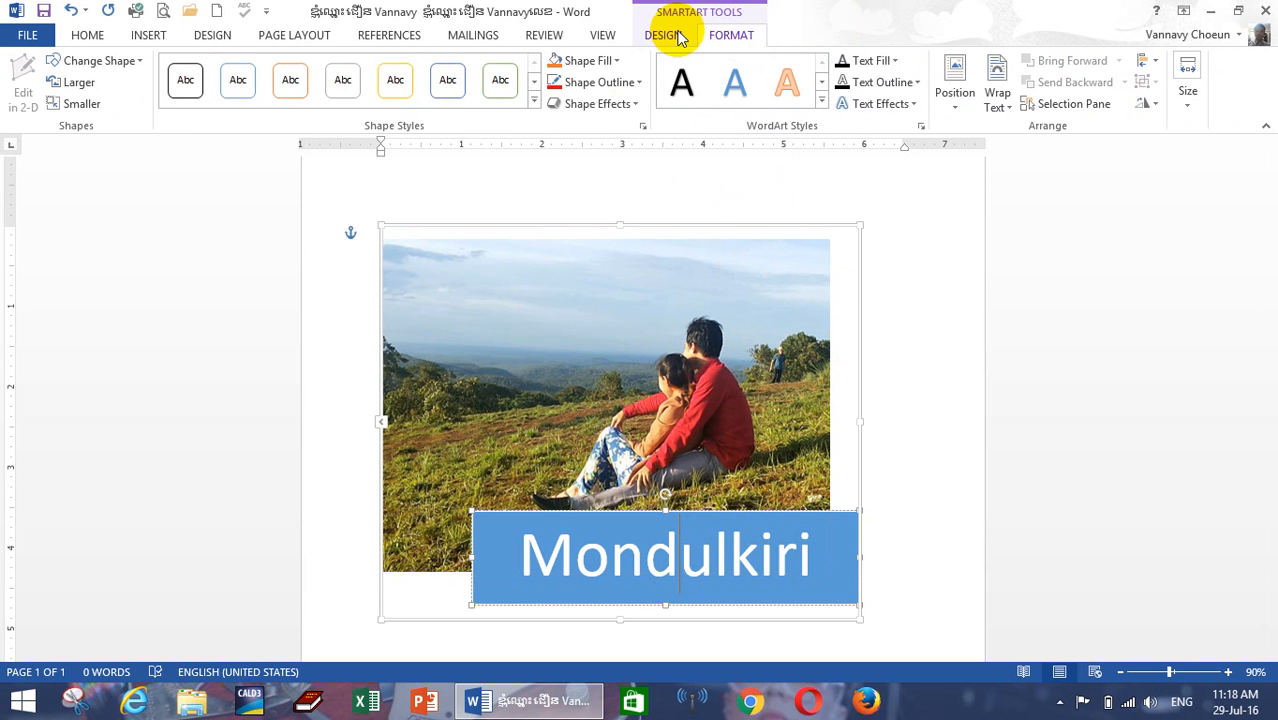
# Step: Recolor the Mondulkiri SmartArt graphic with the second Accent 2 (orange) variation, and deselect it to view the result
pyautogui.click(664, 35)
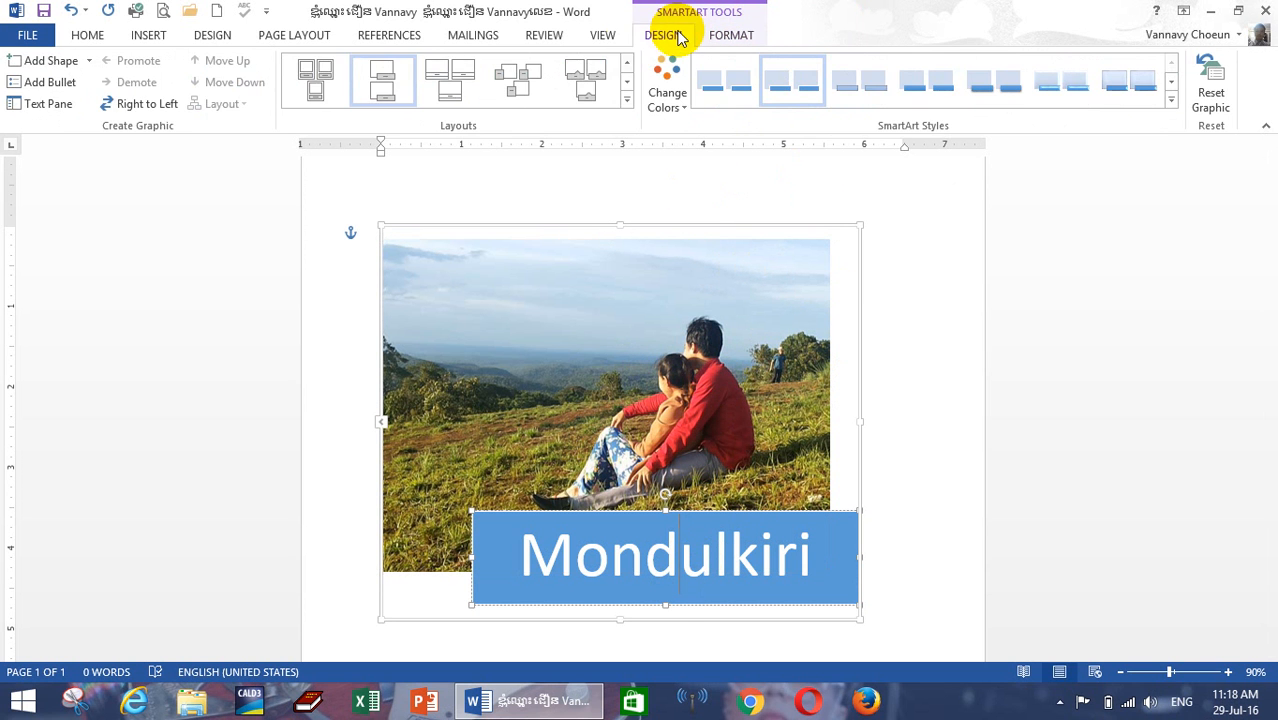
pyautogui.click(666, 92)
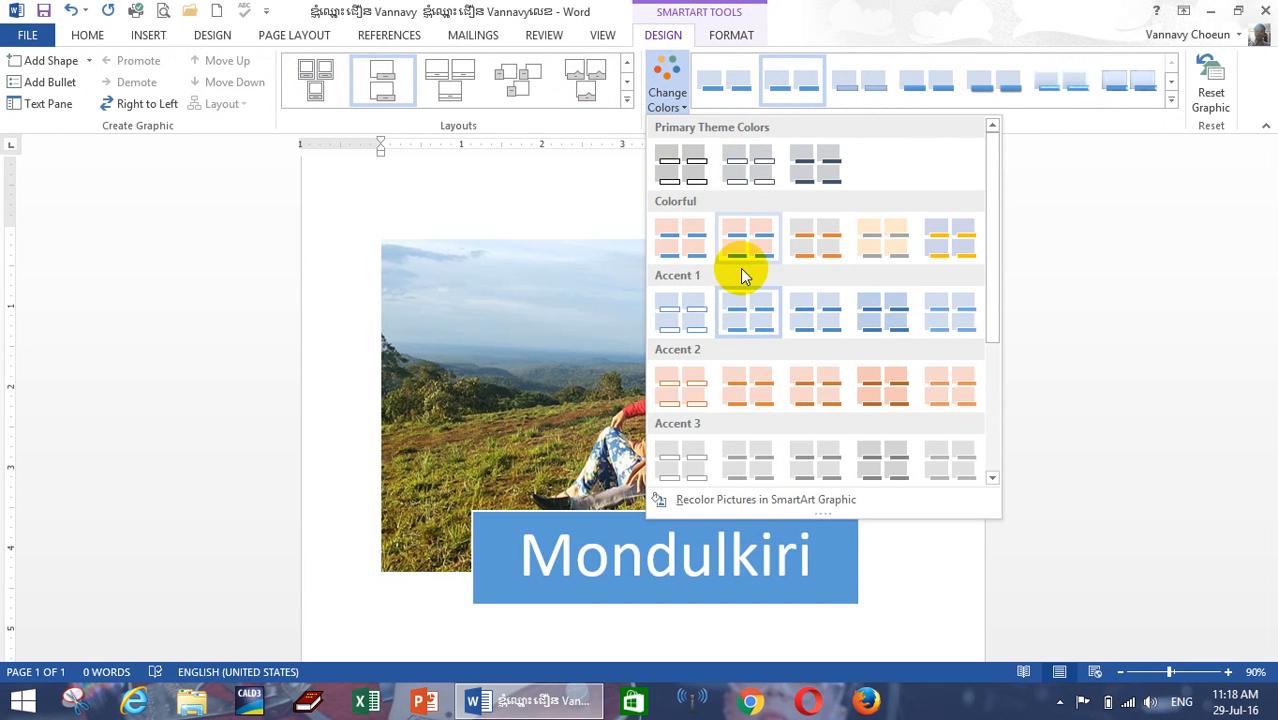
pyautogui.click(750, 390)
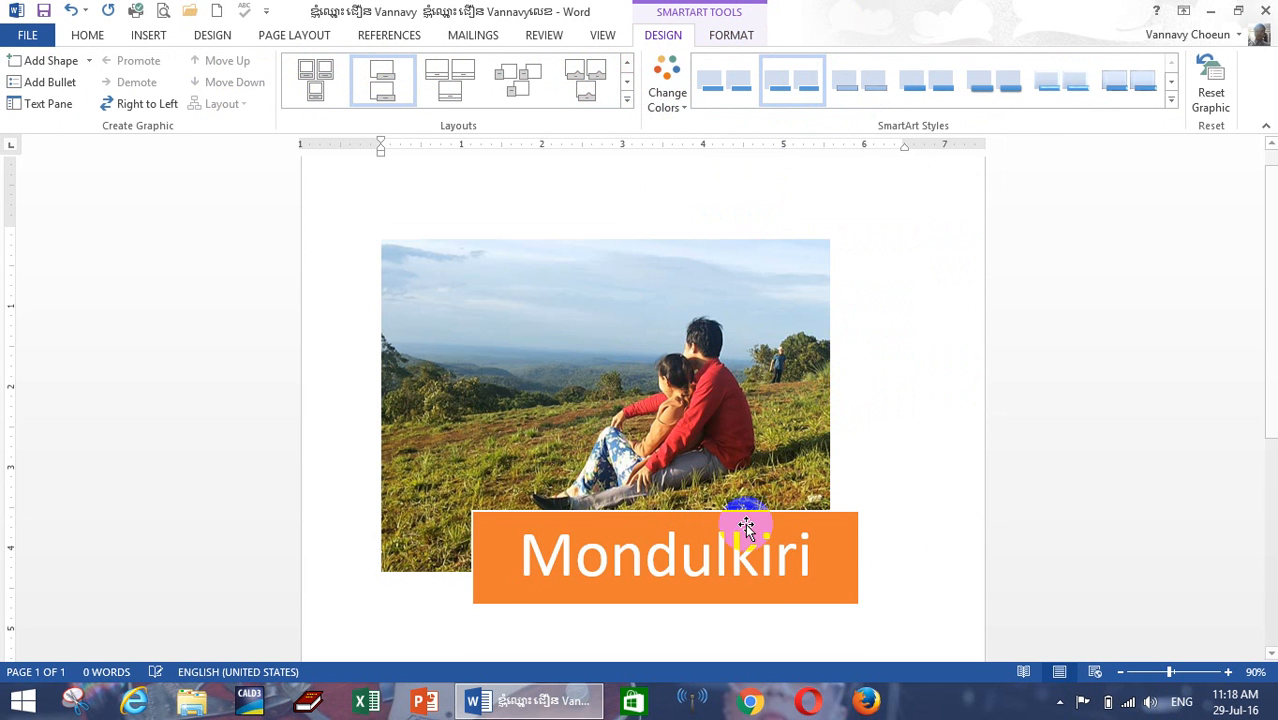
pyautogui.click(773, 590)
pyautogui.click(928, 289)
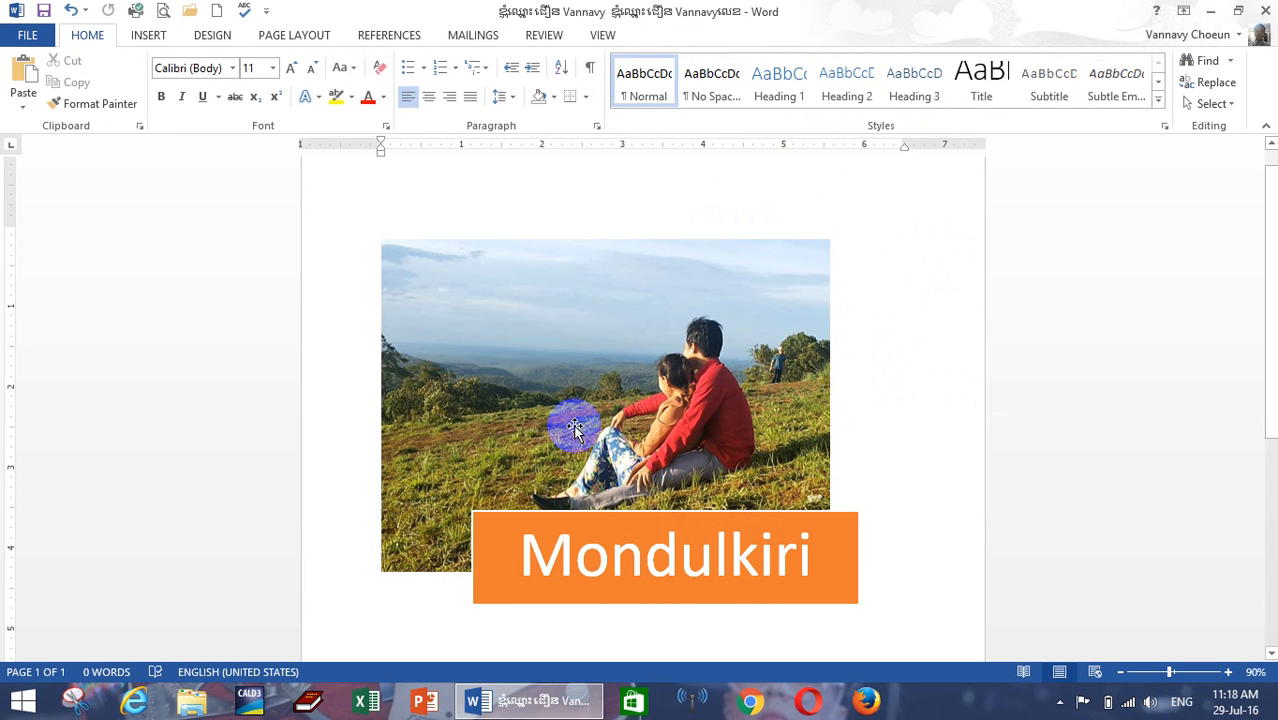
# Step: Examine which formatting options are offered for the picture and for the caption box inside the SmartArt graphic
pyautogui.click(532, 344)
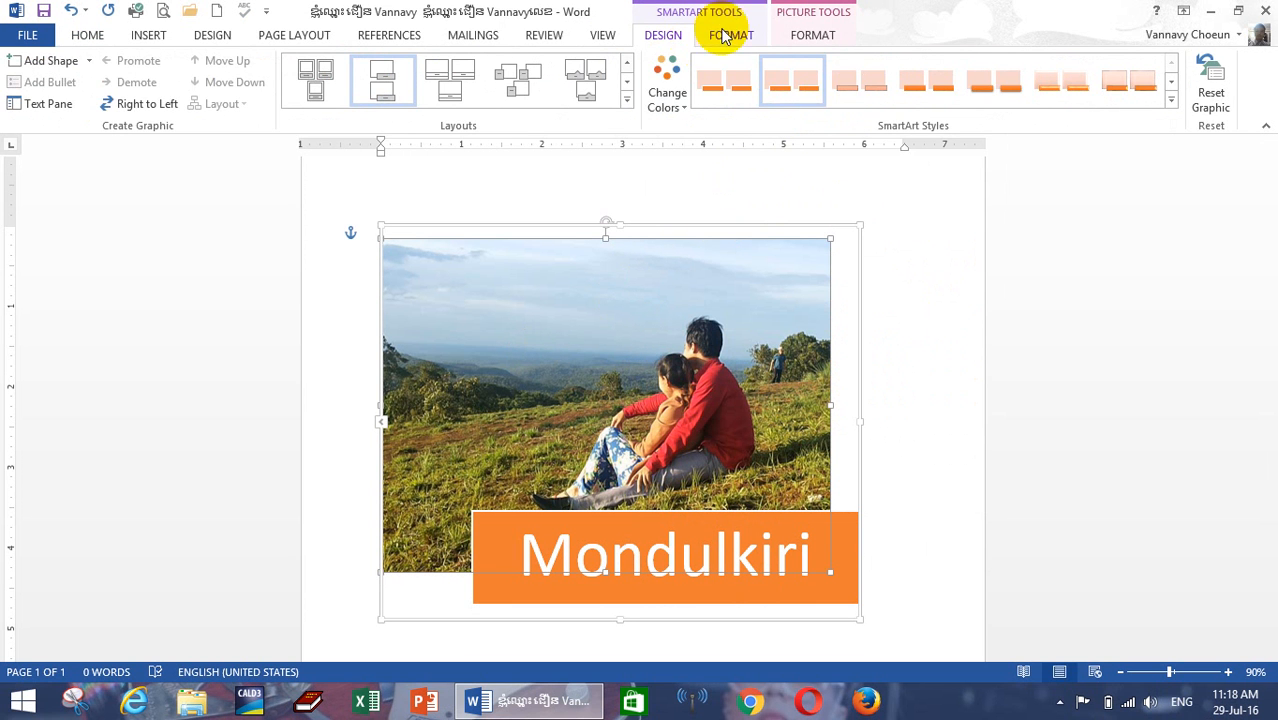
pyautogui.click(813, 35)
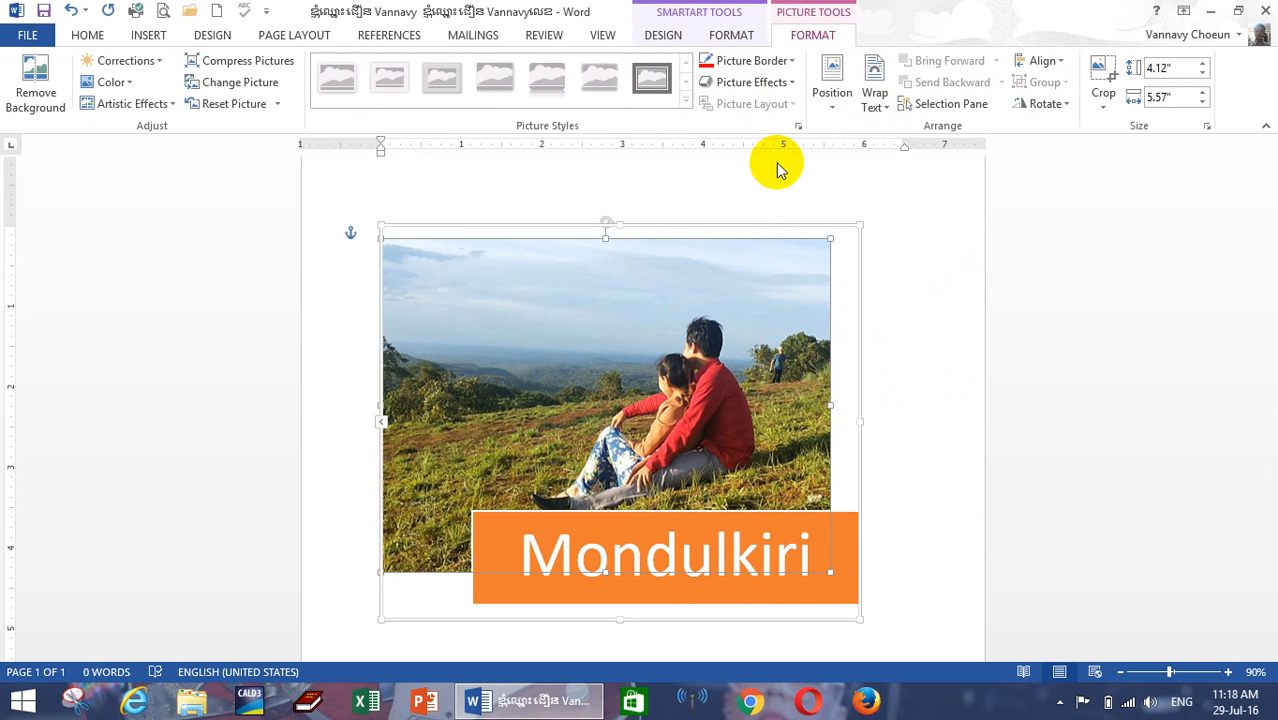
pyautogui.click(685, 538)
pyautogui.click(394, 238)
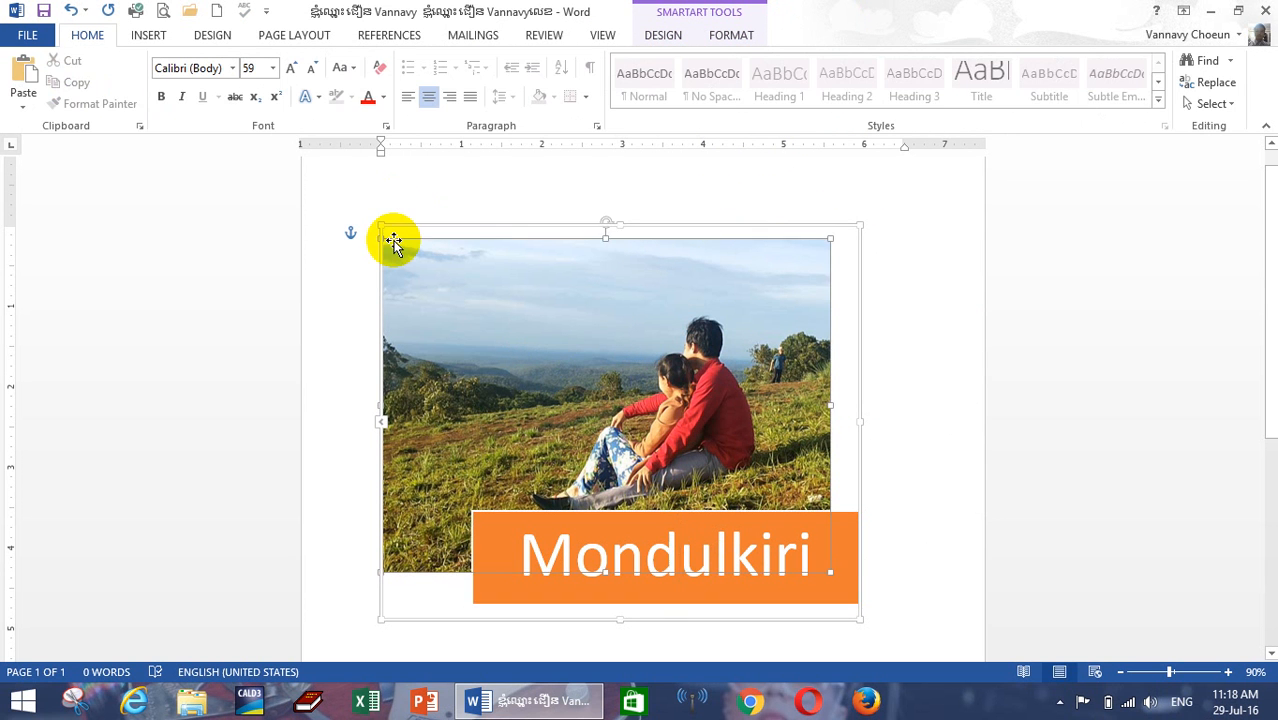
pyautogui.click(90, 32)
pyautogui.click(719, 471)
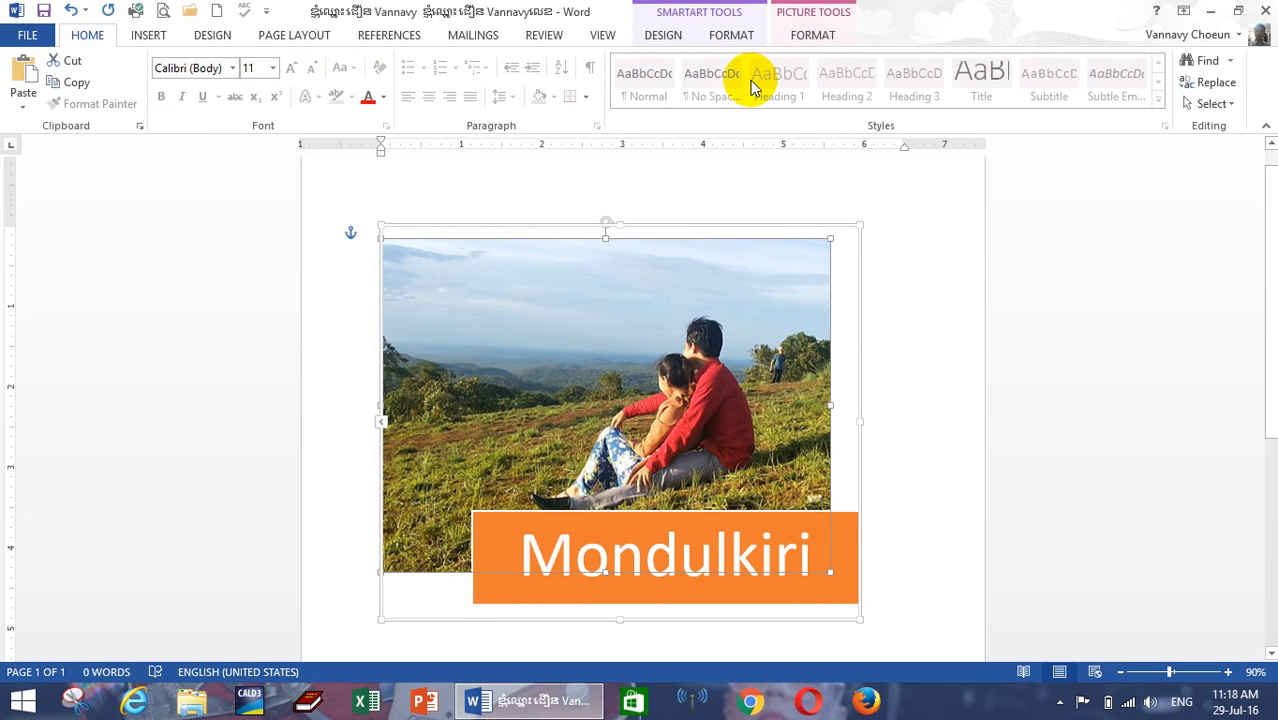
pyautogui.click(813, 35)
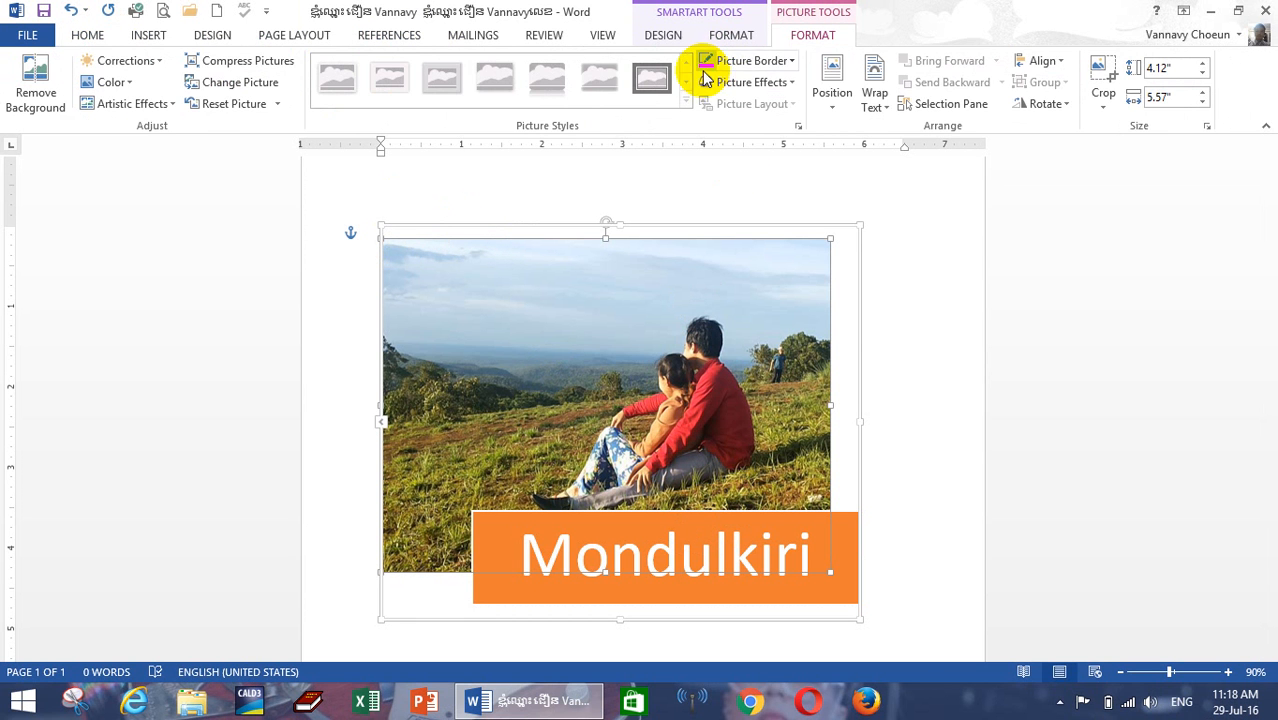
pyautogui.click(836, 88)
# Step: Delete the Mondulkiri SmartArt graphic, including its empty frame, from the page
pyautogui.click(666, 524)
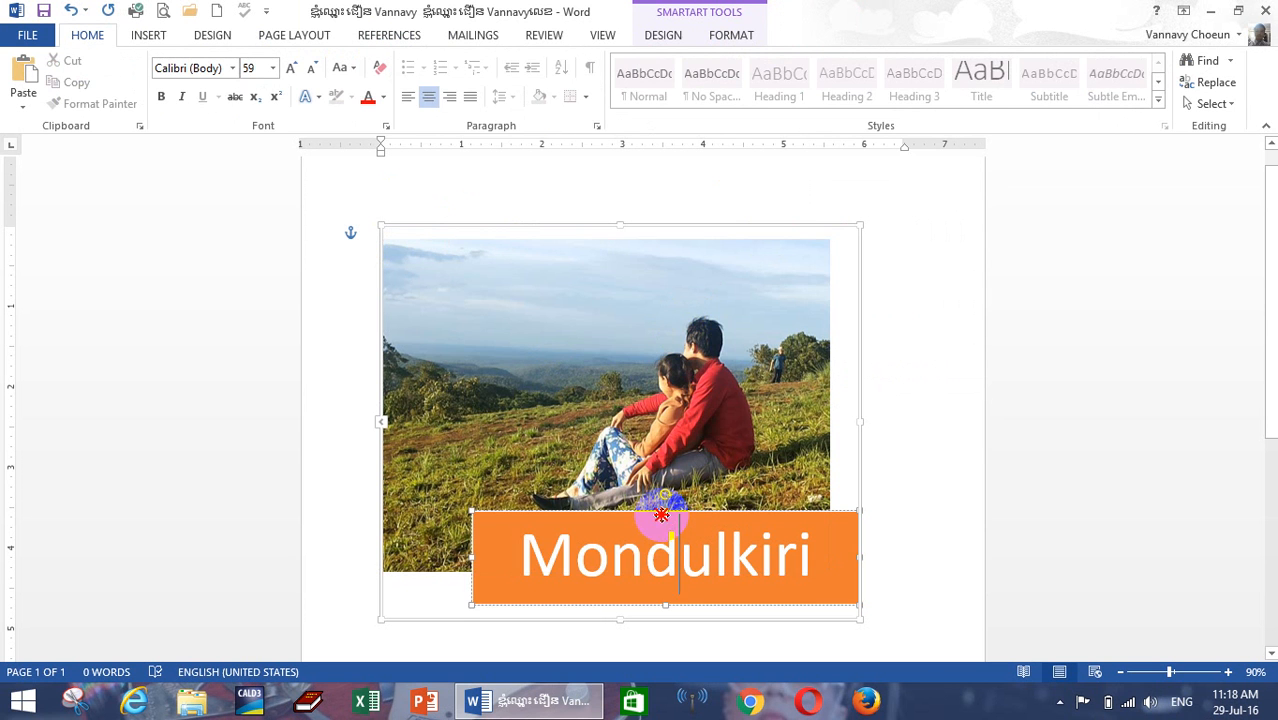
pyautogui.press('Delete')
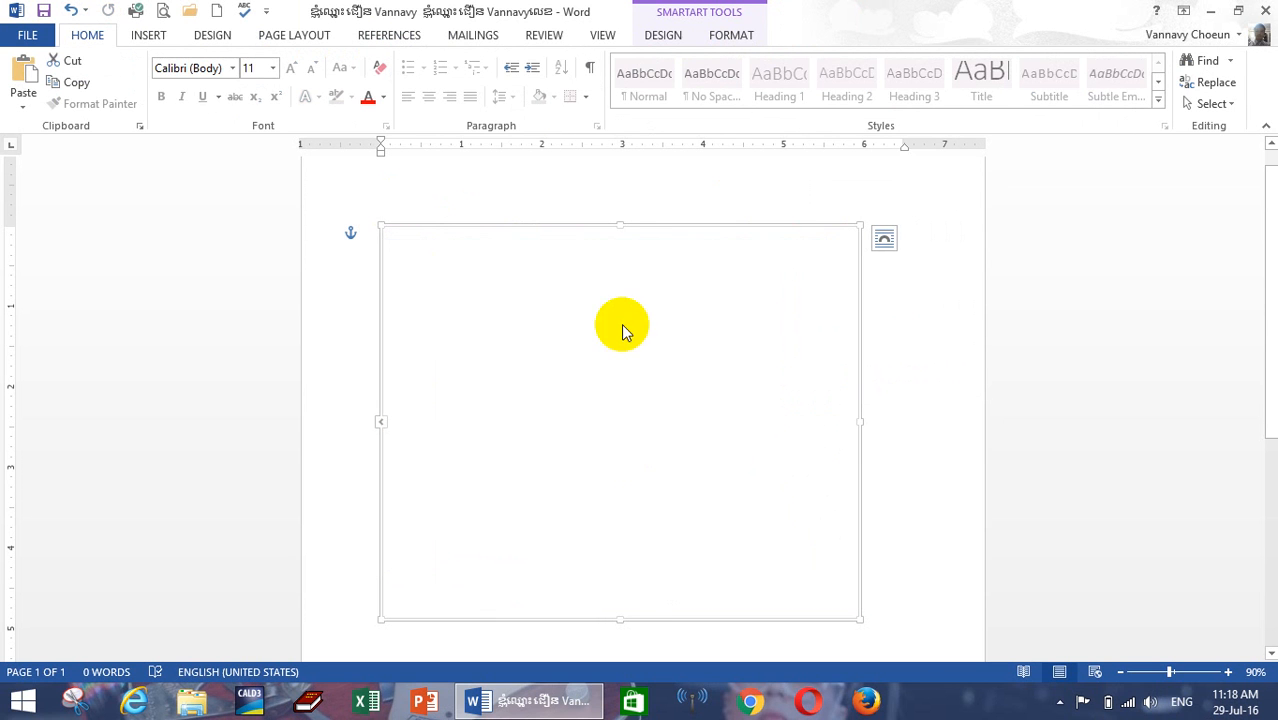
pyautogui.click(731, 35)
pyautogui.click(390, 240)
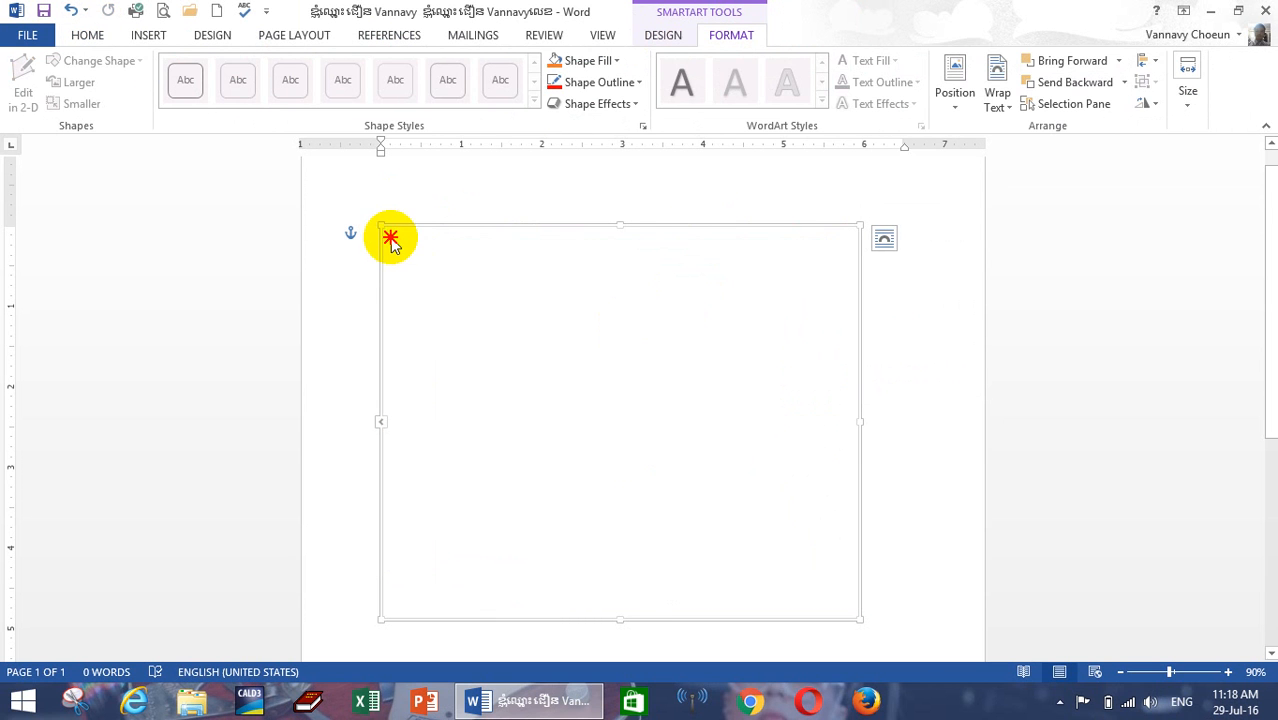
pyautogui.rightClick(395, 224)
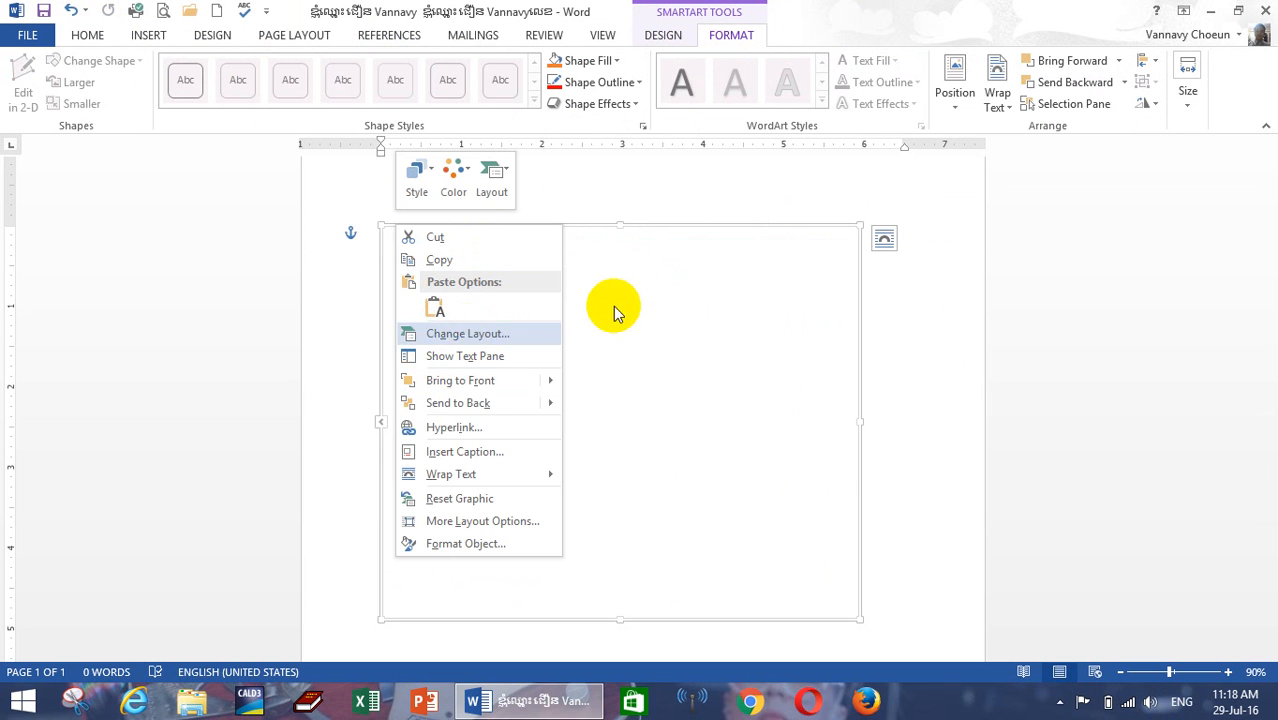
pyautogui.click(619, 221)
pyautogui.press('Delete')
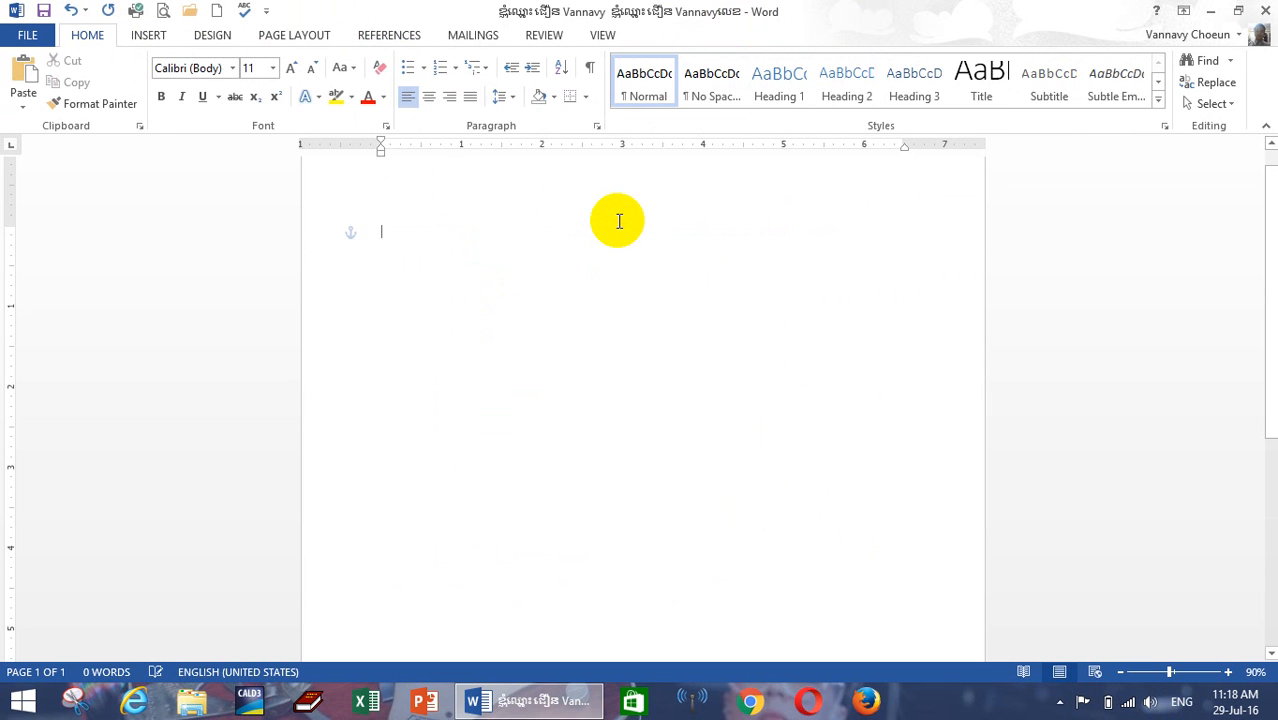
# Step: Insert the picture ecostconnection-tripod-mount_0 from the Desktop folder
pyautogui.click(152, 35)
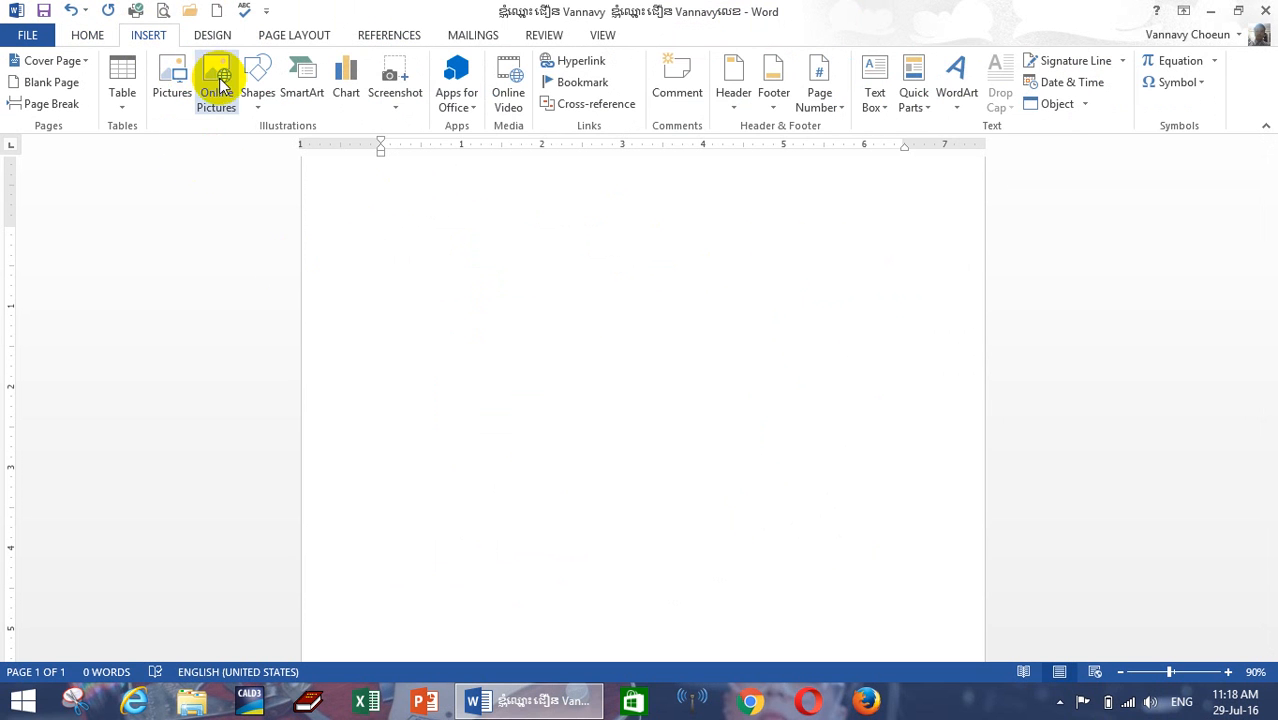
pyautogui.click(178, 80)
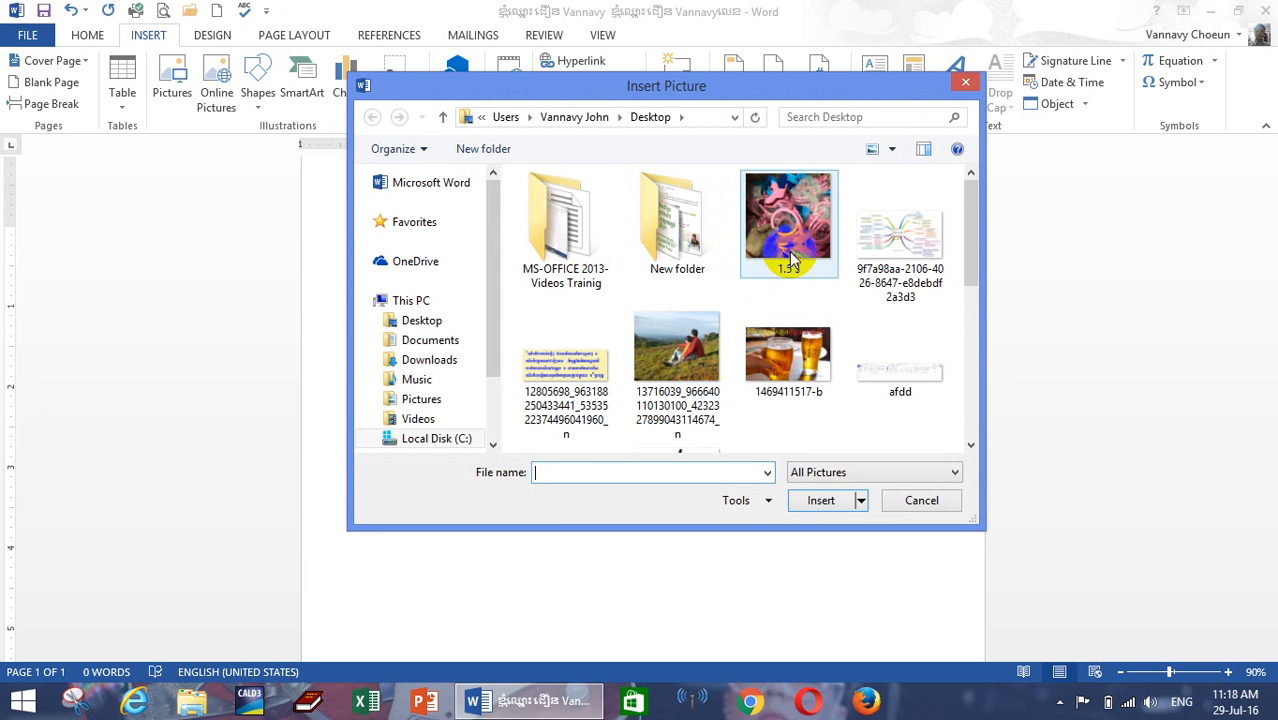
pyautogui.click(790, 355)
pyautogui.scroll(-5, 780, 357)
pyautogui.scroll(3, 688, 313)
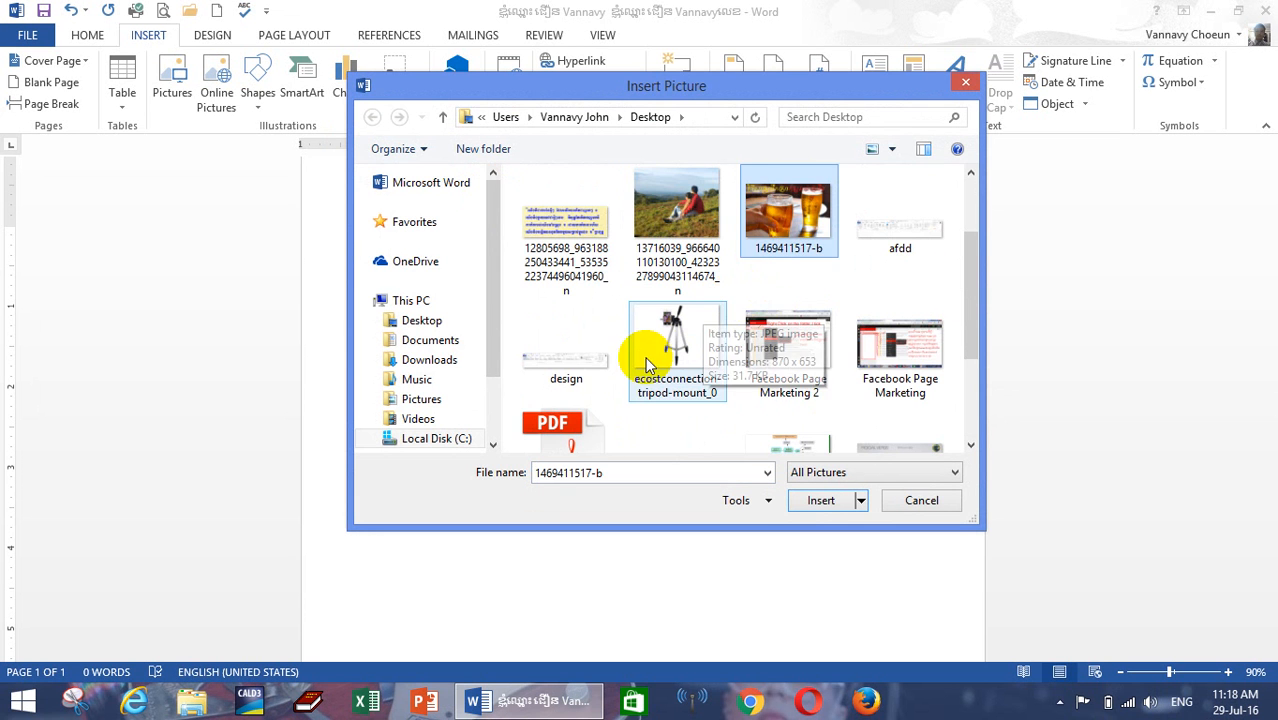
pyautogui.click(650, 350)
pyautogui.click(815, 500)
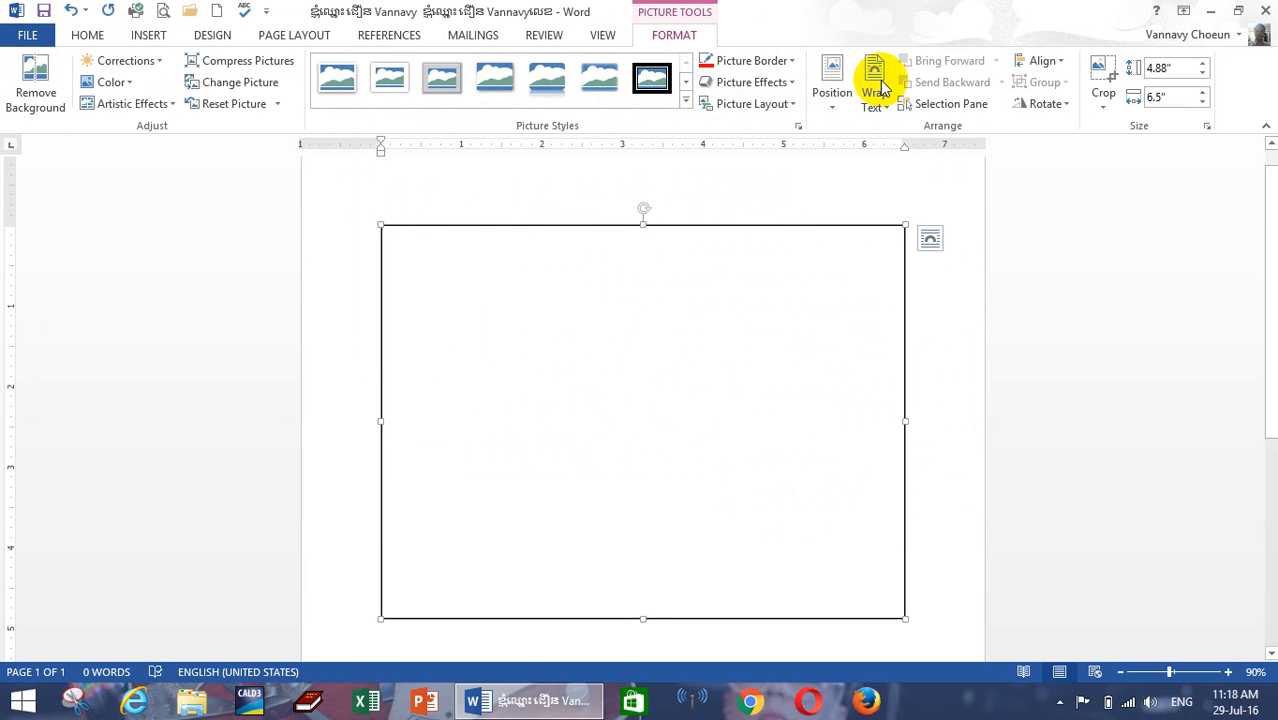
# Step: Set the tripod picture's text wrapping to In Front of Text and shrink it to about 1.97" high by 2.62" wide
pyautogui.click(875, 80)
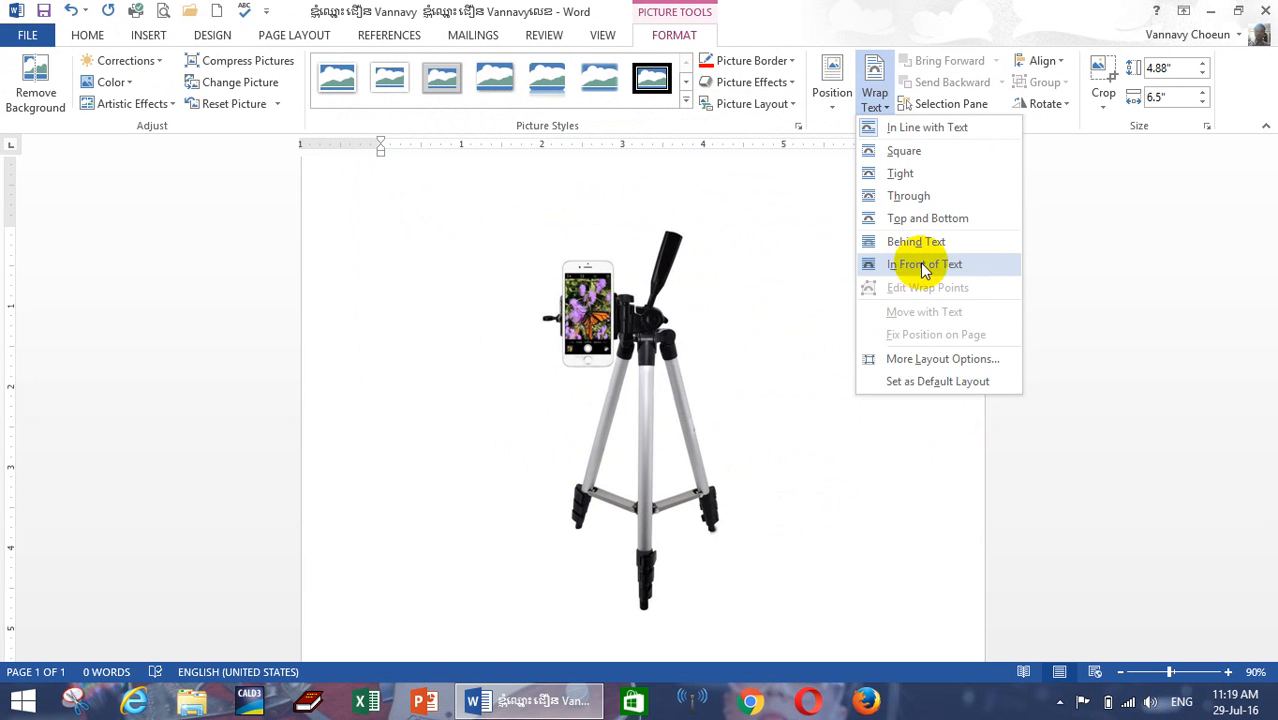
pyautogui.click(922, 266)
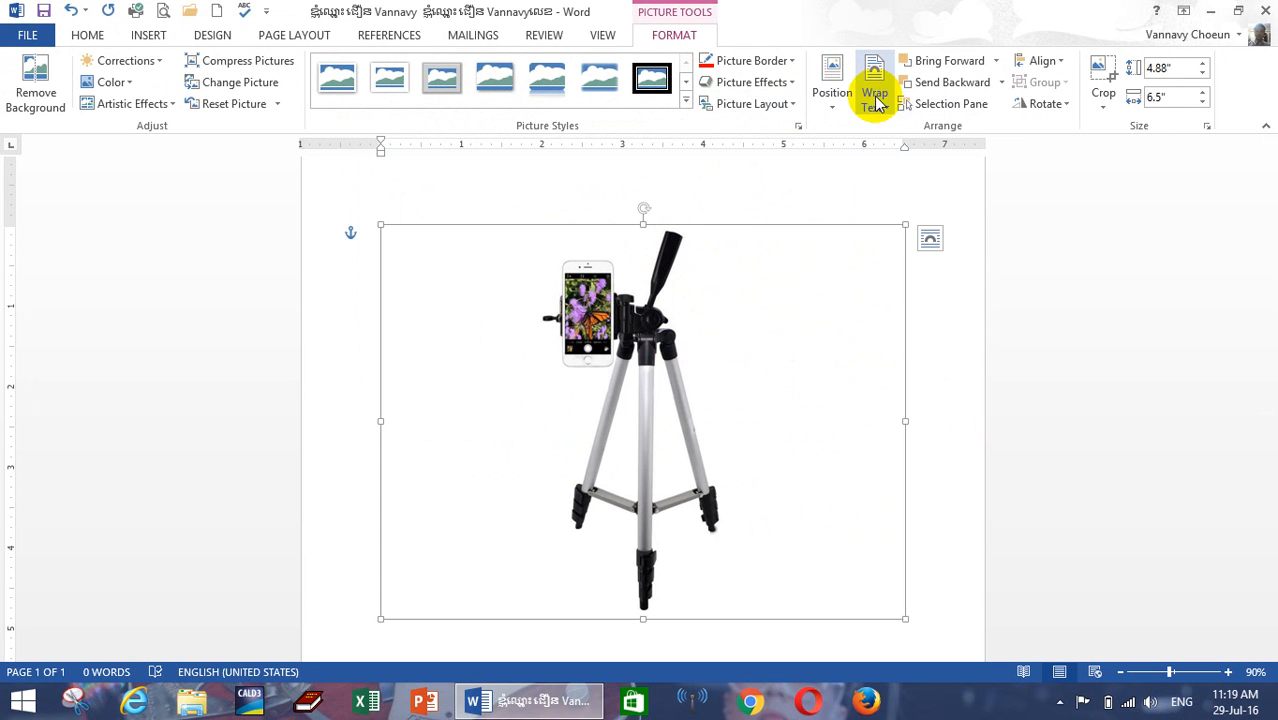
pyautogui.scroll(-2, 842, 428)
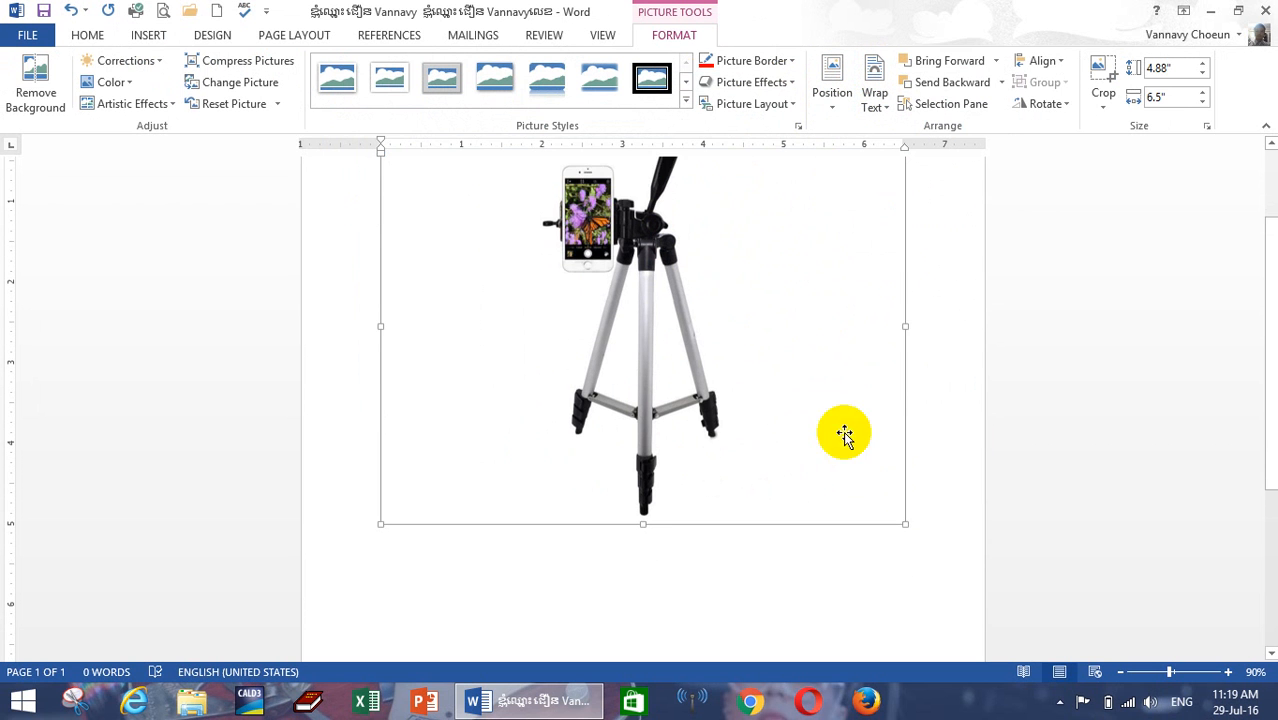
pyautogui.moveTo(903, 513); pyautogui.dragTo(508, 277)
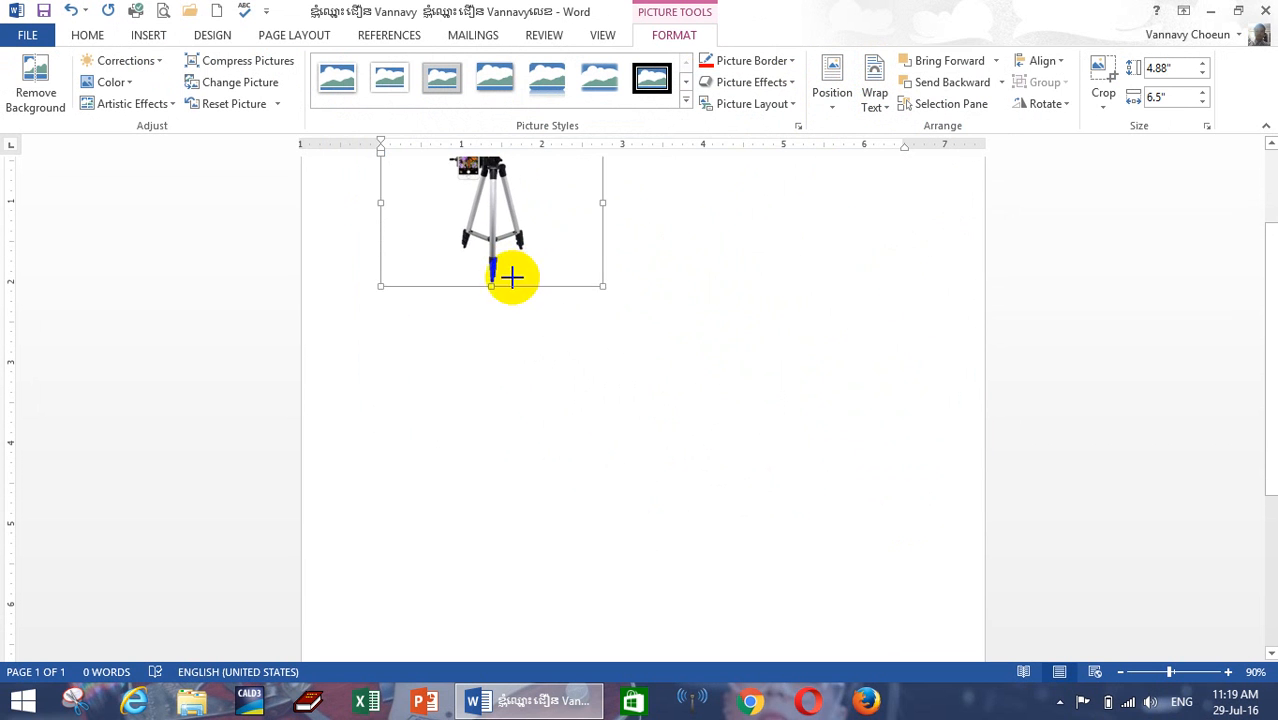
# Step: Enter three lines of filler text starting with Afdakjjhjlkaadfdafadssgd, and move the tripod picture to the right, clear of the text
pyautogui.click(725, 349)
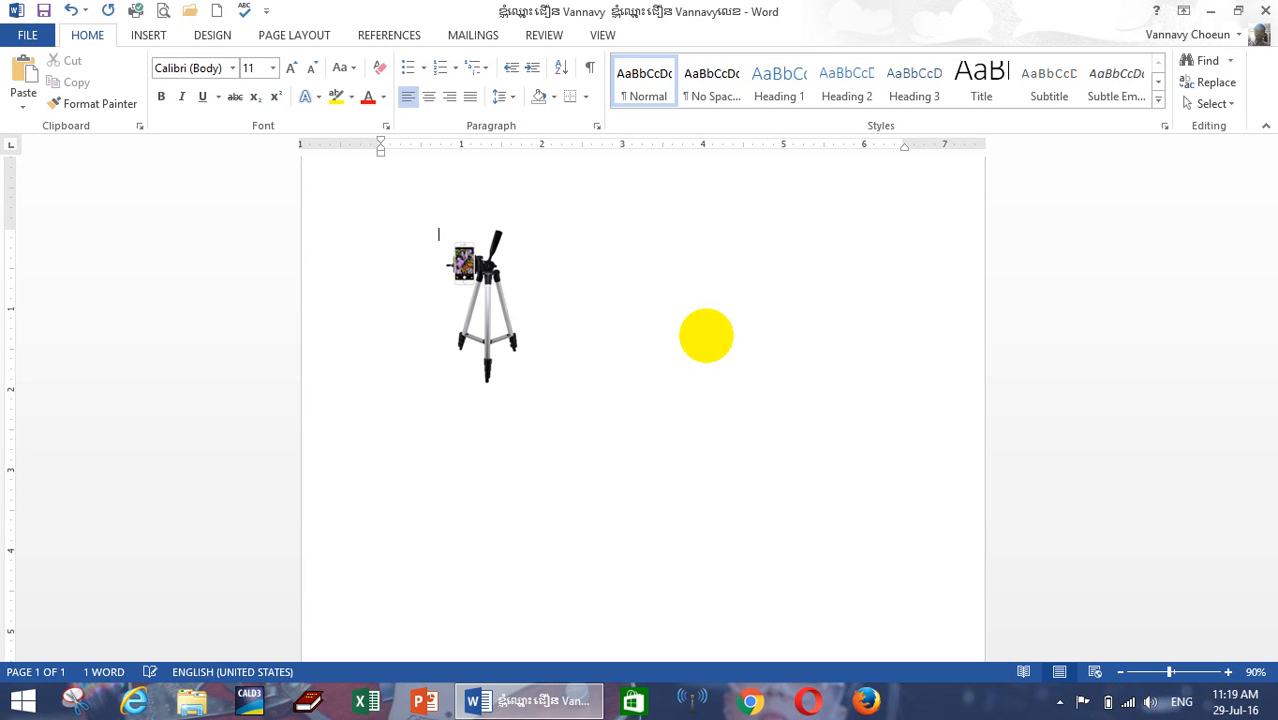
pyautogui.moveTo(702, 333); pyautogui.dragTo(644, 297)
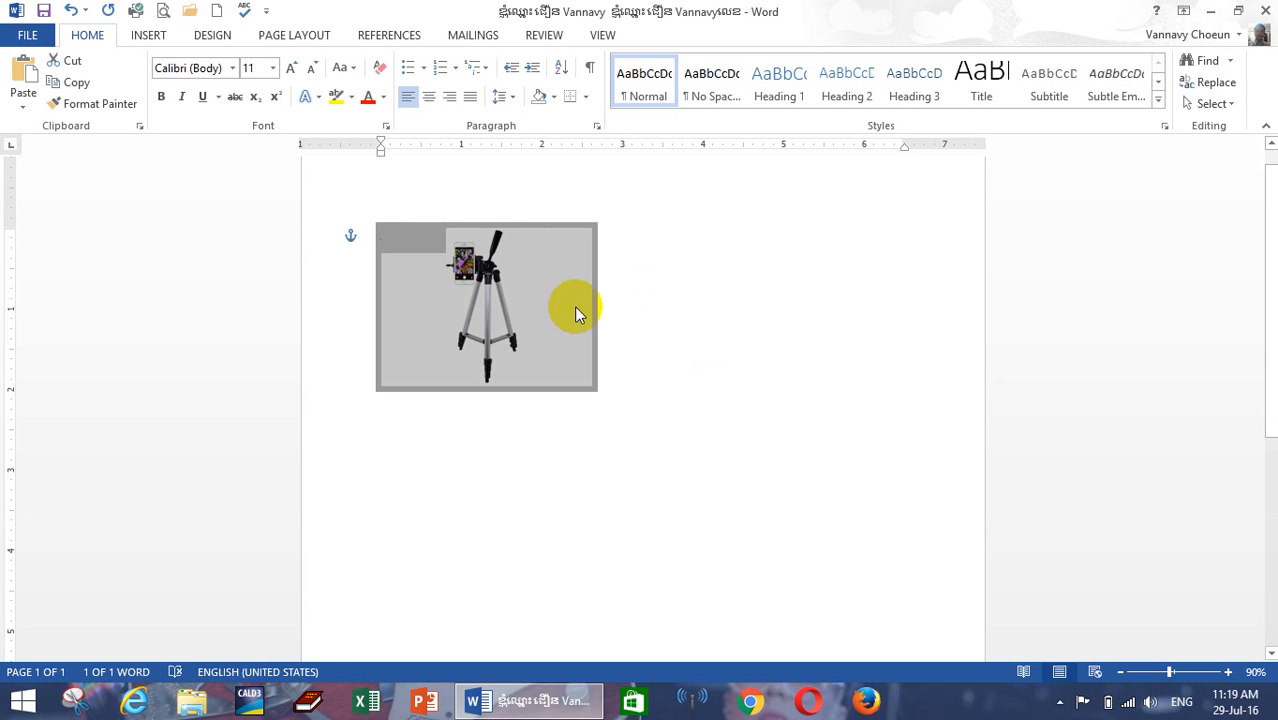
pyautogui.click(495, 298)
pyautogui.moveTo(460, 305); pyautogui.dragTo(608, 280)
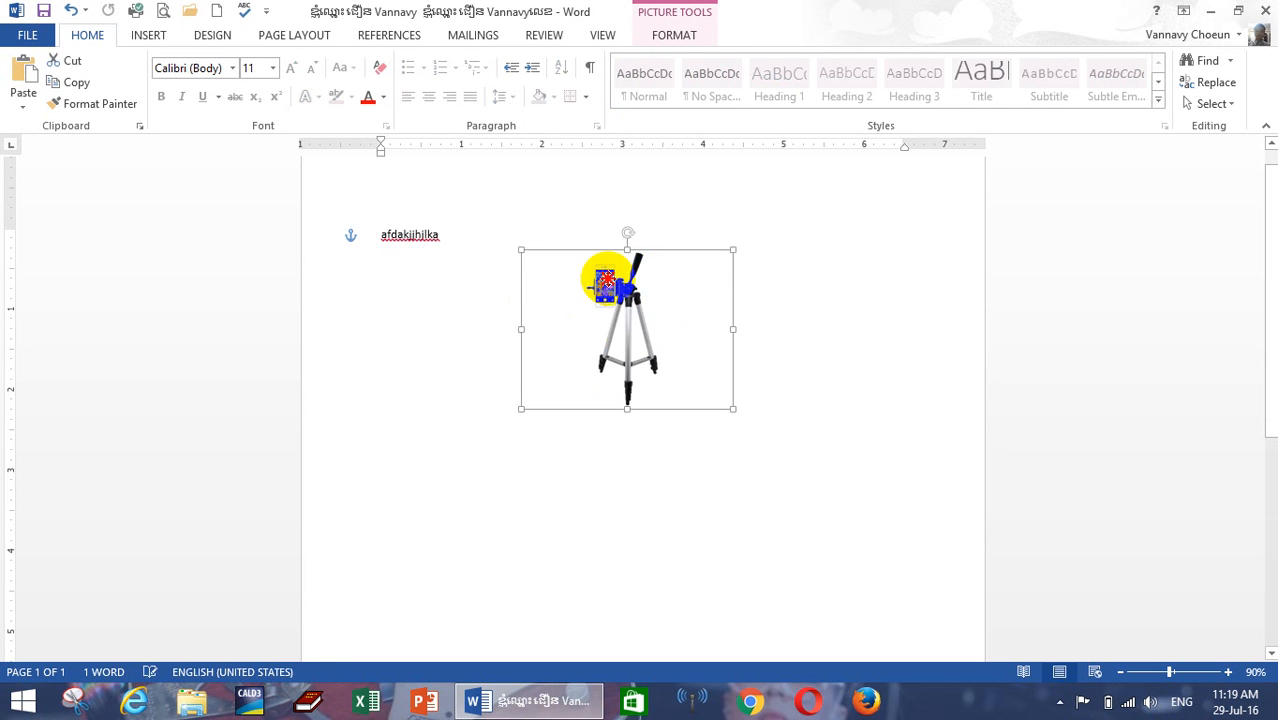
pyautogui.click(494, 248)
pyautogui.write('adfdafadssgd')
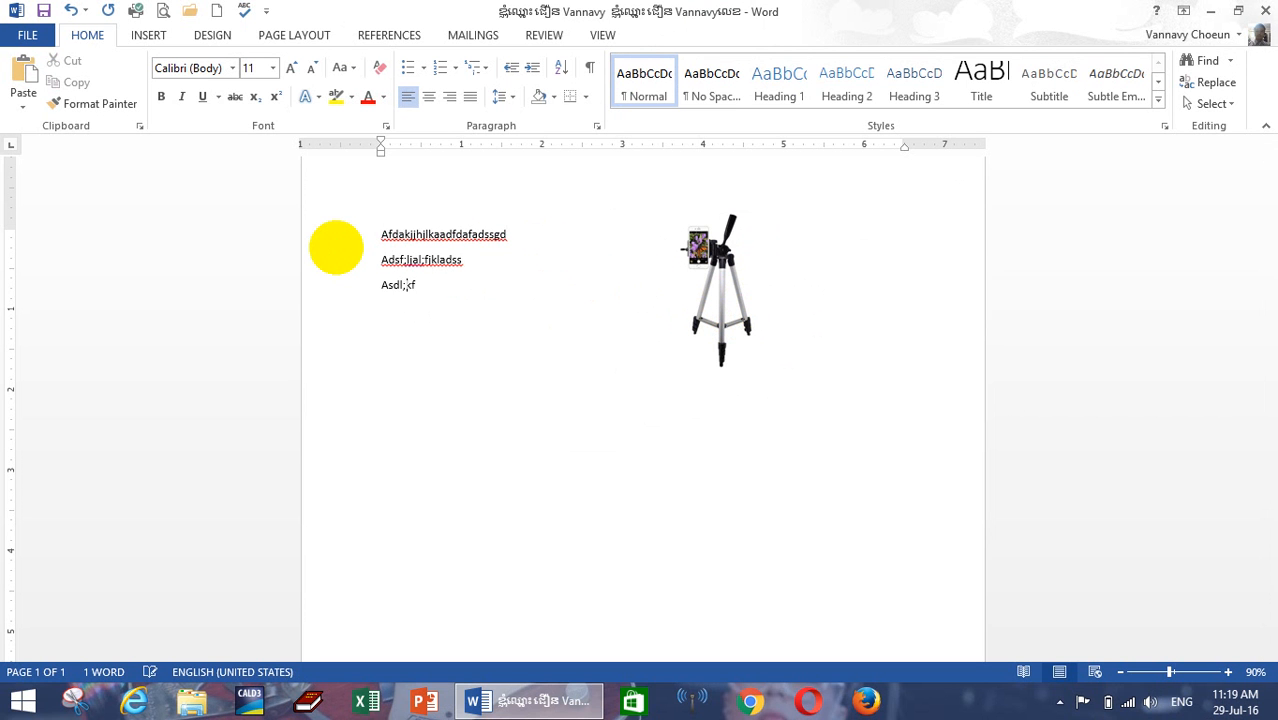
# Step: Preview the preset page positions for the tripod picture and review its text wrapping options without changing either
pyautogui.click(745, 263)
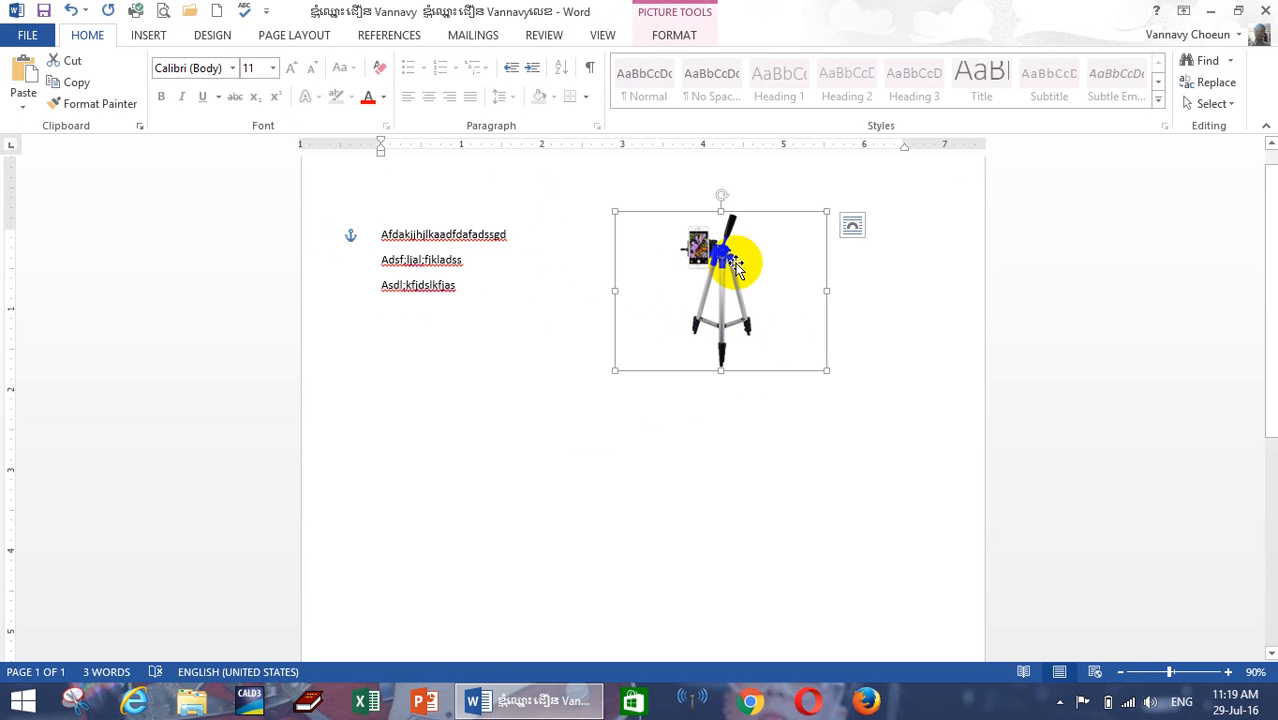
pyautogui.click(680, 36)
pyautogui.click(840, 90)
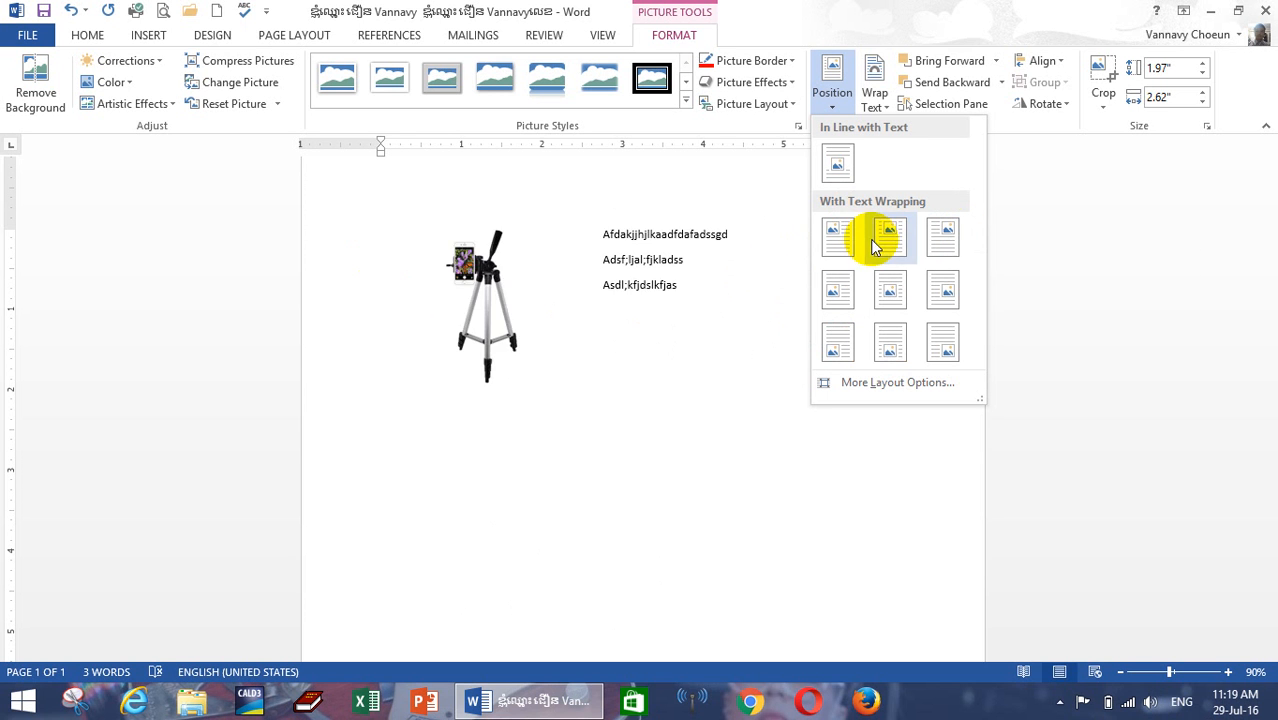
pyautogui.click(878, 98)
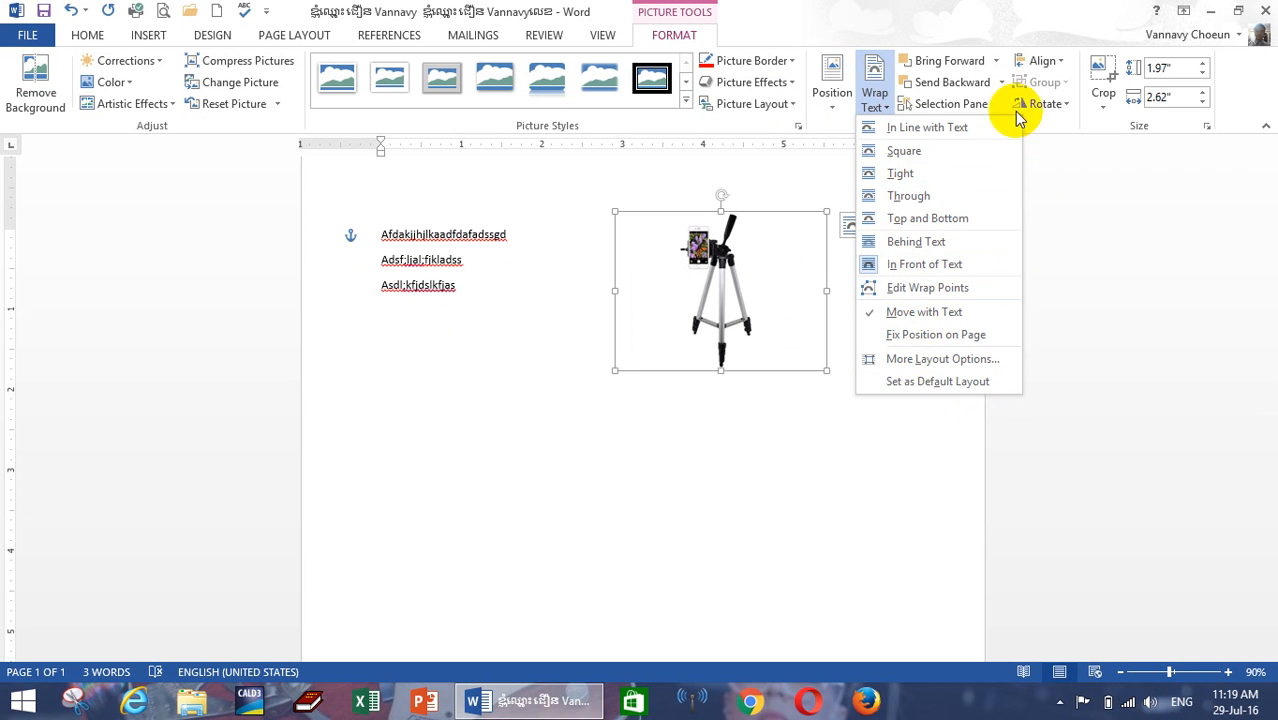
pyautogui.click(875, 88)
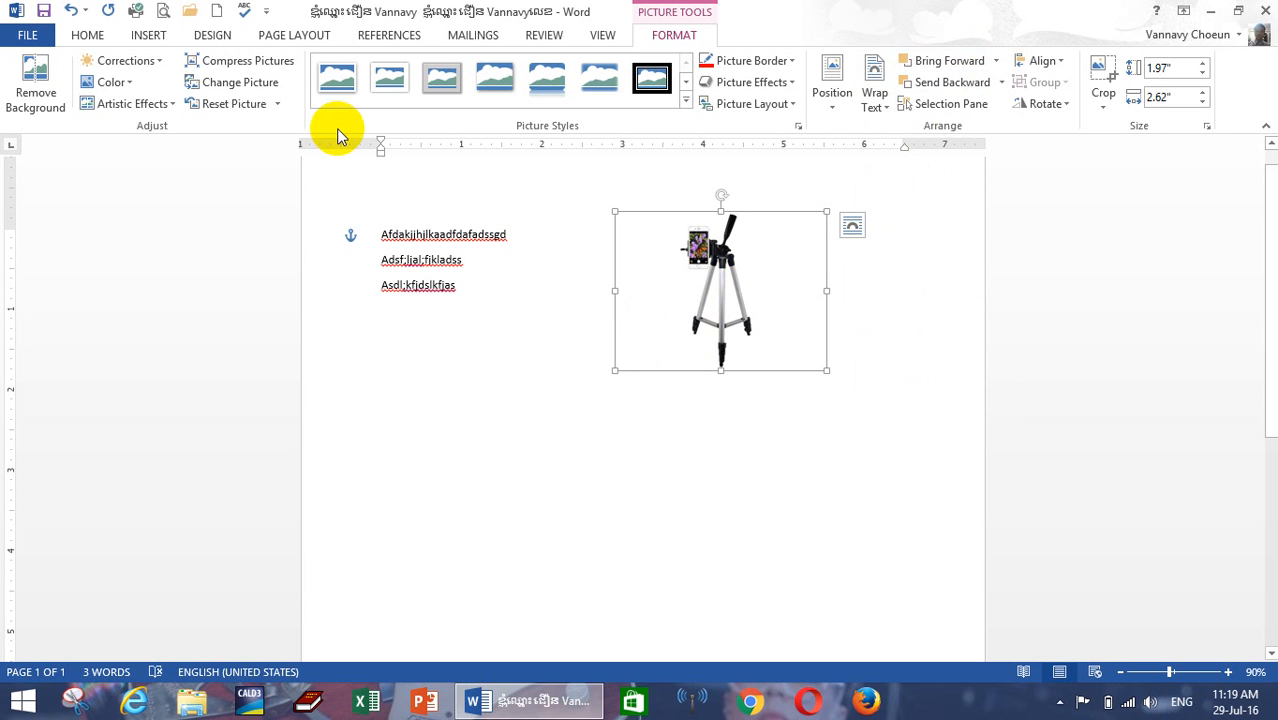
pyautogui.click(145, 40)
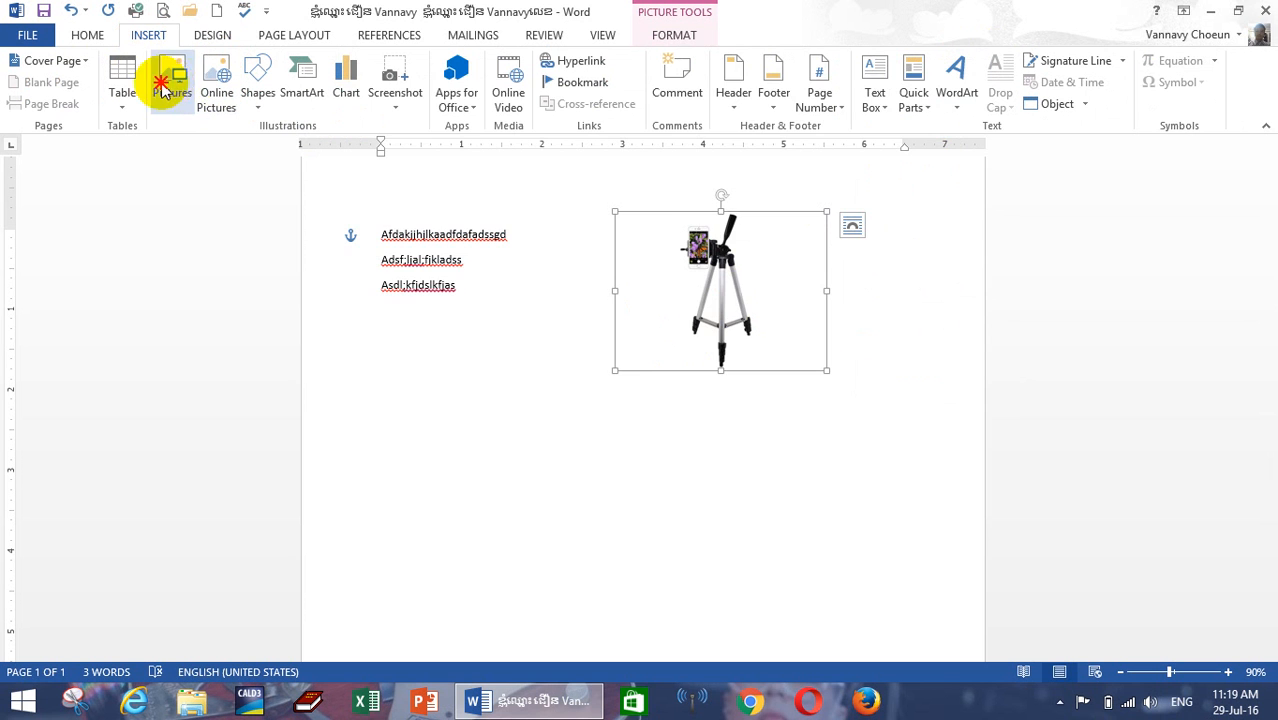
pyautogui.click(172, 88)
pyautogui.click(780, 350)
pyautogui.scroll(-5, 852, 310)
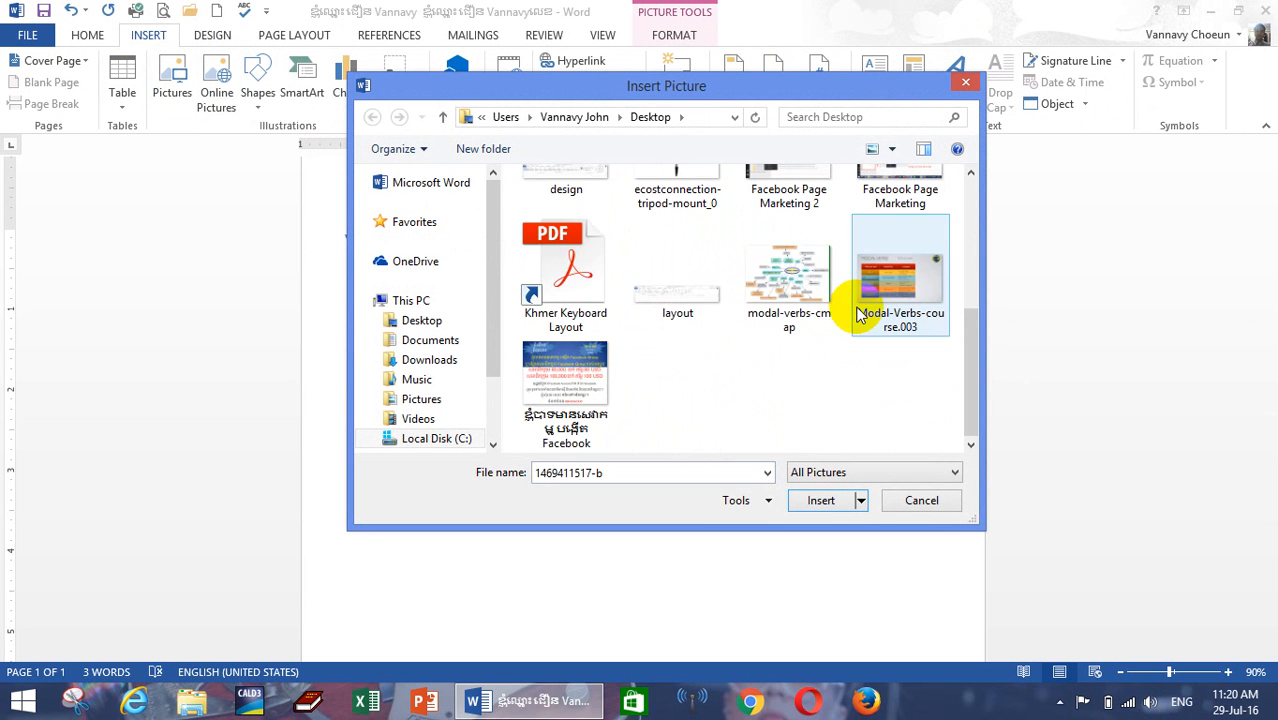
pyautogui.scroll(1, 777, 316)
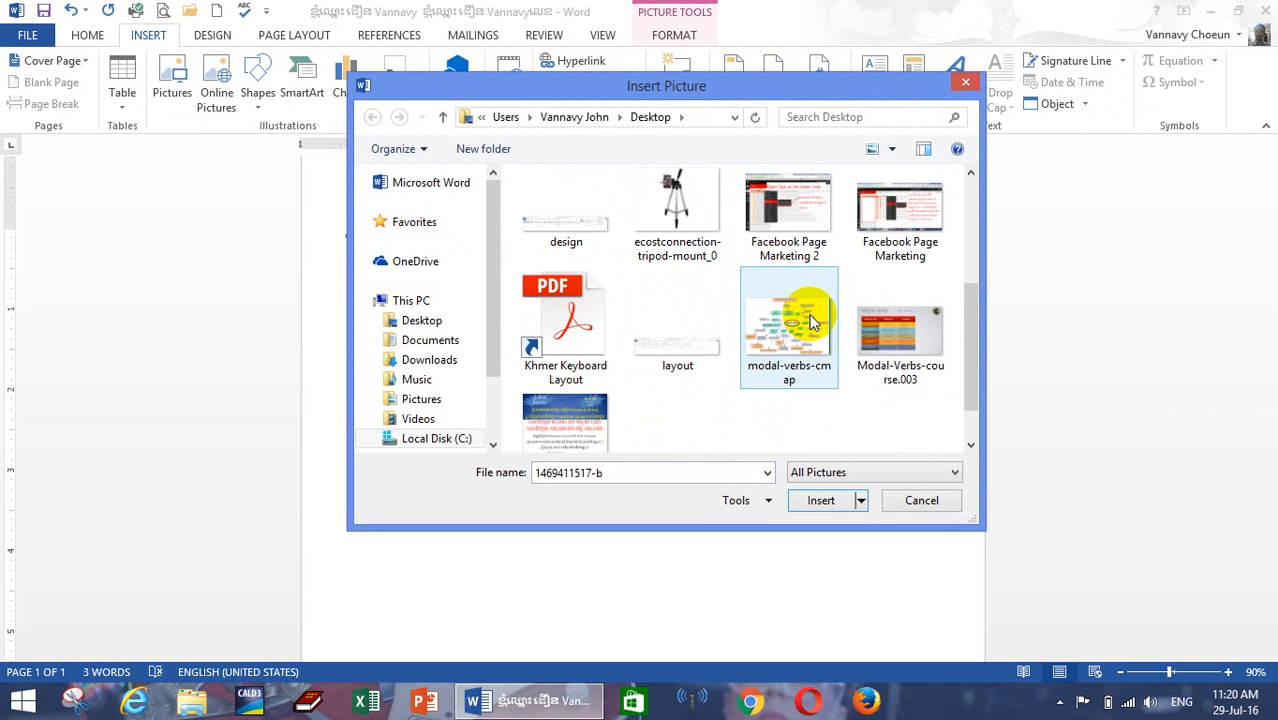
pyautogui.scroll(3, 686, 317)
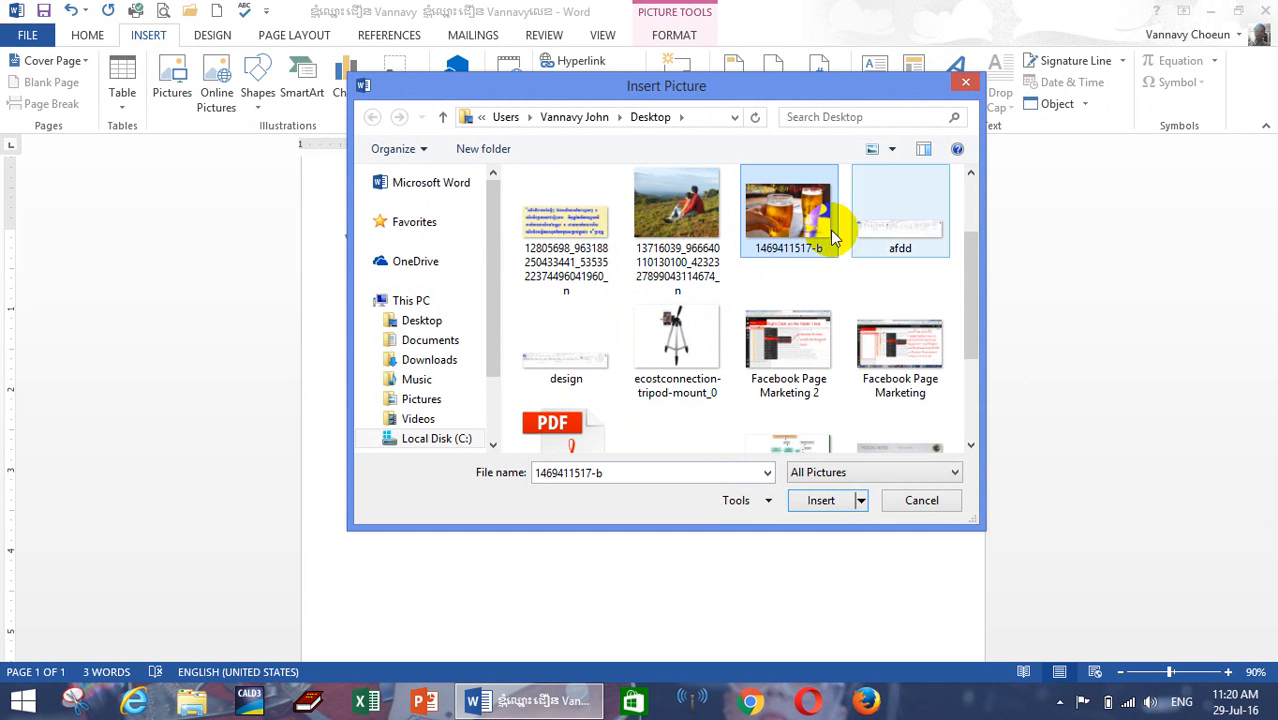
pyautogui.click(821, 500)
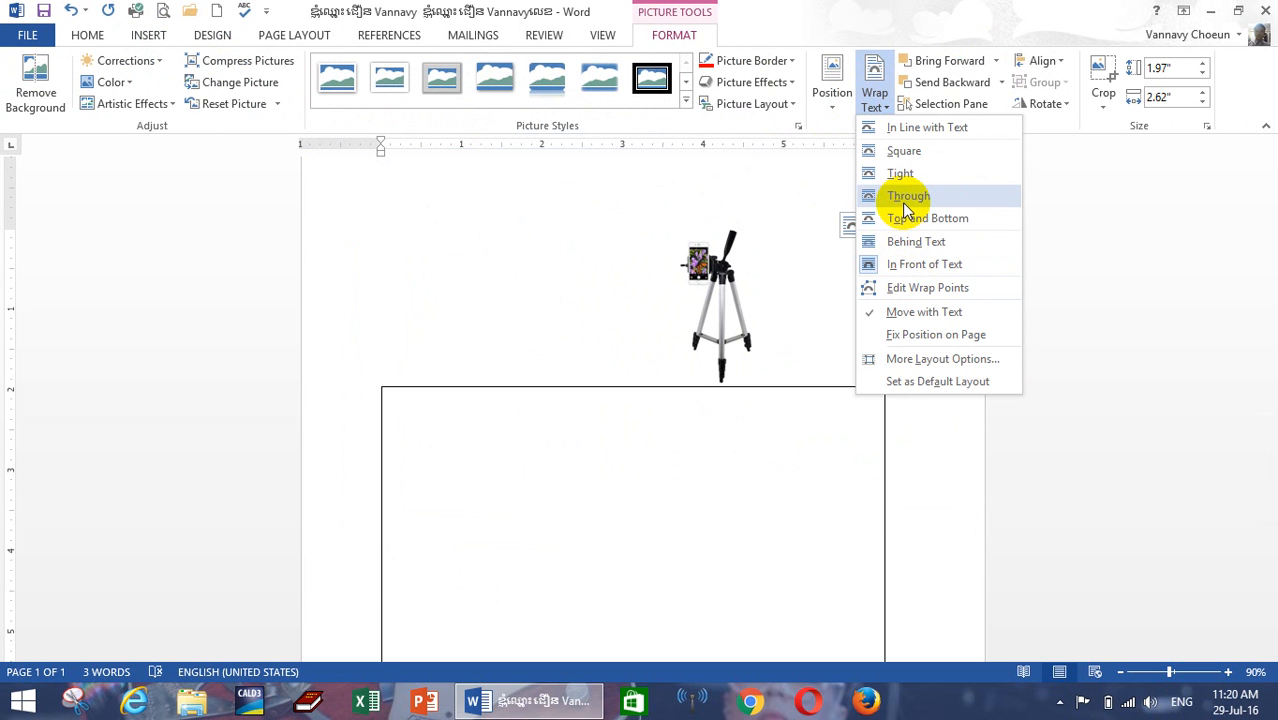
# Step: Set the text wrapping of both the tripod picture and the beer glasses picture to In Front of Text
pyautogui.click(919, 264)
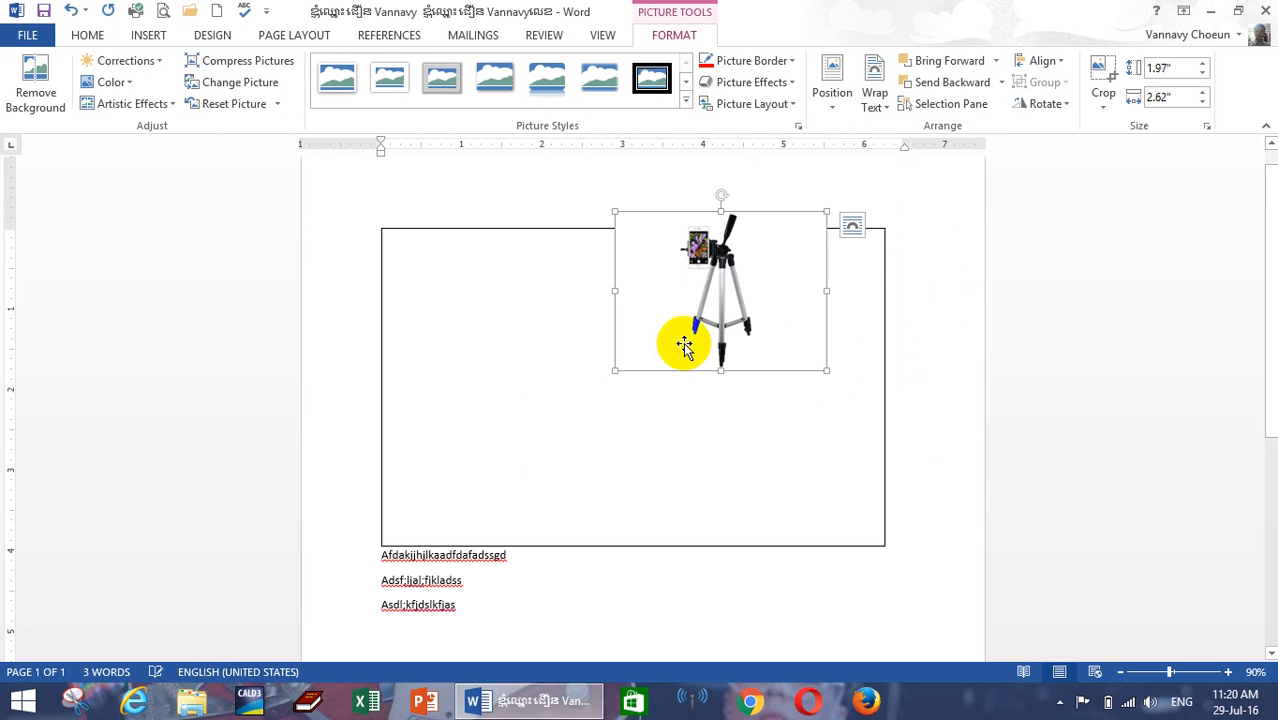
pyautogui.click(429, 300)
pyautogui.click(875, 95)
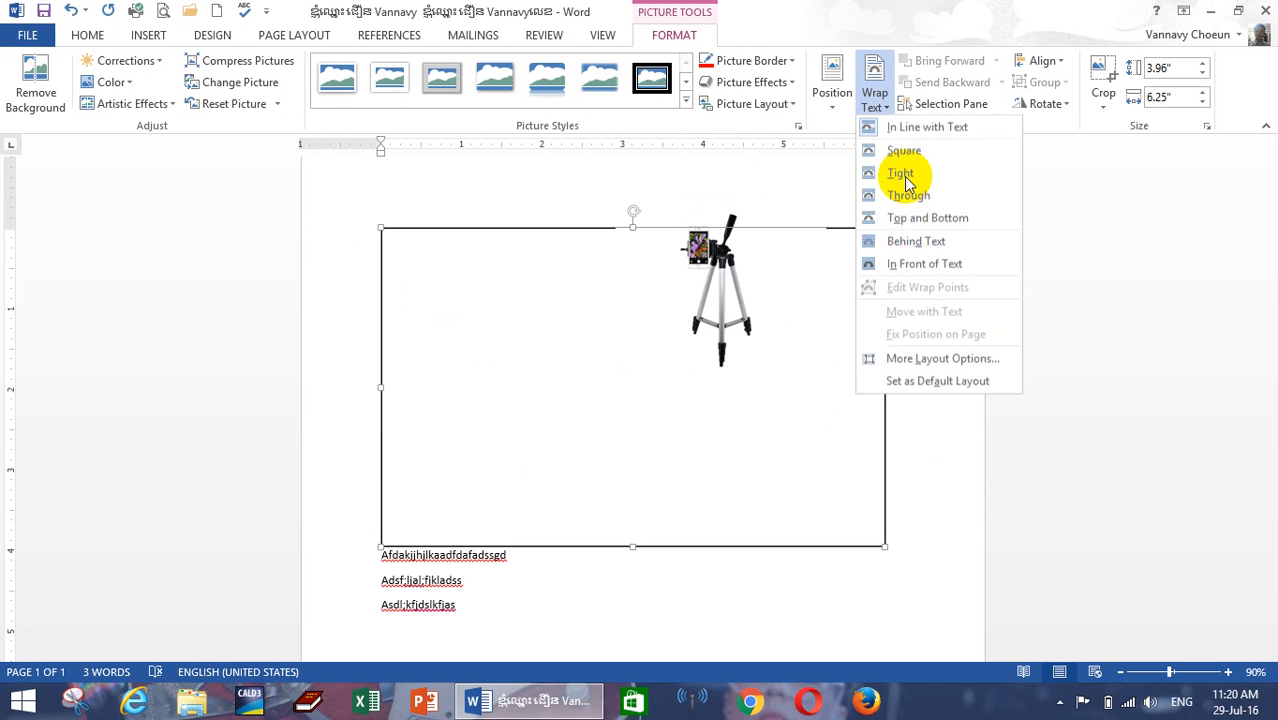
pyautogui.click(910, 260)
# Step: Shrink the beer glasses picture to about 1.8" high by 2.85" wide and move it over the lower part of the tripod picture
pyautogui.moveTo(671, 350); pyautogui.dragTo(822, 511)
pyautogui.scroll(-3, 857, 485)
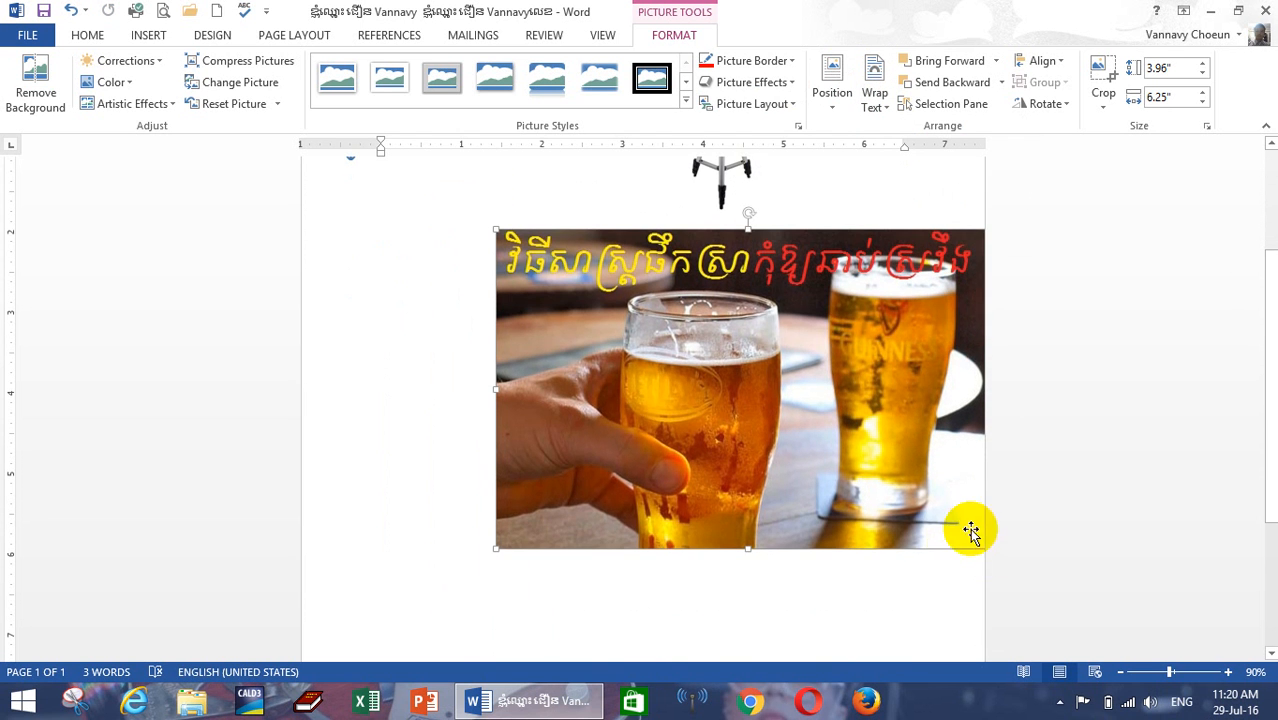
pyautogui.moveTo(944, 528); pyautogui.dragTo(554, 370)
pyautogui.moveTo(431, 282); pyautogui.dragTo(538, 344)
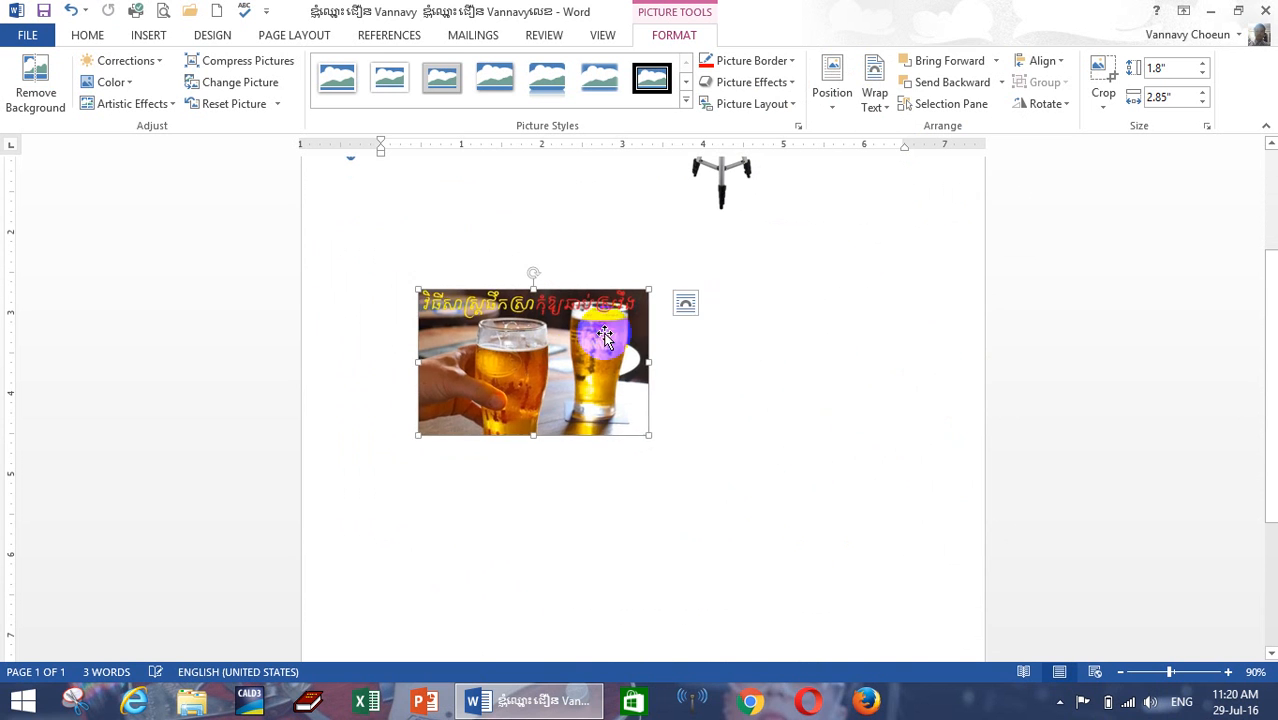
pyautogui.scroll(1, 705, 356)
pyautogui.moveTo(582, 424); pyautogui.dragTo(776, 316)
pyautogui.scroll(1, 795, 400)
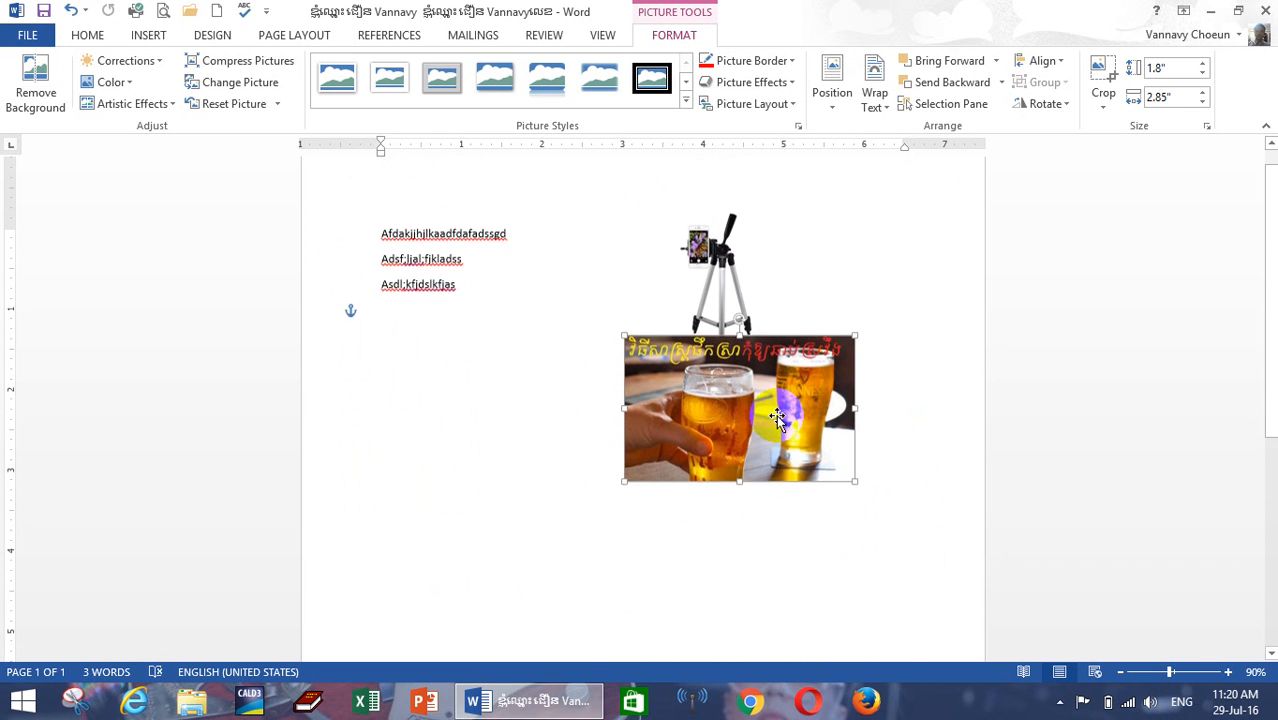
pyautogui.moveTo(767, 379); pyautogui.dragTo(757, 325)
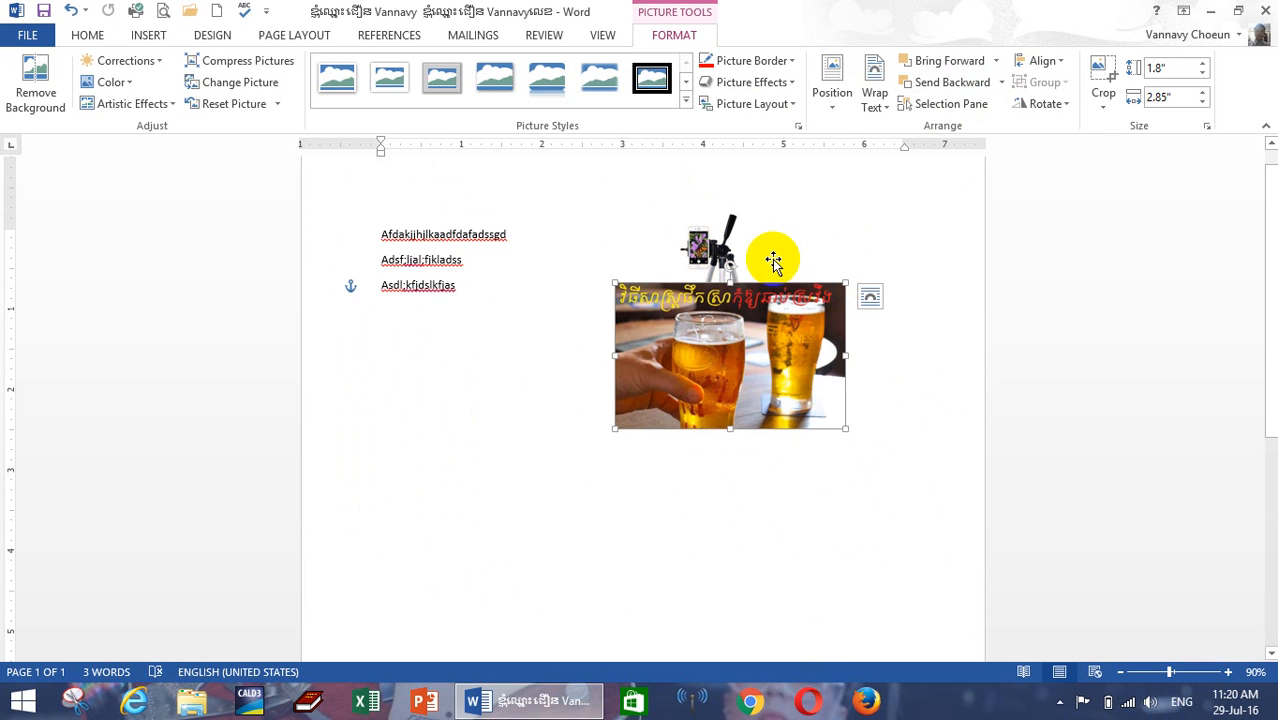
# Step: Send the beer glasses picture behind the tripod picture, and reverse the order by sending the tripod picture backward
pyautogui.click(940, 82)
pyautogui.moveTo(826, 372)
pyautogui.mouseDown()
pyautogui.moveTo(847, 351)
pyautogui.moveTo(836, 288)
pyautogui.moveTo(829, 400)
pyautogui.moveTo(833, 365)
pyautogui.mouseUp()
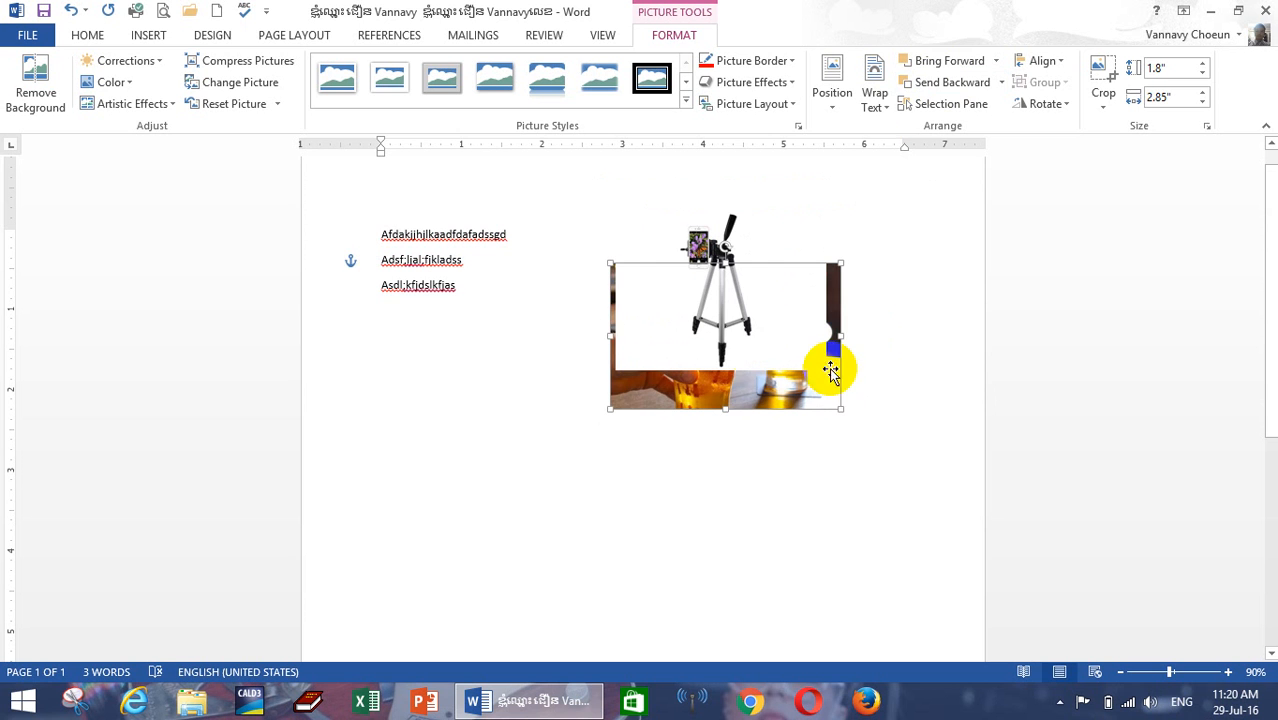
pyautogui.click(719, 331)
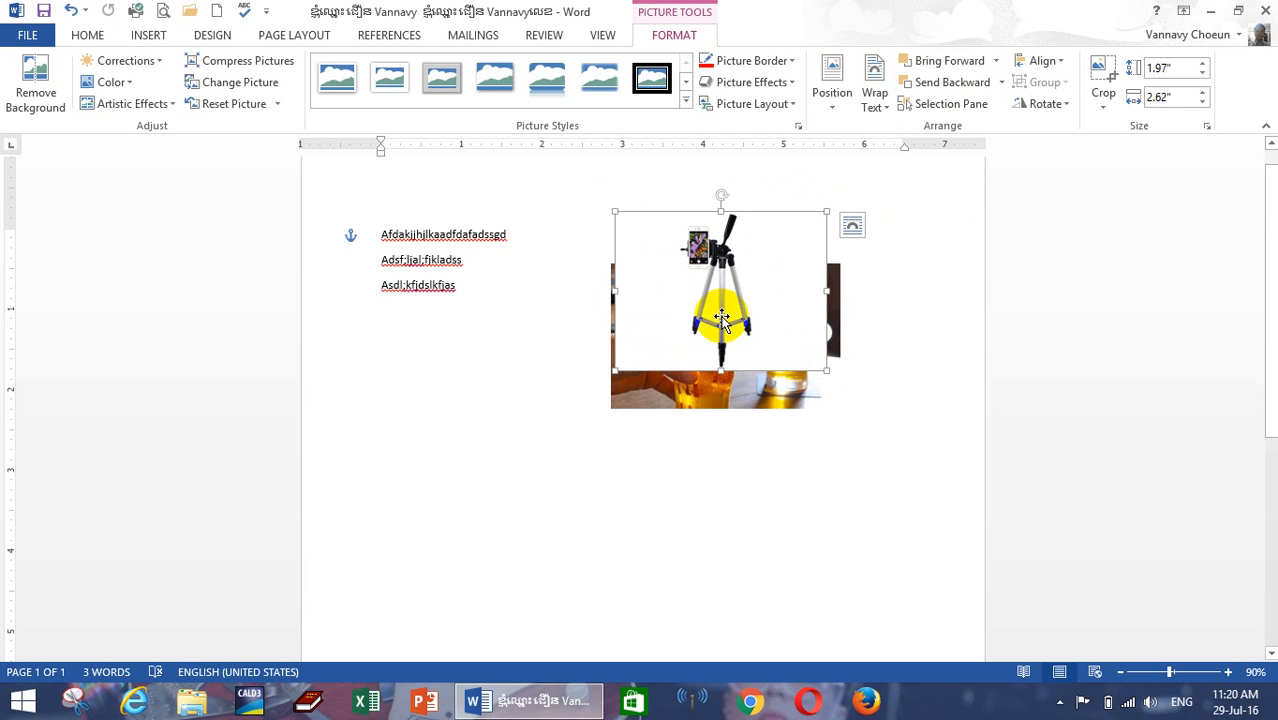
pyautogui.click(948, 82)
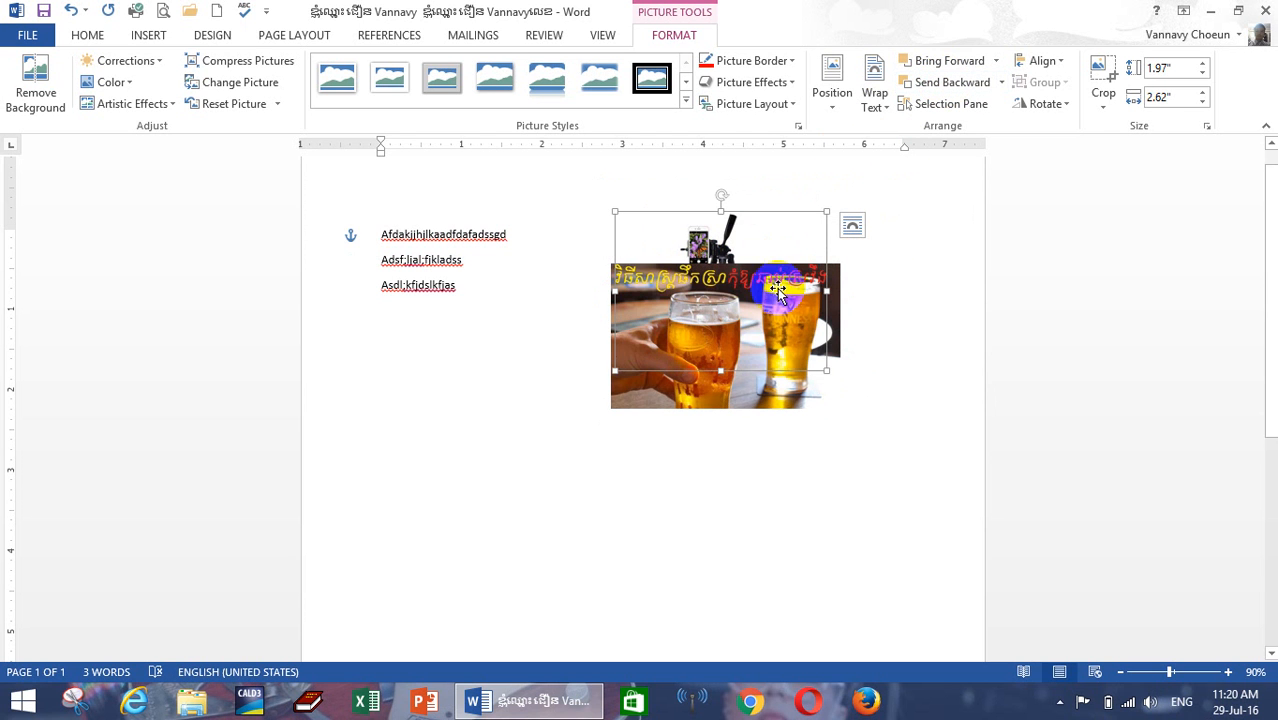
pyautogui.moveTo(758, 299)
pyautogui.mouseDown()
pyautogui.moveTo(757, 330)
pyautogui.moveTo(757, 315)
pyautogui.mouseUp()
# Step: Bring the tripod picture forward and move the two pictures below the text, with the tripod overlapping the beer picture's right part
pyautogui.click(714, 221)
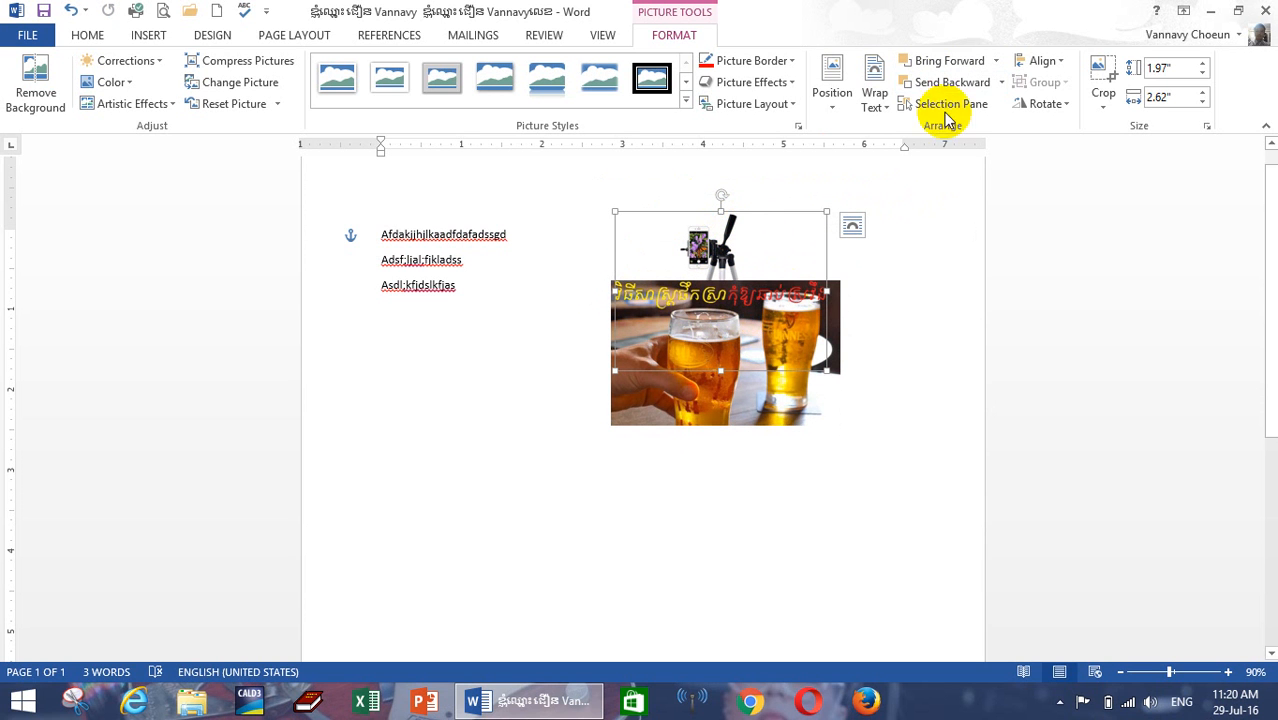
pyautogui.click(930, 63)
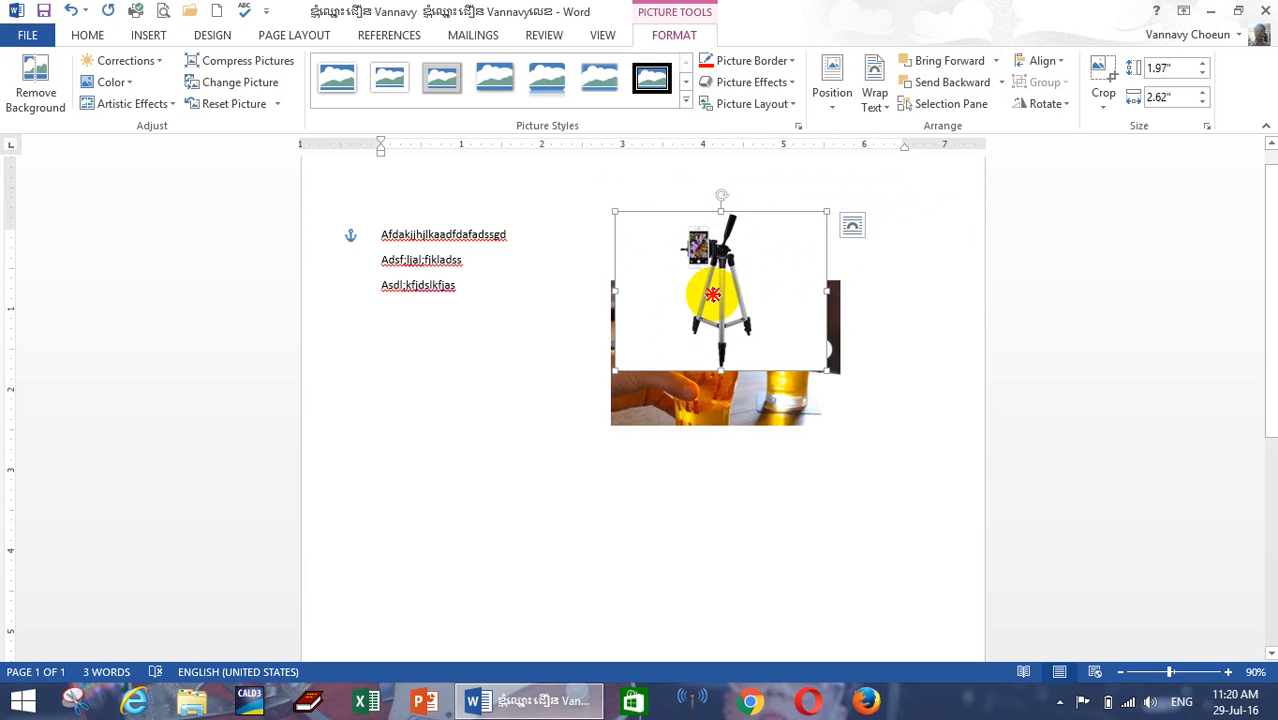
pyautogui.moveTo(700, 270); pyautogui.dragTo(635, 394)
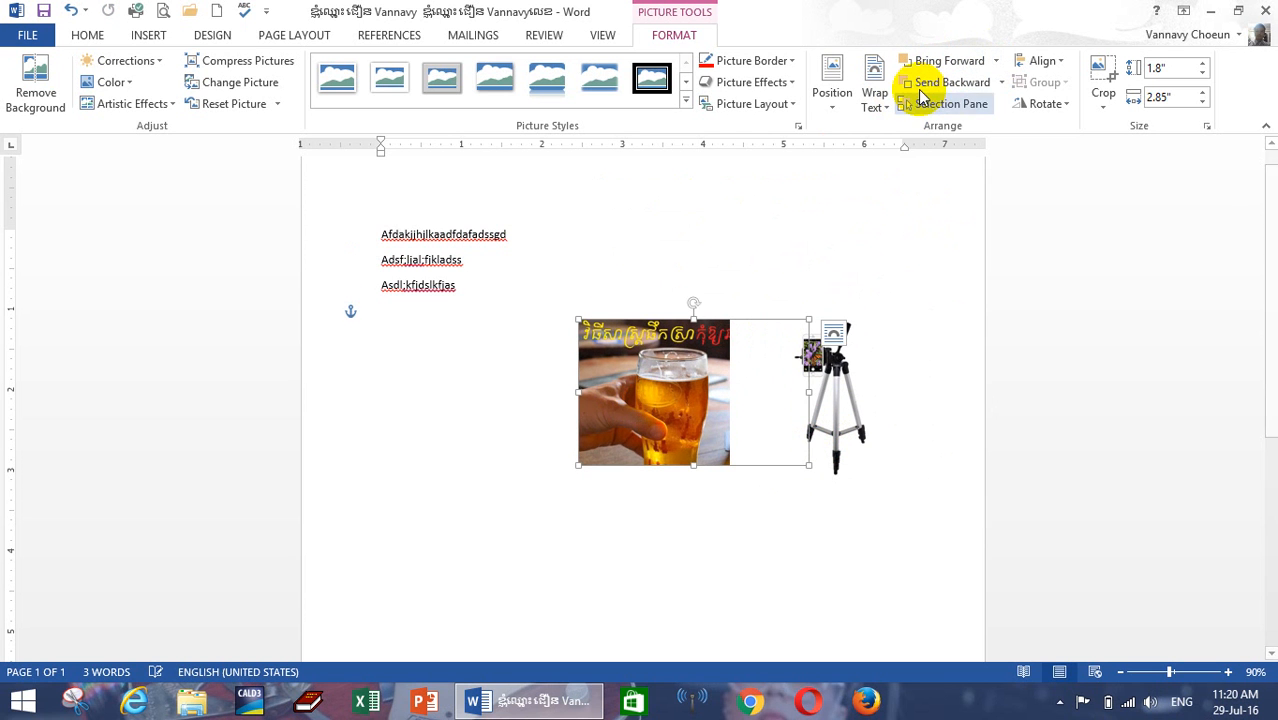
# Step: Send the tripod picture behind the beer glasses picture and move it up so its lower part overlaps the beer picture's top
pyautogui.click(822, 385)
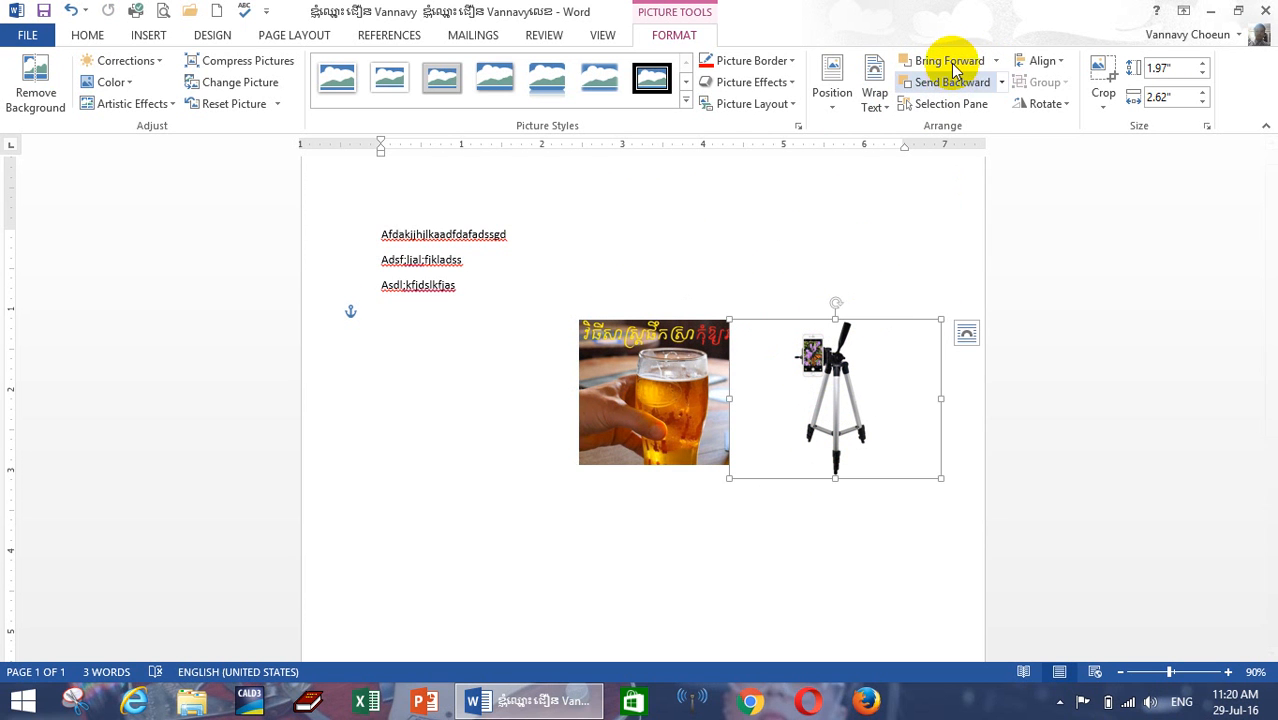
pyautogui.click(945, 82)
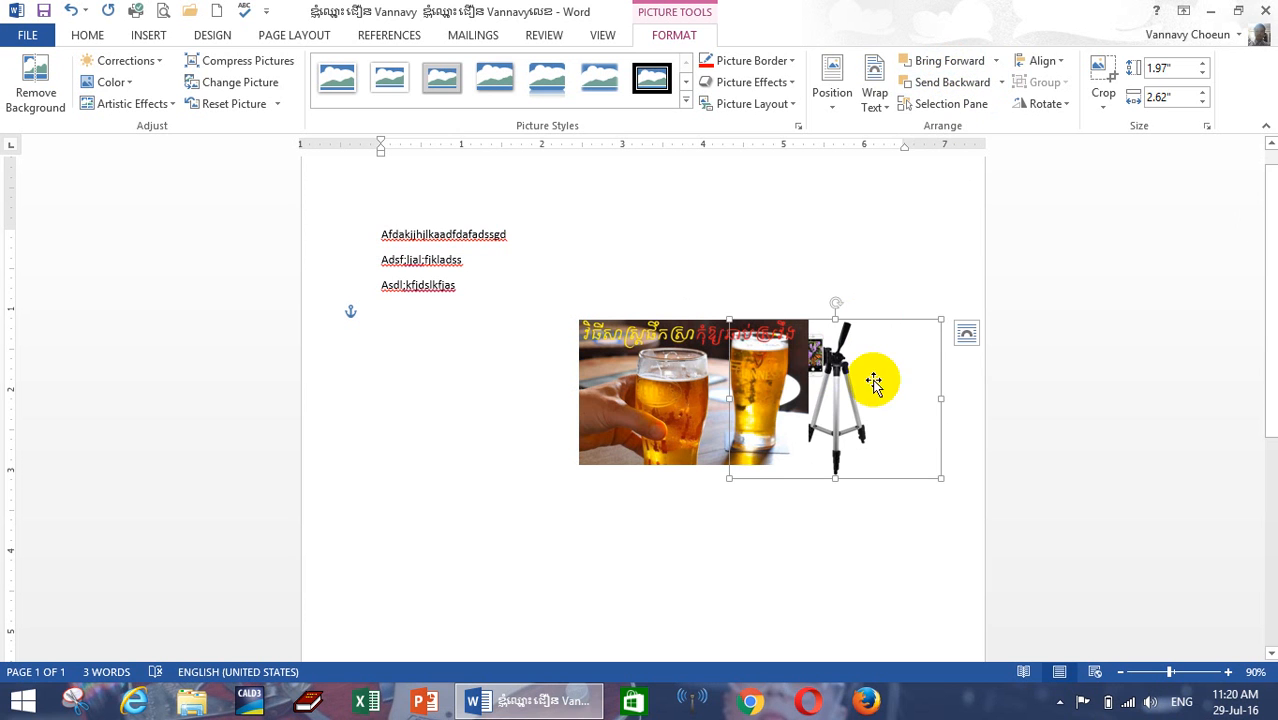
pyautogui.moveTo(876, 380); pyautogui.dragTo(759, 288)
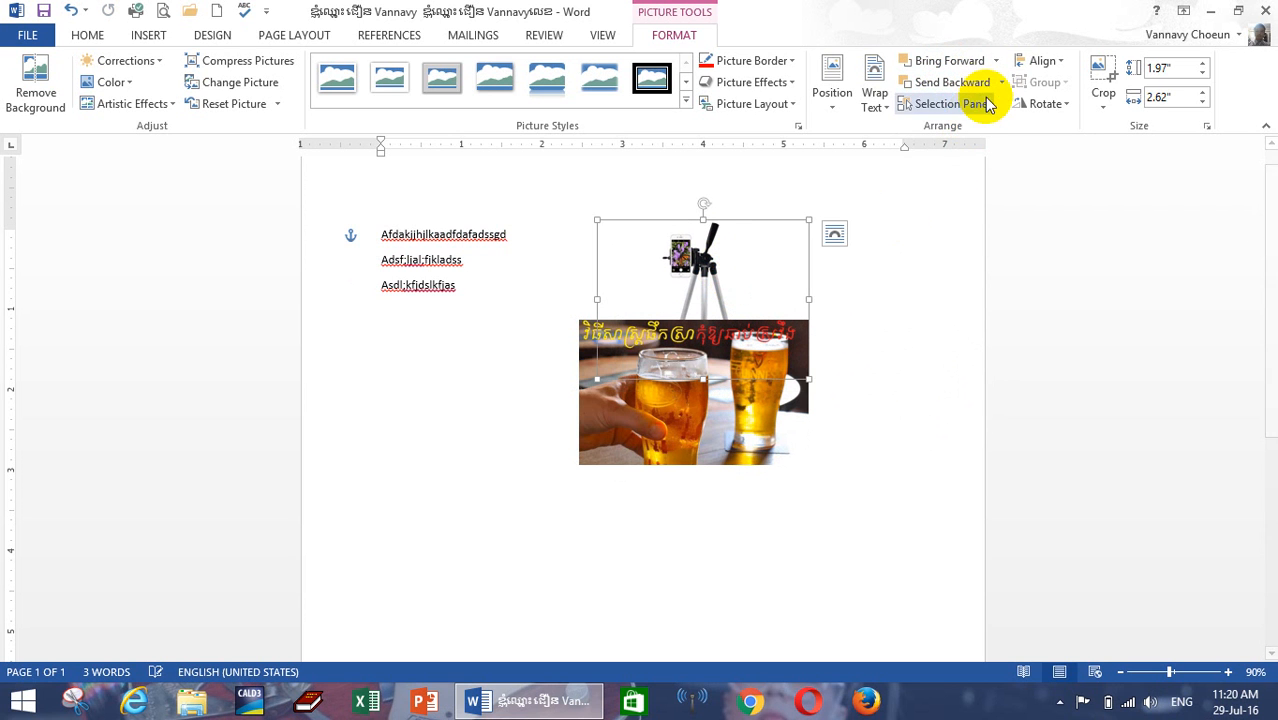
# Step: Enlarge the beer glasses picture to about 3.51" high by 5.54" wide and place it just below the tripod
pyautogui.click(690, 408)
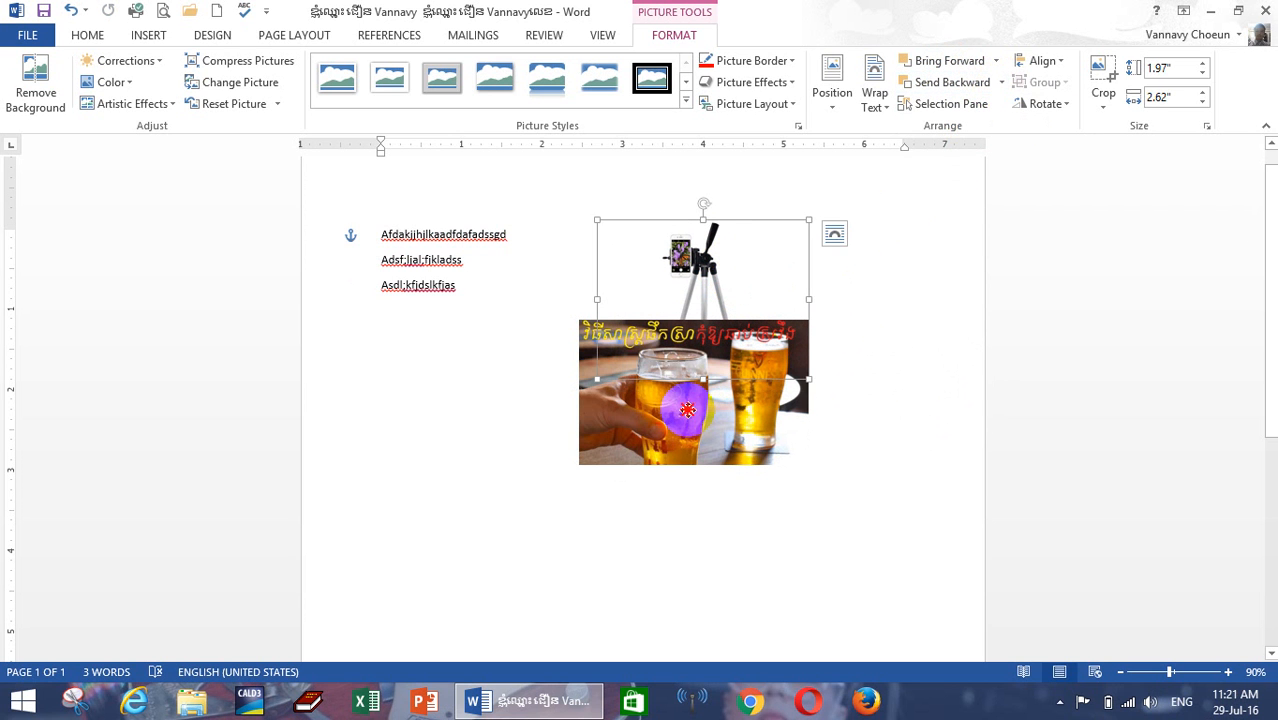
pyautogui.click(690, 283)
pyautogui.moveTo(713, 444); pyautogui.dragTo(828, 619)
pyautogui.scroll(-3, 770, 456)
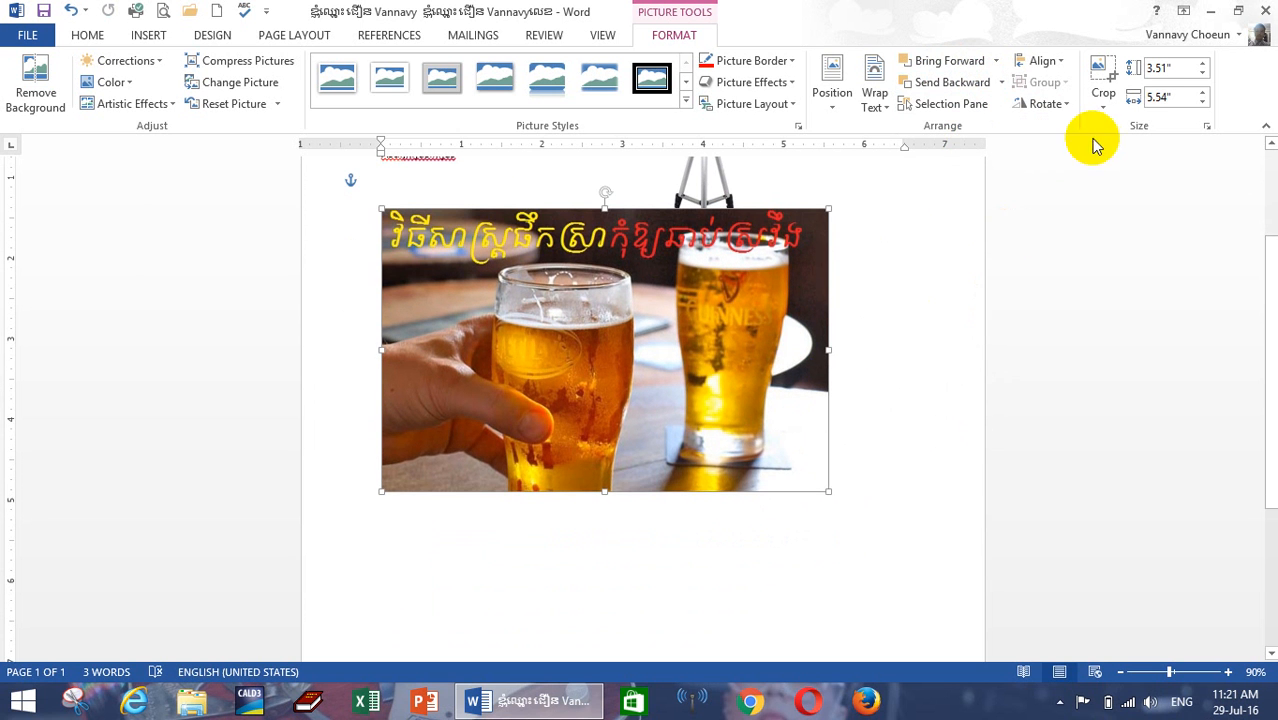
pyautogui.moveTo(722, 343); pyautogui.dragTo(736, 367)
# Step: Align the beer glasses picture to the left margin and to the bottom margin
pyautogui.click(1058, 68)
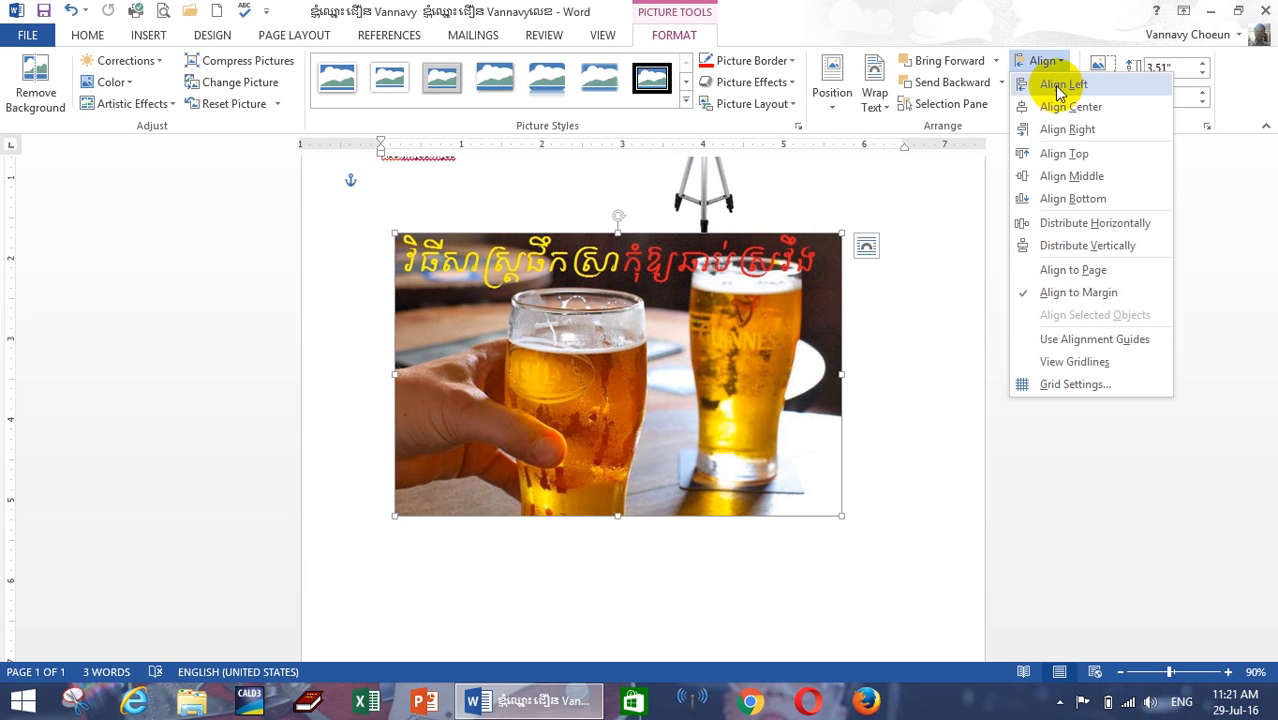
pyautogui.click(1050, 86)
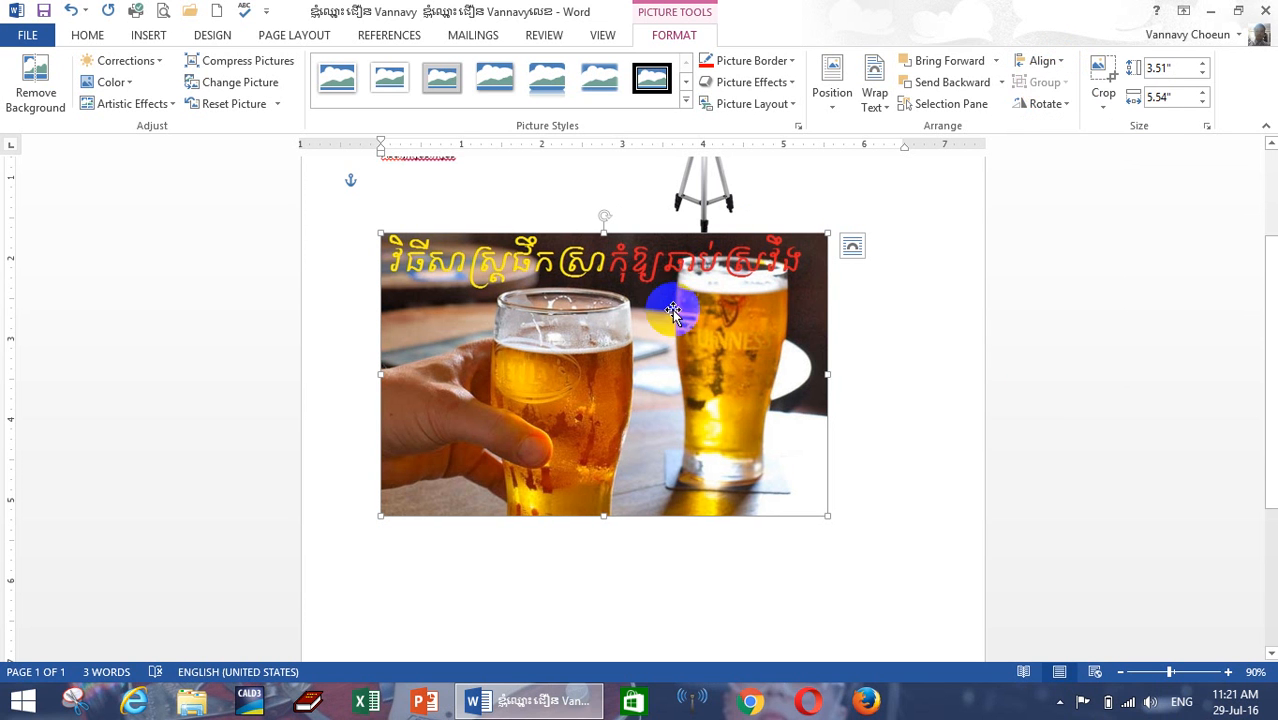
pyautogui.click(1045, 60)
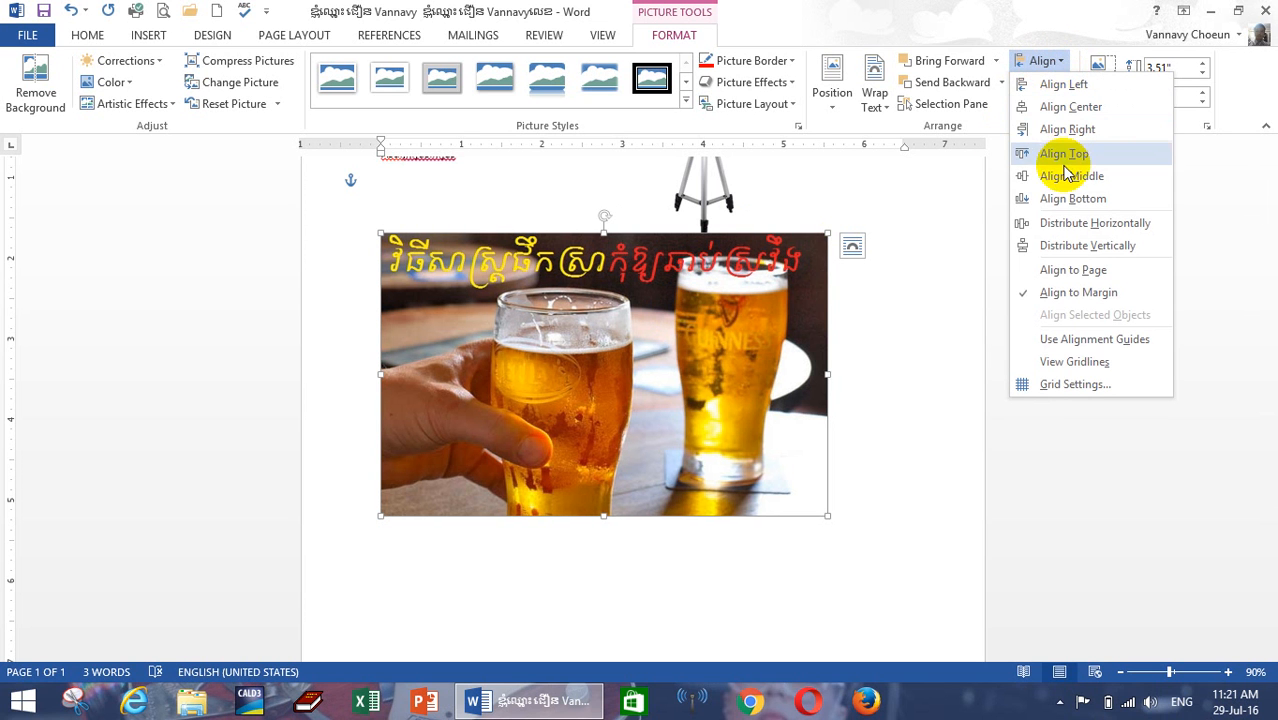
pyautogui.click(1065, 200)
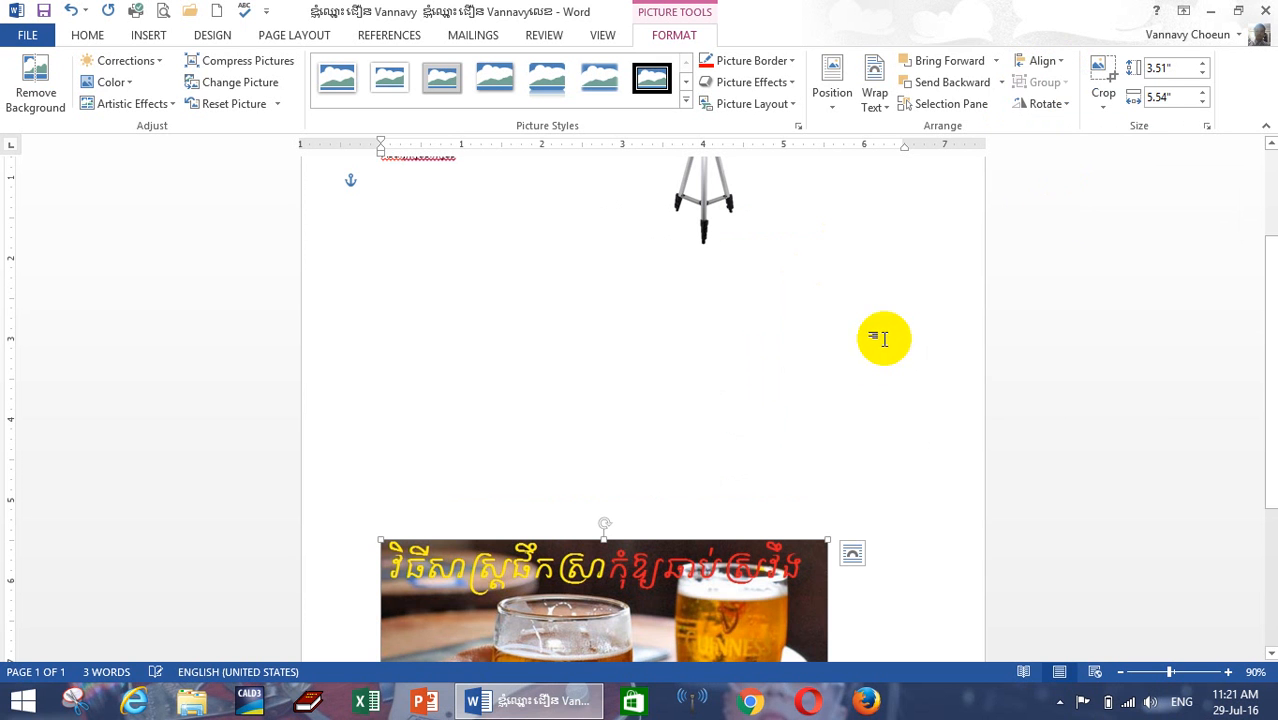
# Step: Align the beer glasses picture to the center and move it back up below the tripod
pyautogui.click(1044, 61)
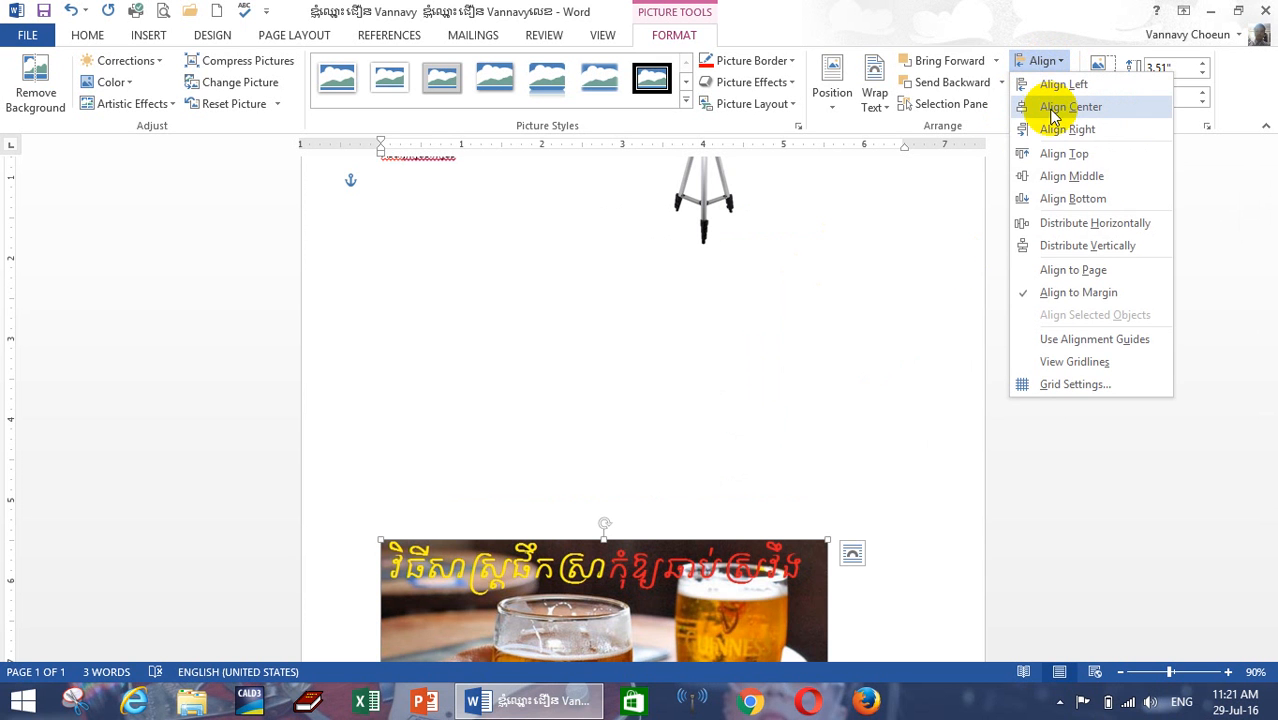
pyautogui.click(1051, 107)
pyautogui.moveTo(778, 457); pyautogui.dragTo(754, 289)
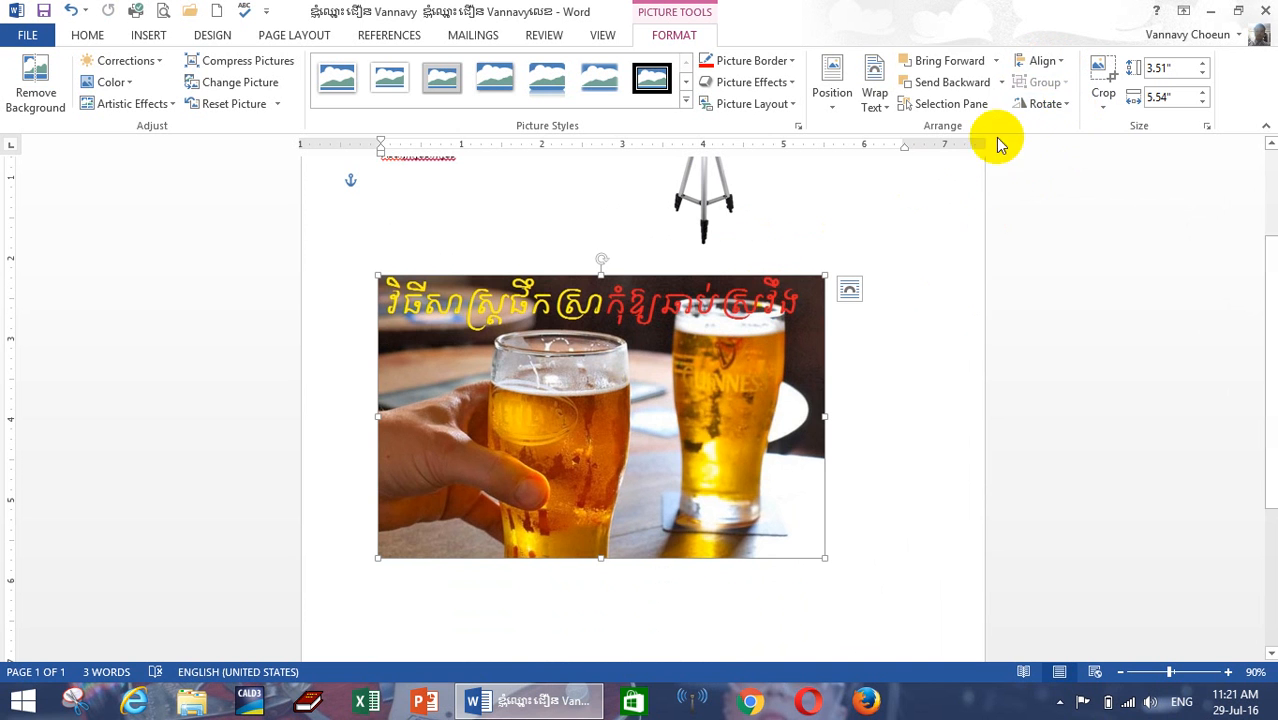
# Step: Review the rotate and flip options, try rotating the beer glasses picture freehand, and leave it upright below the tripod
pyautogui.click(1050, 103)
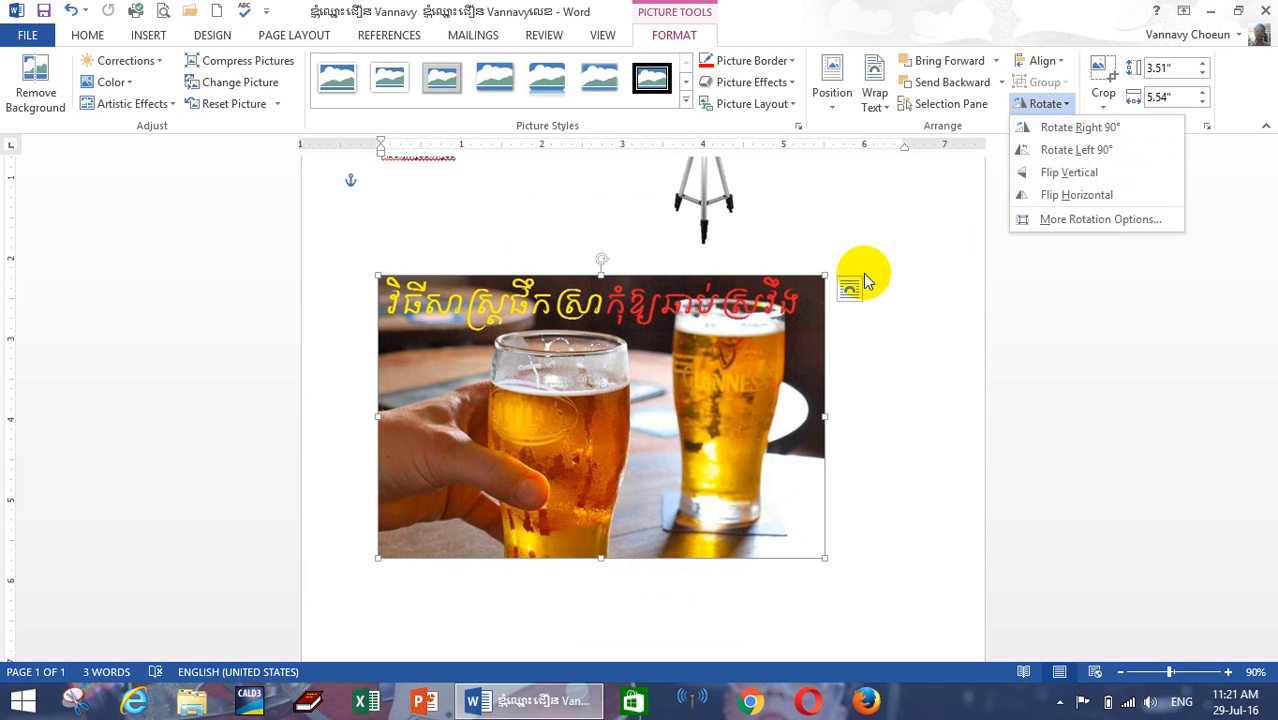
pyautogui.click(661, 373)
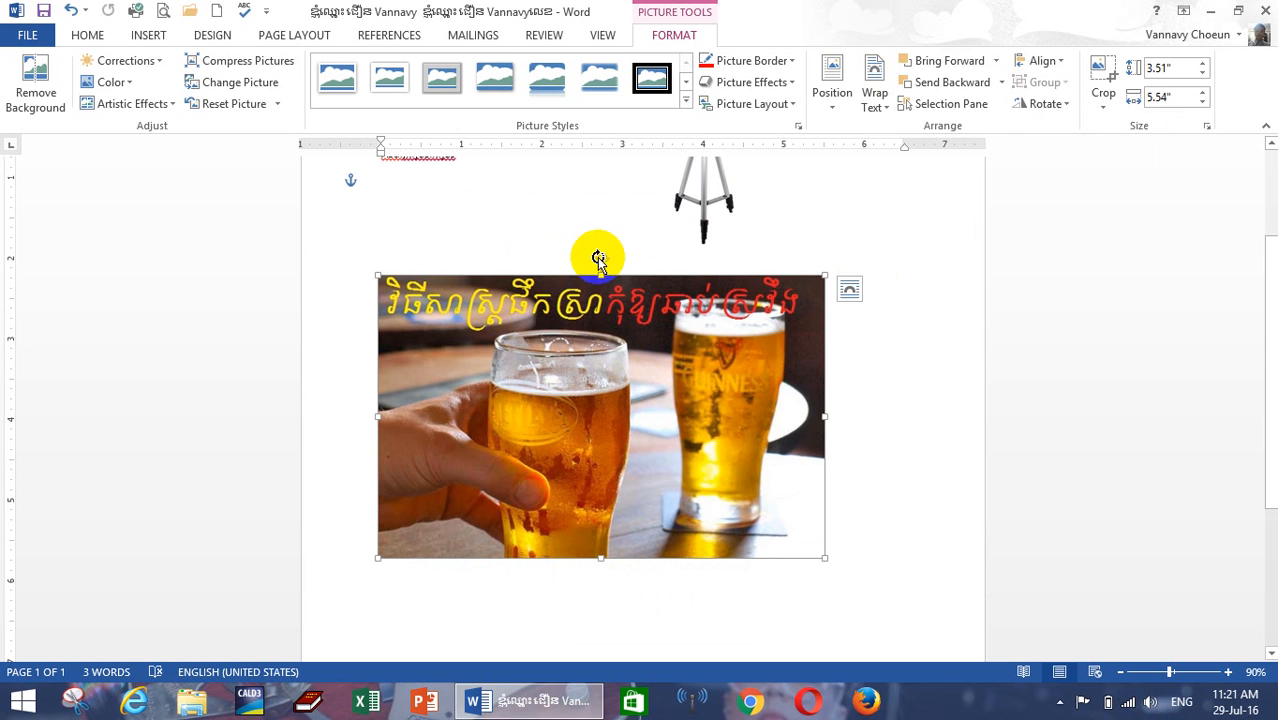
pyautogui.moveTo(597, 257)
pyautogui.mouseDown()
pyautogui.moveTo(639, 237)
pyautogui.moveTo(770, 277)
pyautogui.moveTo(808, 453)
pyautogui.moveTo(485, 514)
pyautogui.moveTo(465, 320)
pyautogui.moveTo(513, 290)
pyautogui.moveTo(568, 313)
pyautogui.moveTo(601, 258)
pyautogui.mouseUp()
pyautogui.click(636, 382)
pyautogui.moveTo(658, 360)
pyautogui.mouseDown()
pyautogui.moveTo(643, 335)
pyautogui.moveTo(648, 376)
pyautogui.mouseUp()
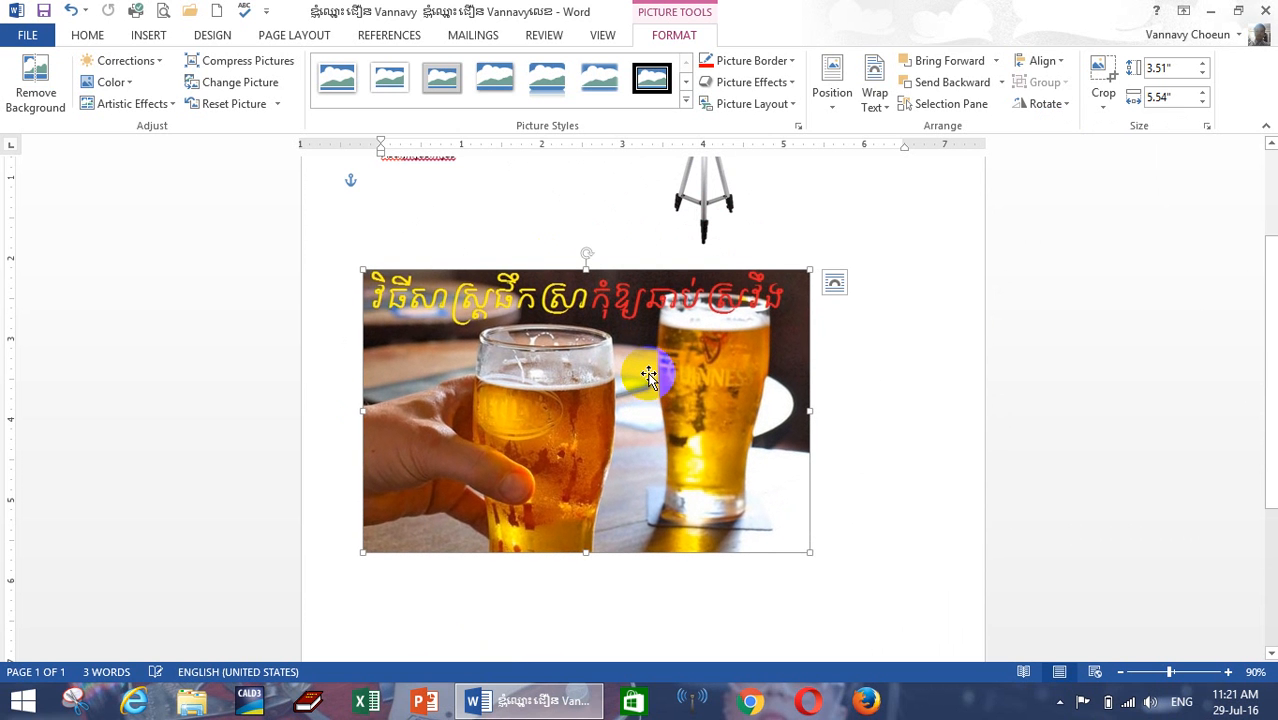
# Step: Crop the beer glasses picture to the front glass, about 2.86" high by 1.63" wide
pyautogui.click(1106, 72)
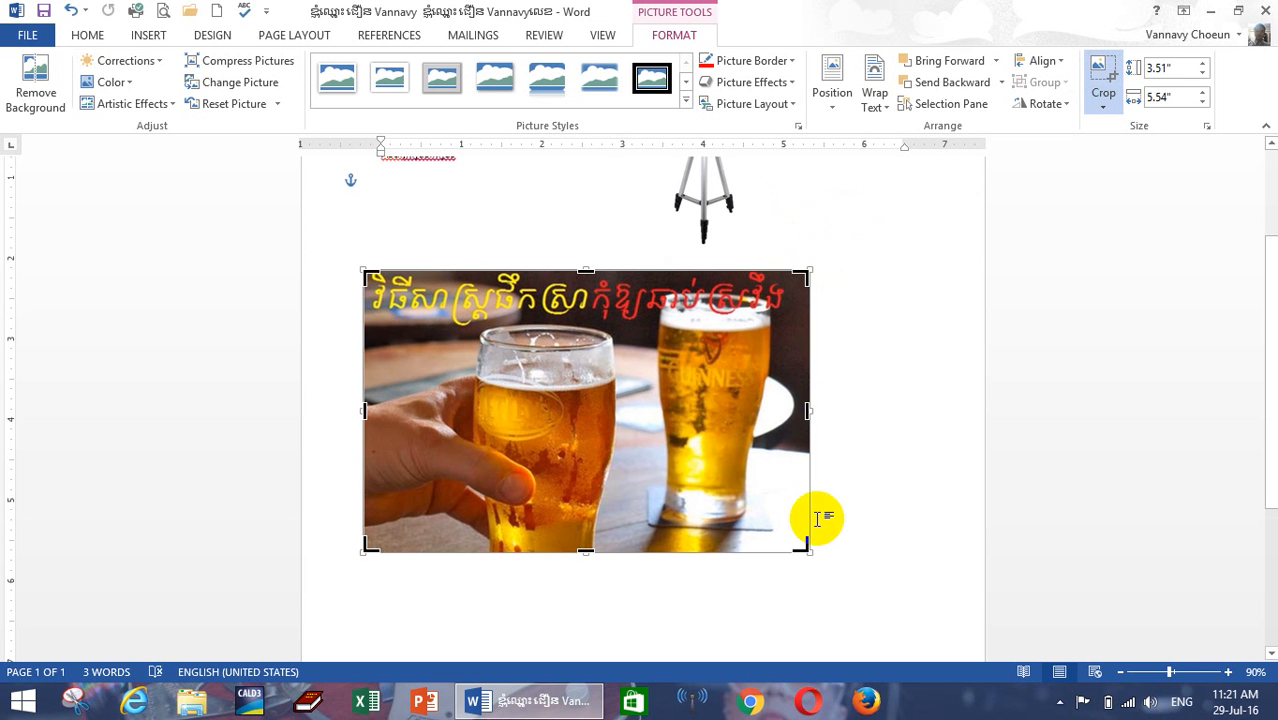
pyautogui.moveTo(803, 548); pyautogui.dragTo(614, 546)
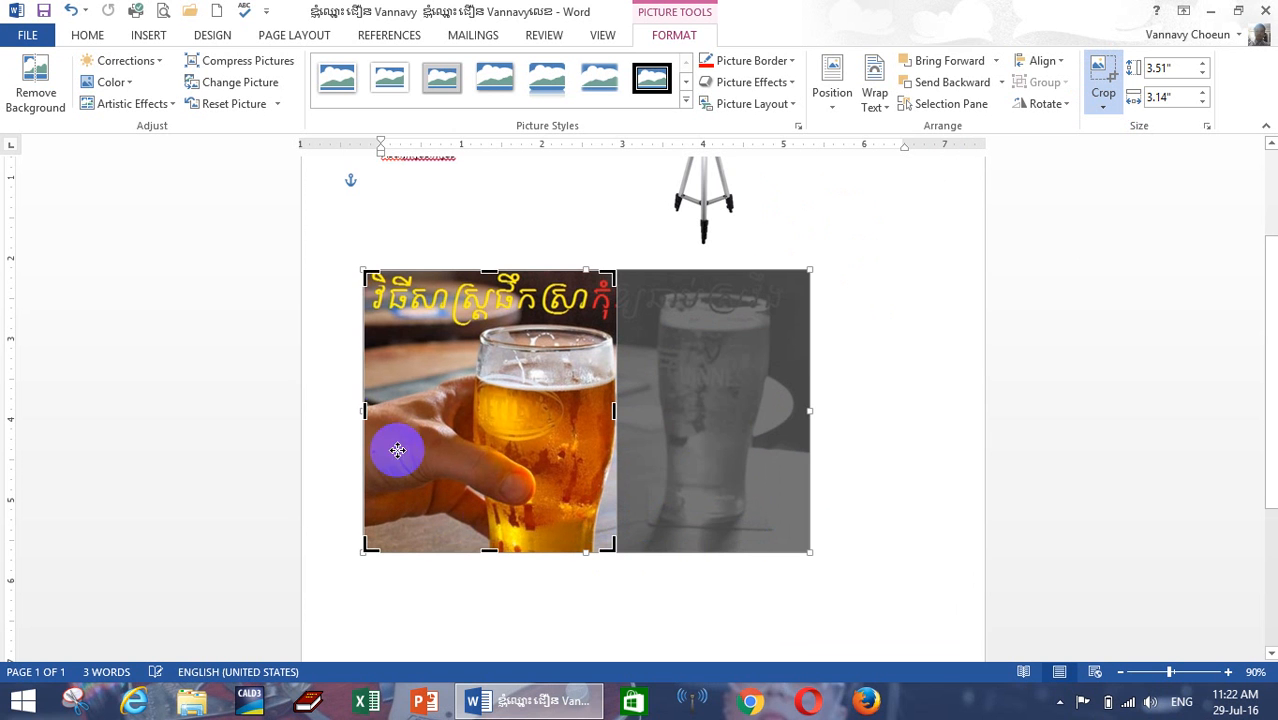
pyautogui.moveTo(362, 408)
pyautogui.mouseDown()
pyautogui.moveTo(387, 406)
pyautogui.moveTo(356, 396)
pyautogui.mouseUp()
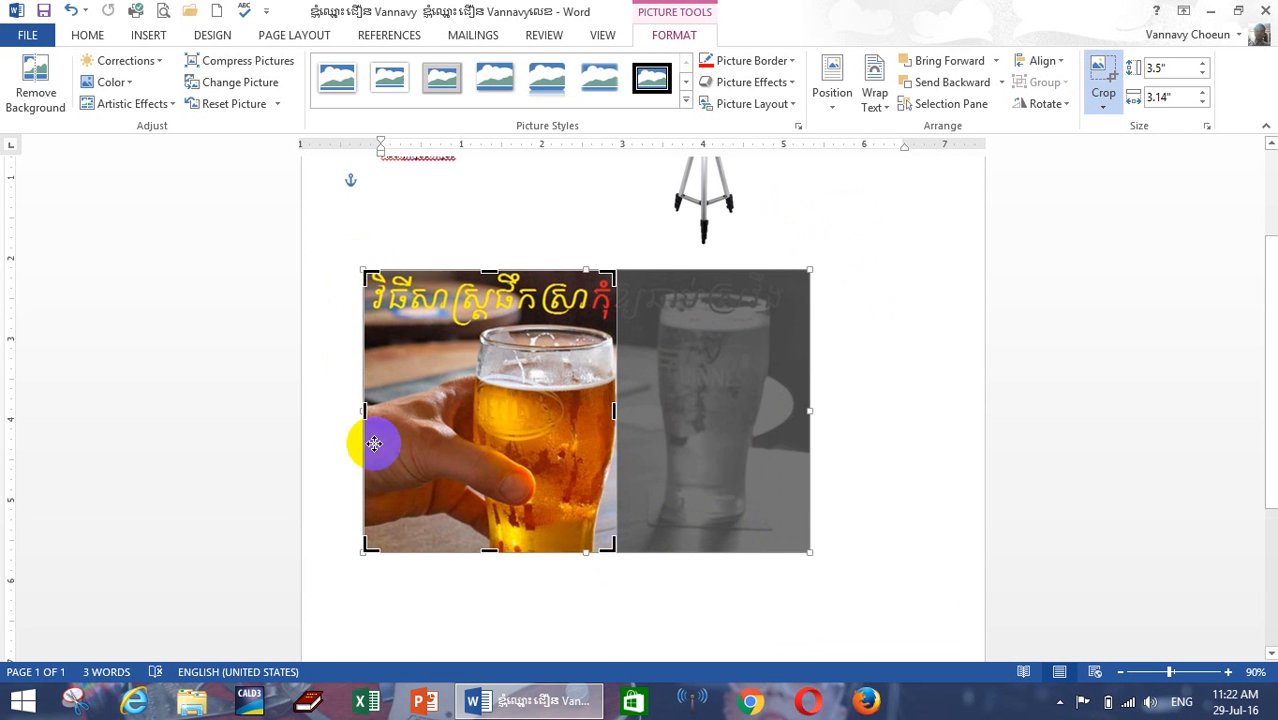
pyautogui.moveTo(370, 405); pyautogui.dragTo(383, 404)
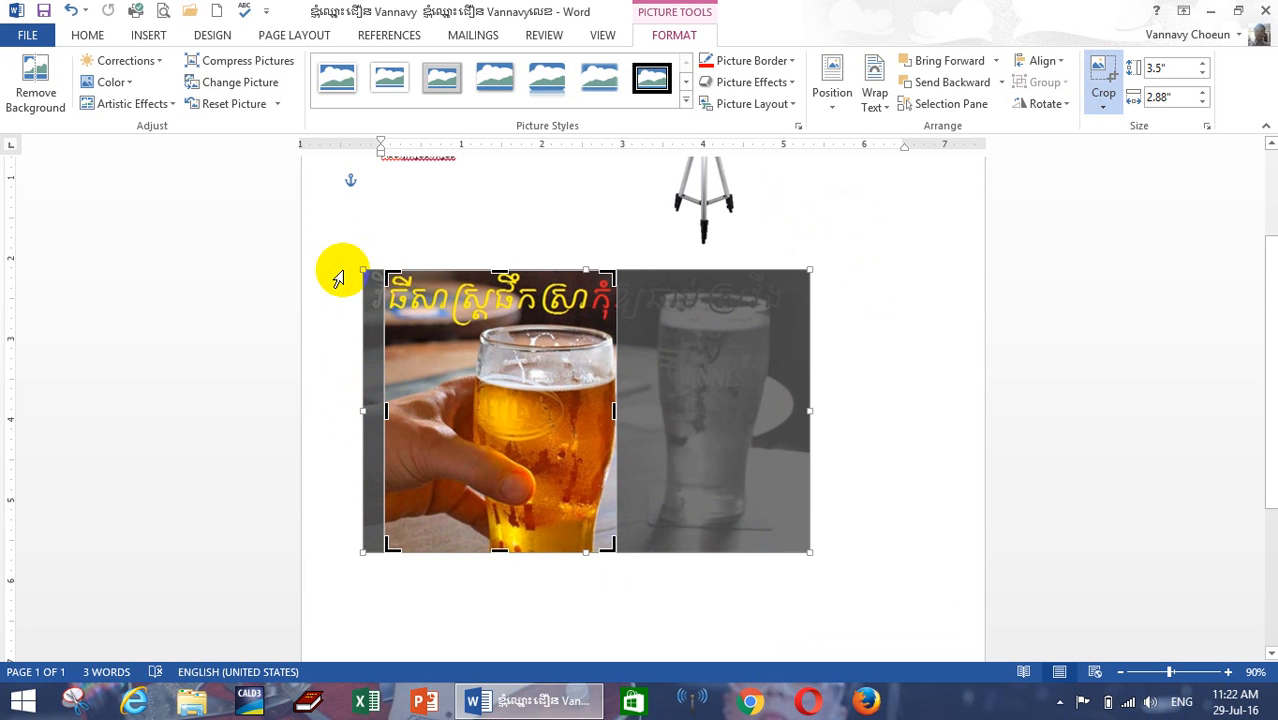
pyautogui.moveTo(365, 271)
pyautogui.mouseDown()
pyautogui.moveTo(485, 338)
pyautogui.moveTo(380, 268)
pyautogui.mouseUp()
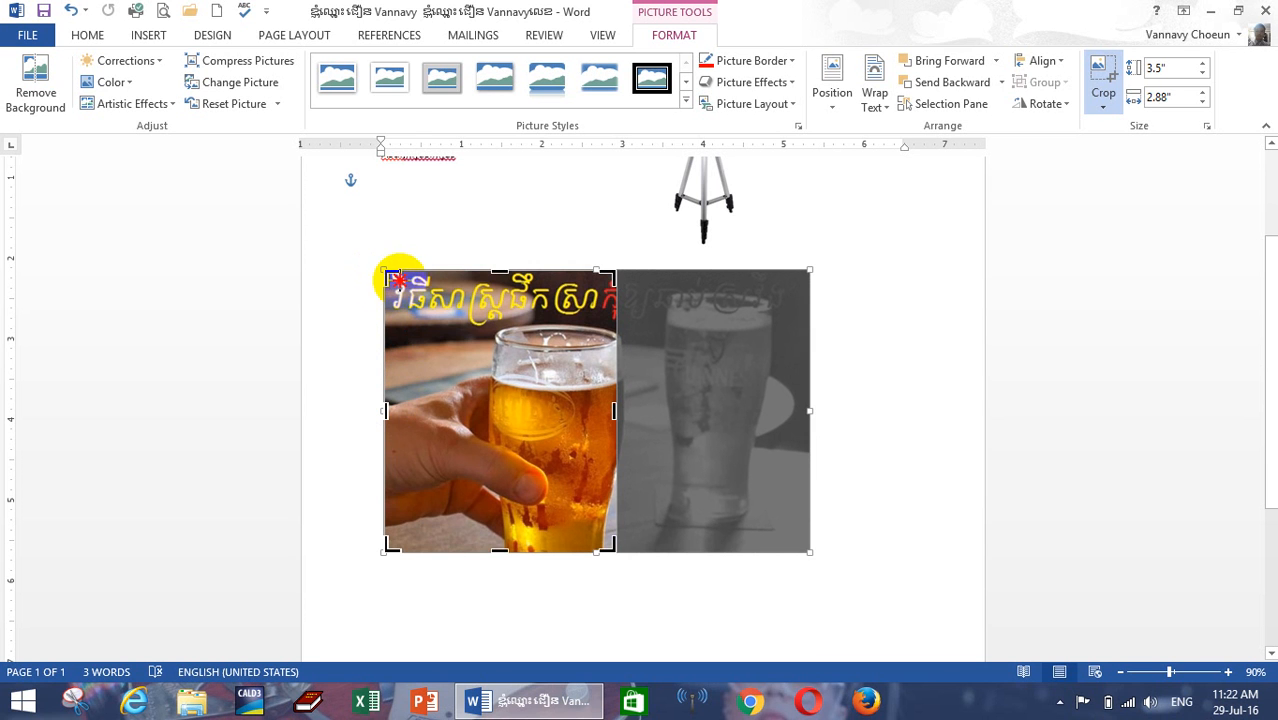
pyautogui.moveTo(396, 279); pyautogui.dragTo(484, 322)
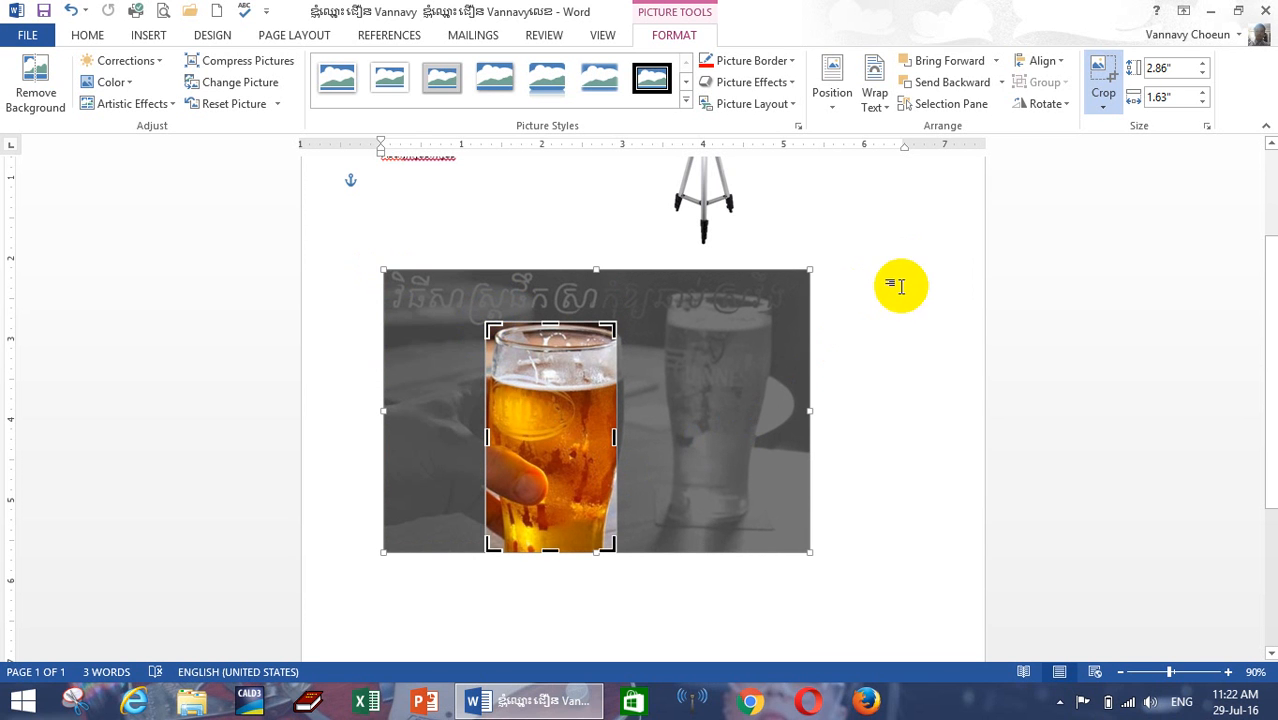
pyautogui.click(903, 354)
# Step: Extend the beer picture's crop to include both glasses and the caption, about 3.51" high by 4.03" wide, and place it below the tripod
pyautogui.moveTo(544, 430); pyautogui.dragTo(467, 402)
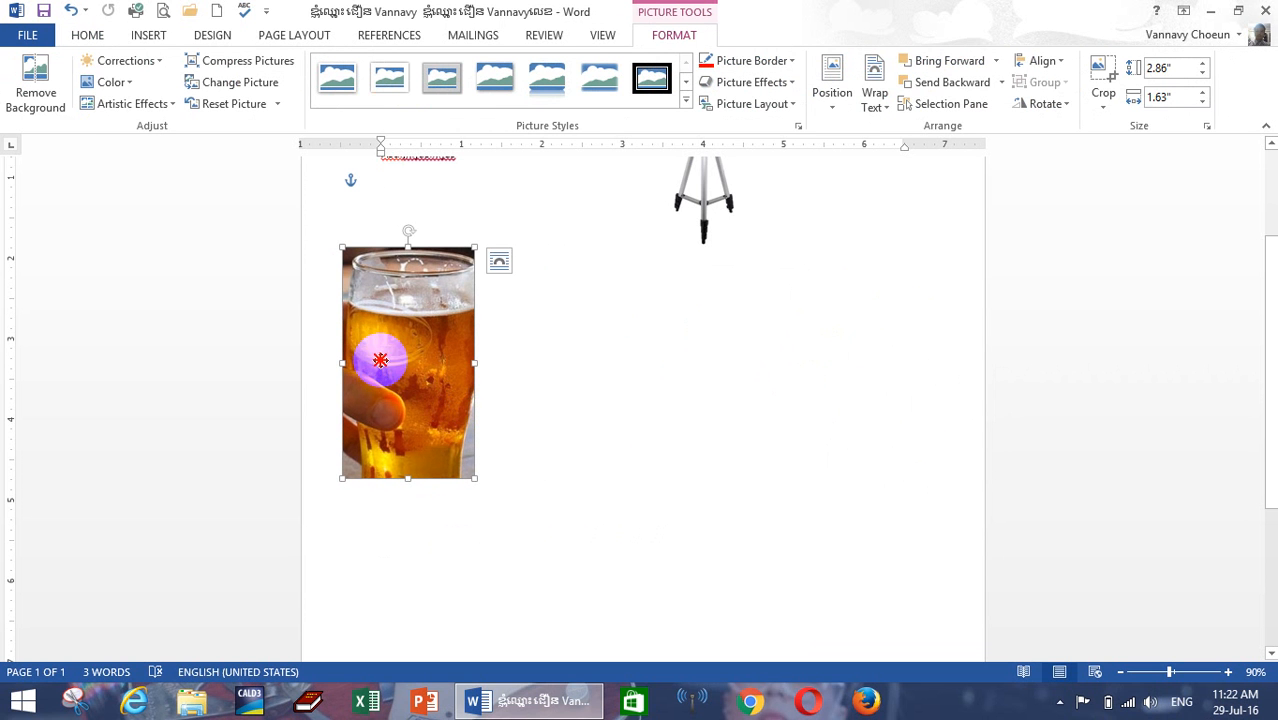
pyautogui.click(1101, 71)
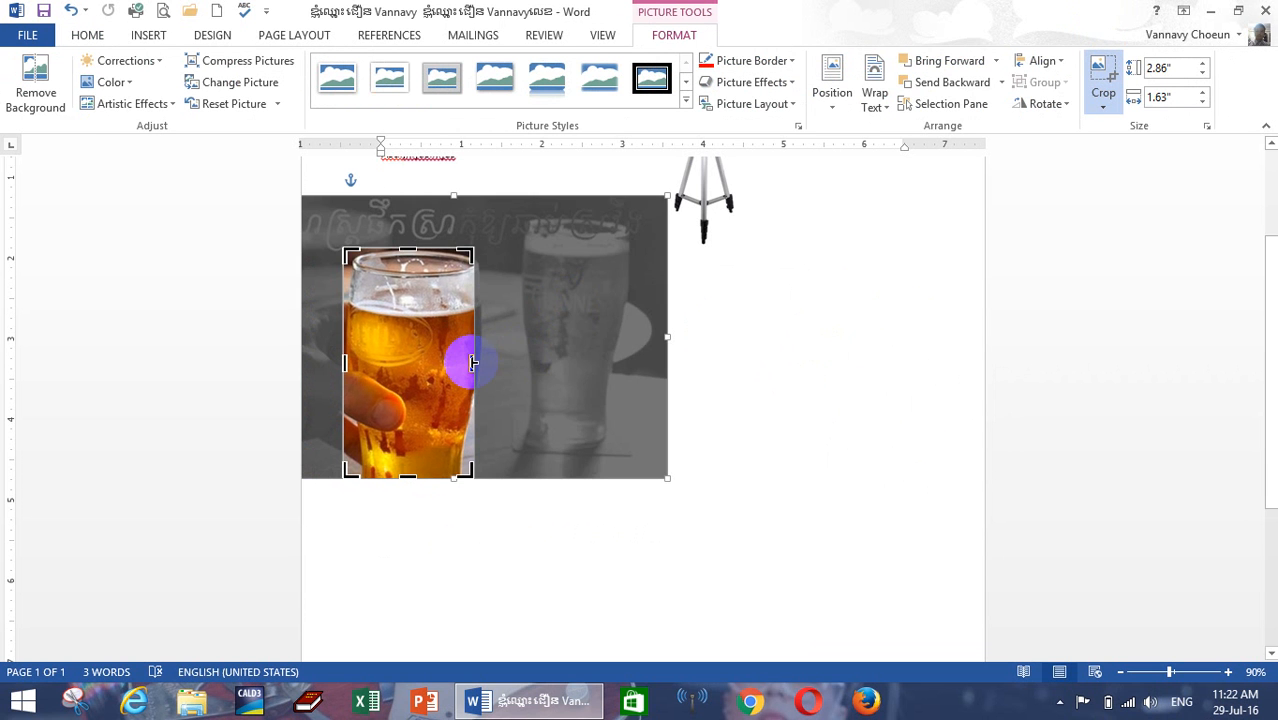
pyautogui.moveTo(468, 358); pyautogui.dragTo(655, 372)
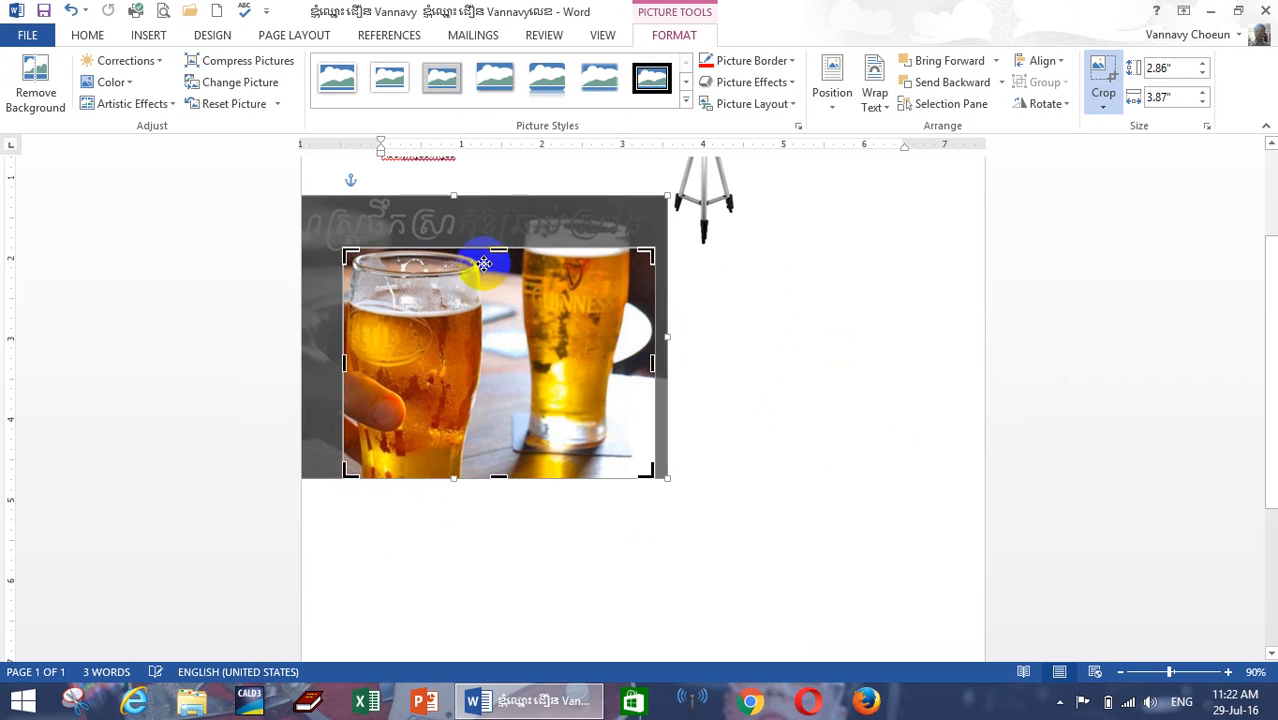
pyautogui.moveTo(498, 248); pyautogui.dragTo(491, 197)
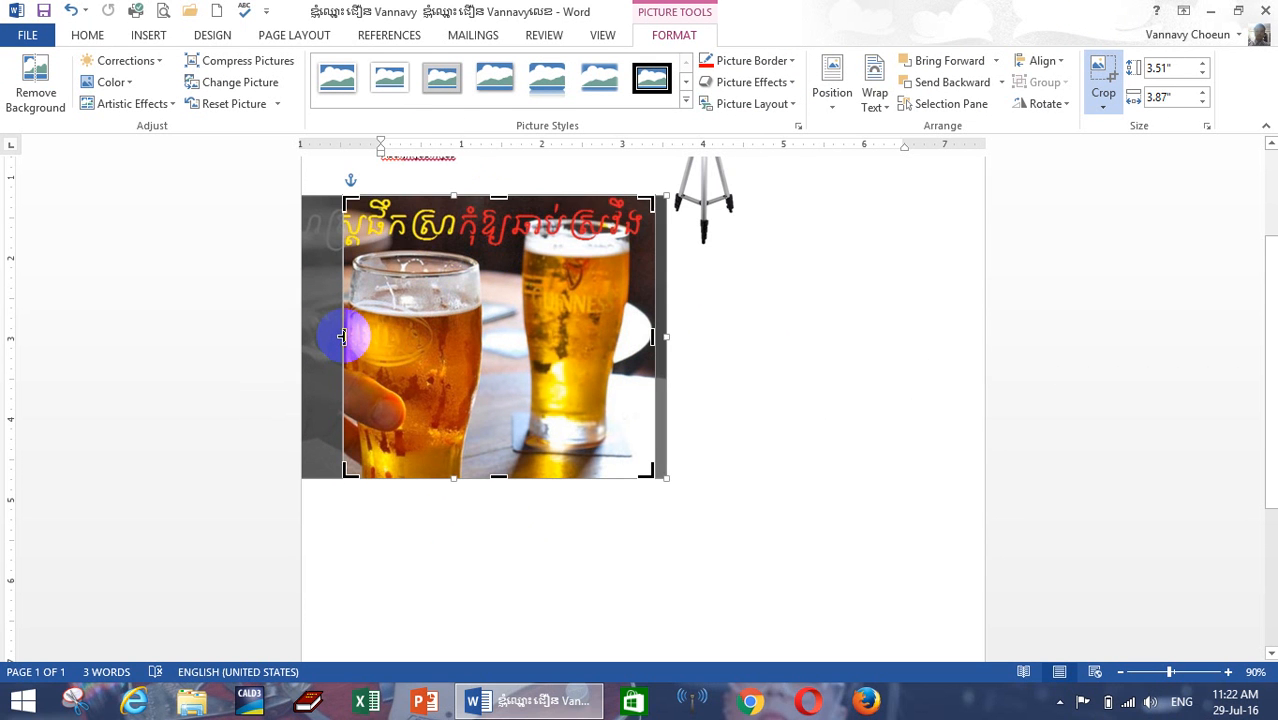
pyautogui.moveTo(342, 337); pyautogui.dragTo(330, 338)
pyautogui.click(763, 341)
pyautogui.moveTo(563, 342); pyautogui.dragTo(562, 442)
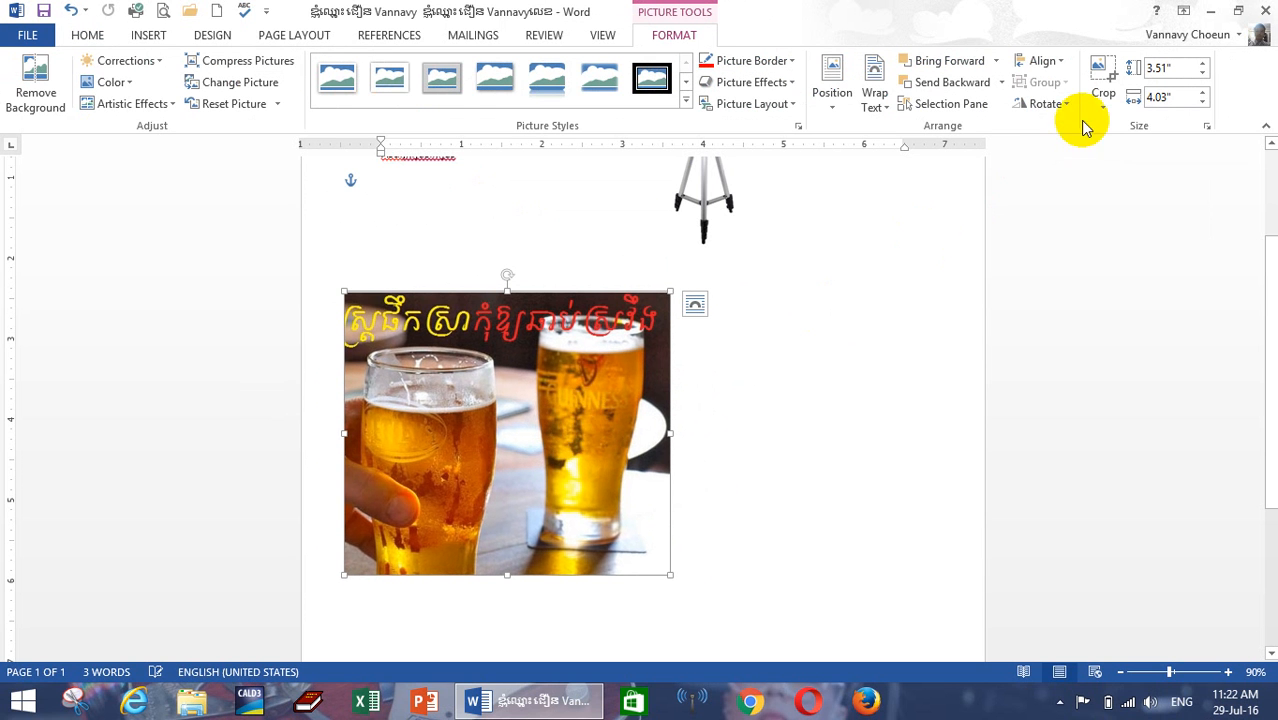
# Step: Crop the beer glasses picture to an oval shape
pyautogui.click(1101, 104)
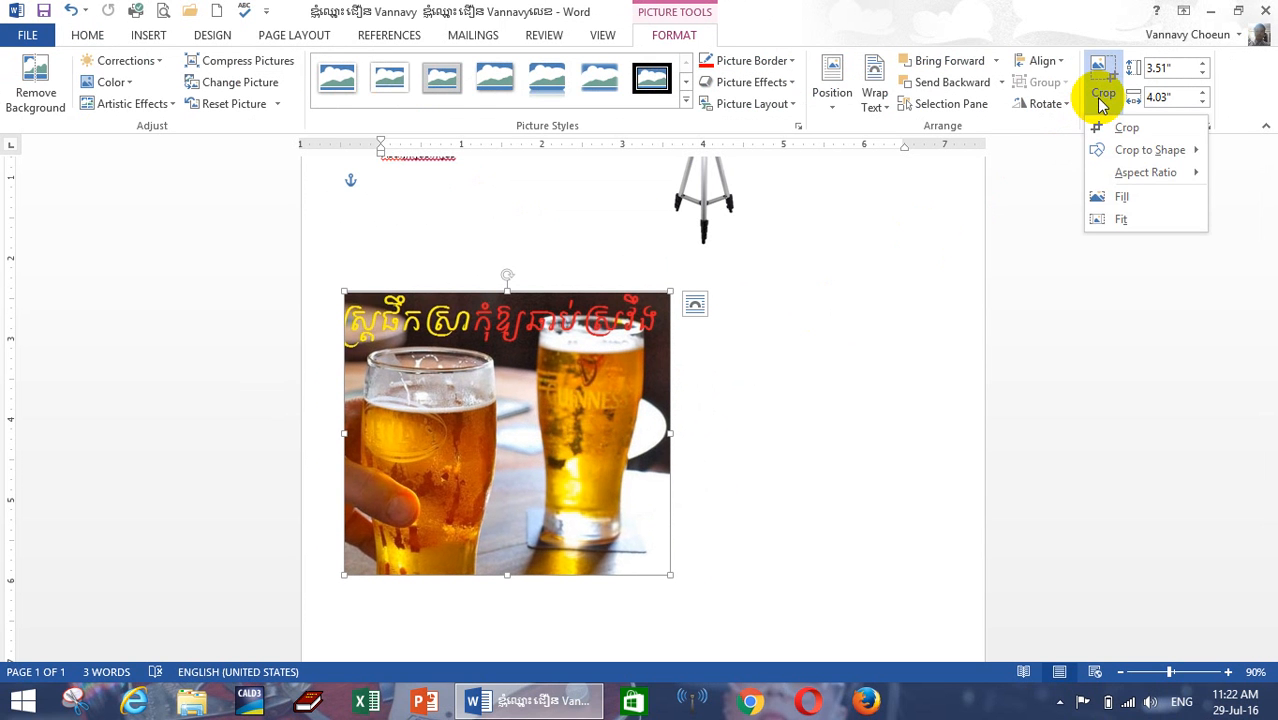
pyautogui.click(492, 394)
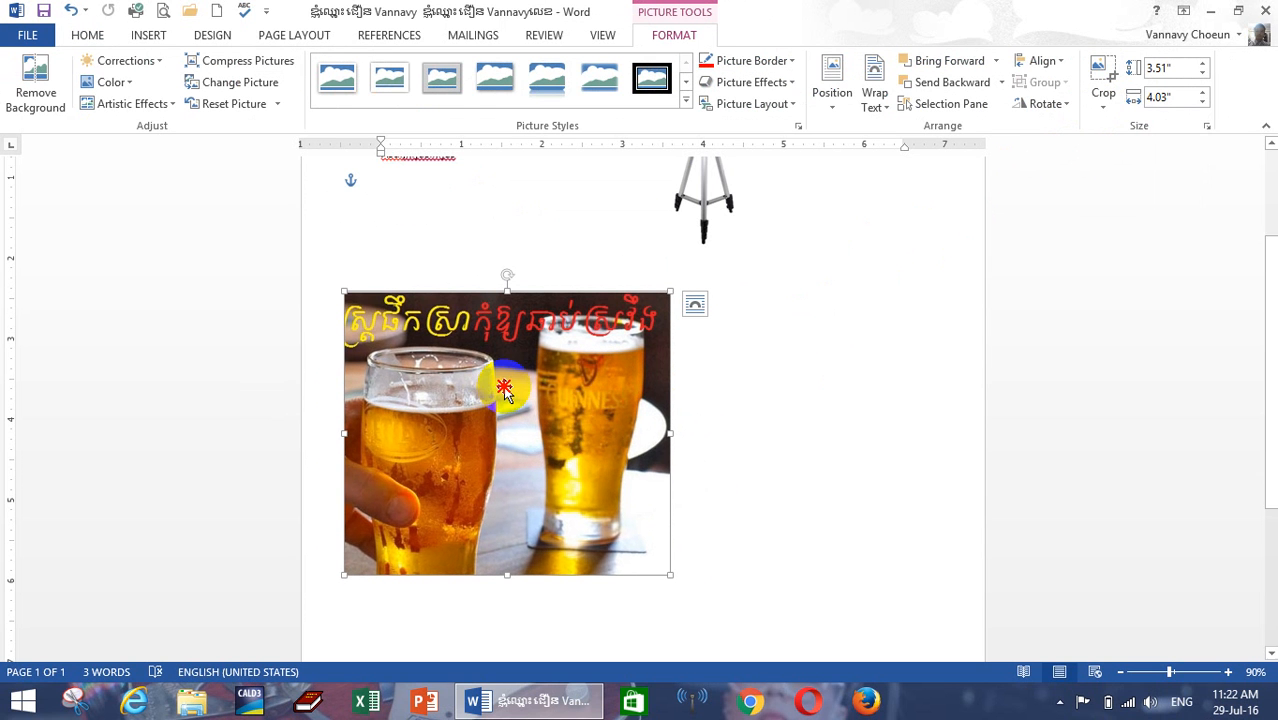
pyautogui.click(1103, 103)
pyautogui.moveTo(1145, 149)
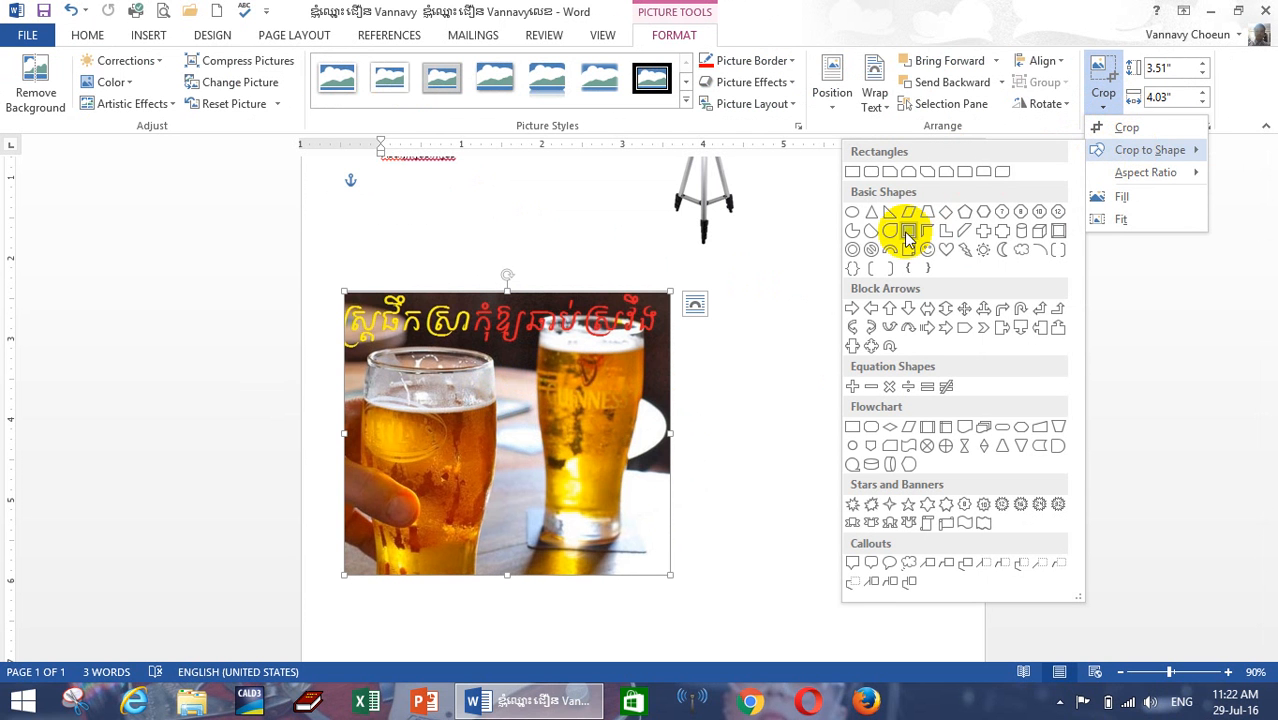
pyautogui.click(855, 213)
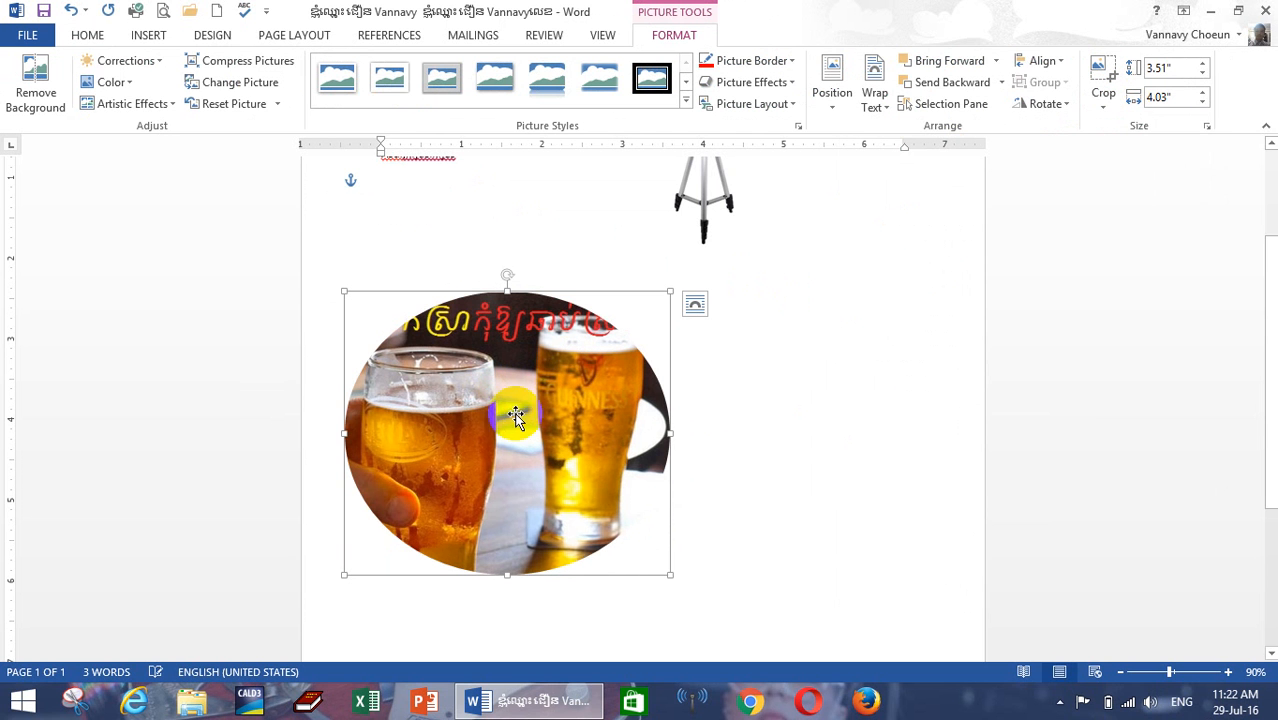
# Step: Crop the beer glasses picture to the second explosion shape under Stars and Banners
pyautogui.click(1103, 95)
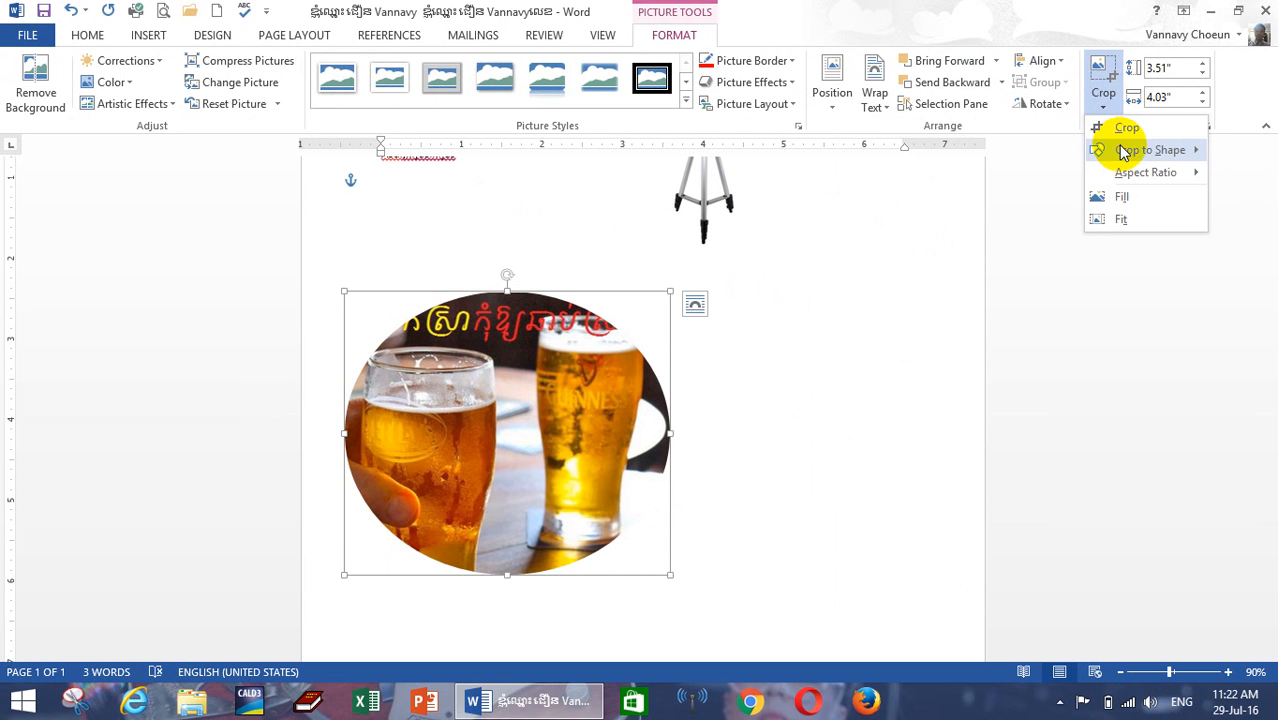
pyautogui.moveTo(1120, 149)
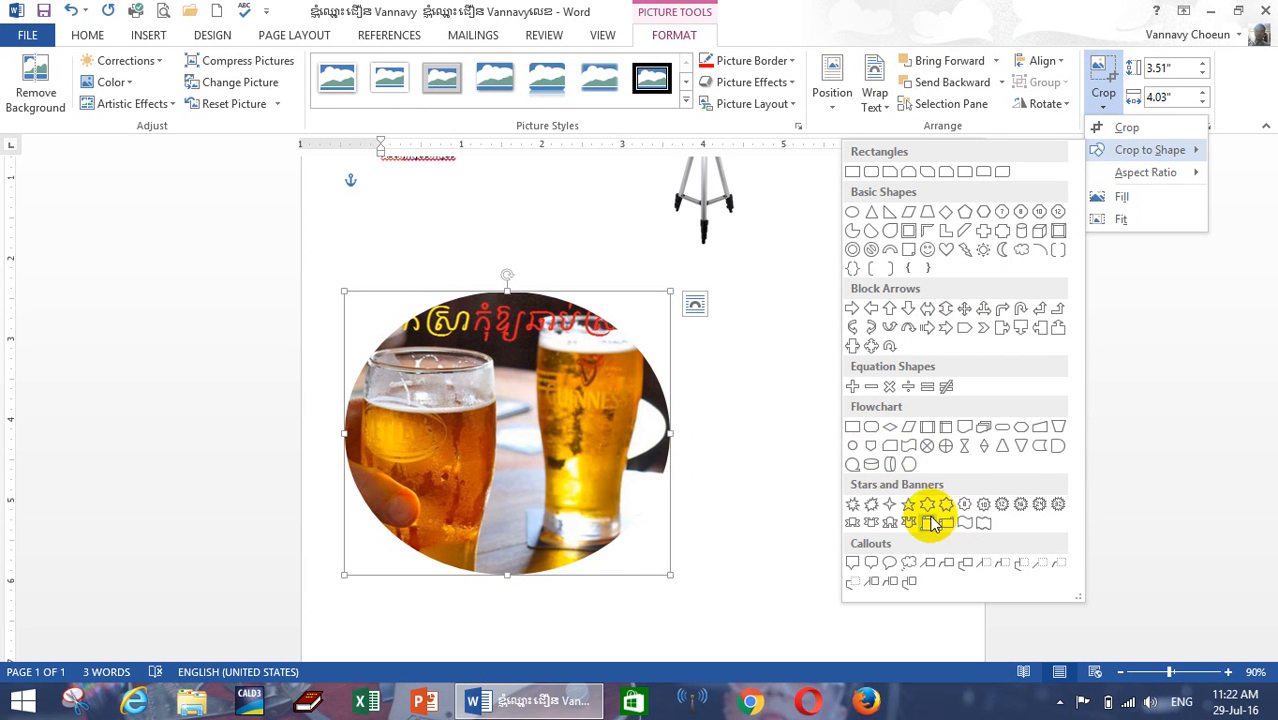
pyautogui.click(872, 510)
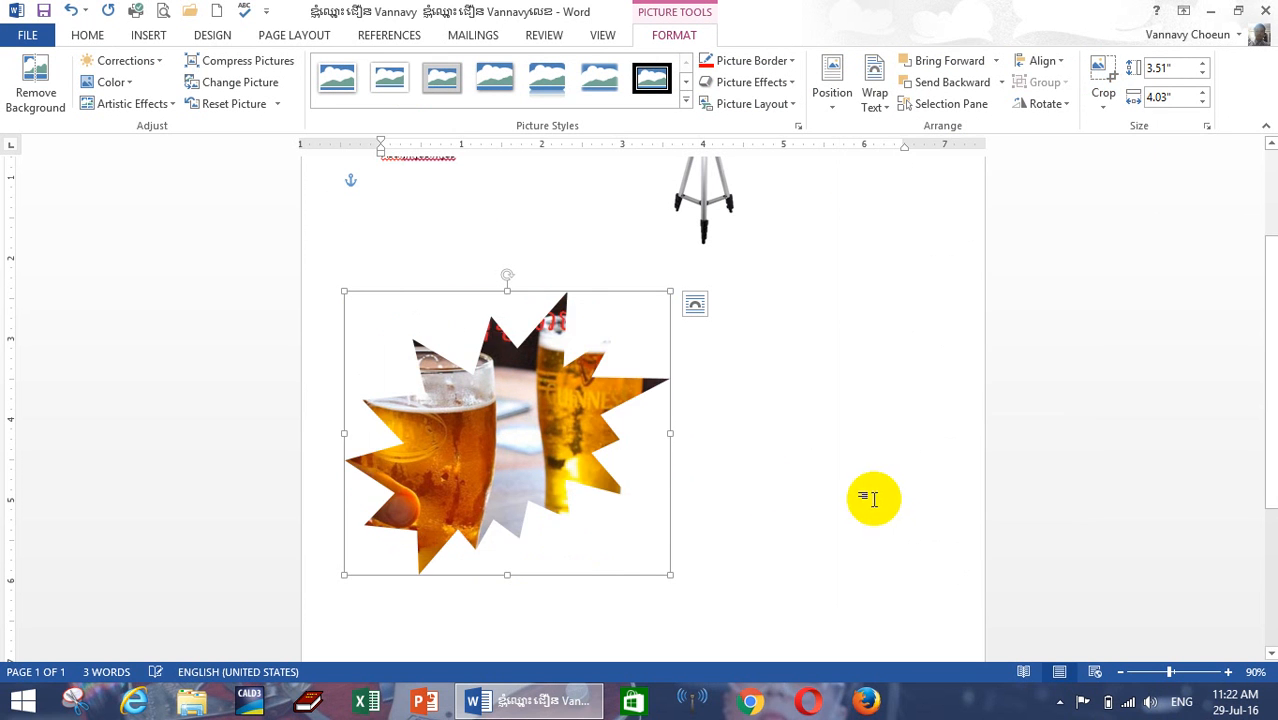
# Step: Crop the beer glasses picture to a heart shape, and review the remaining crop options
pyautogui.click(1103, 92)
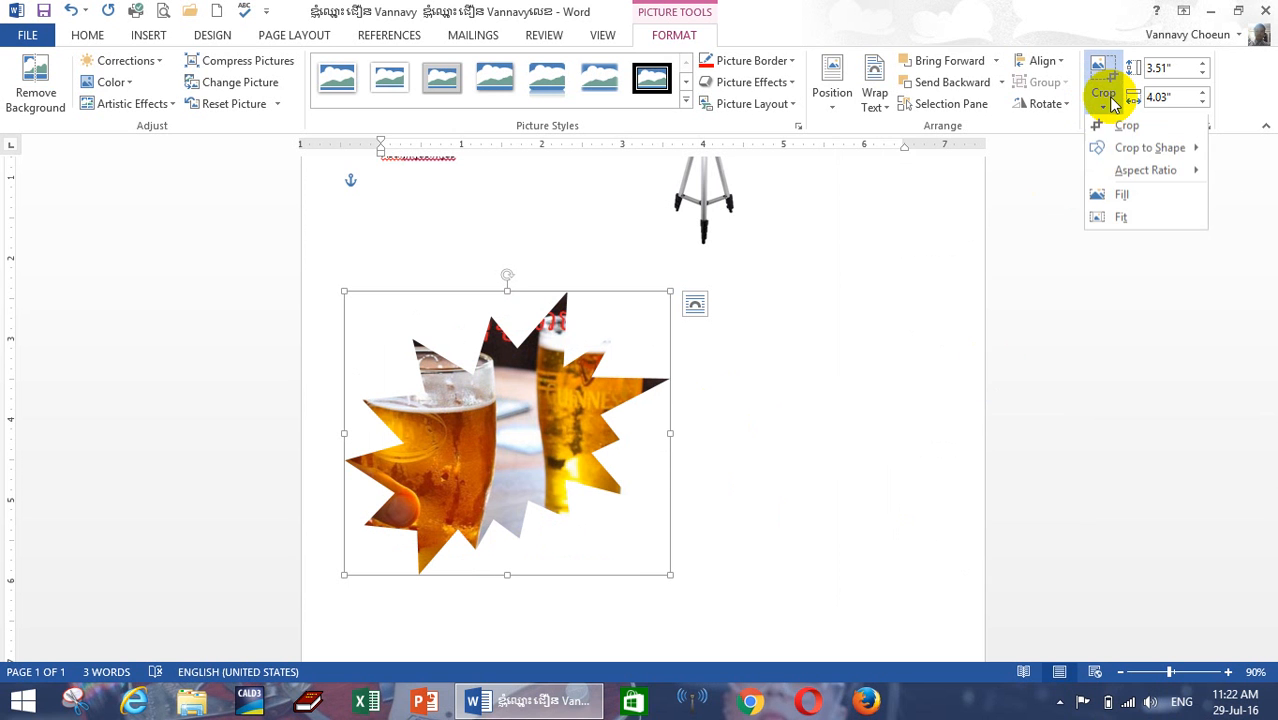
pyautogui.moveTo(1130, 149)
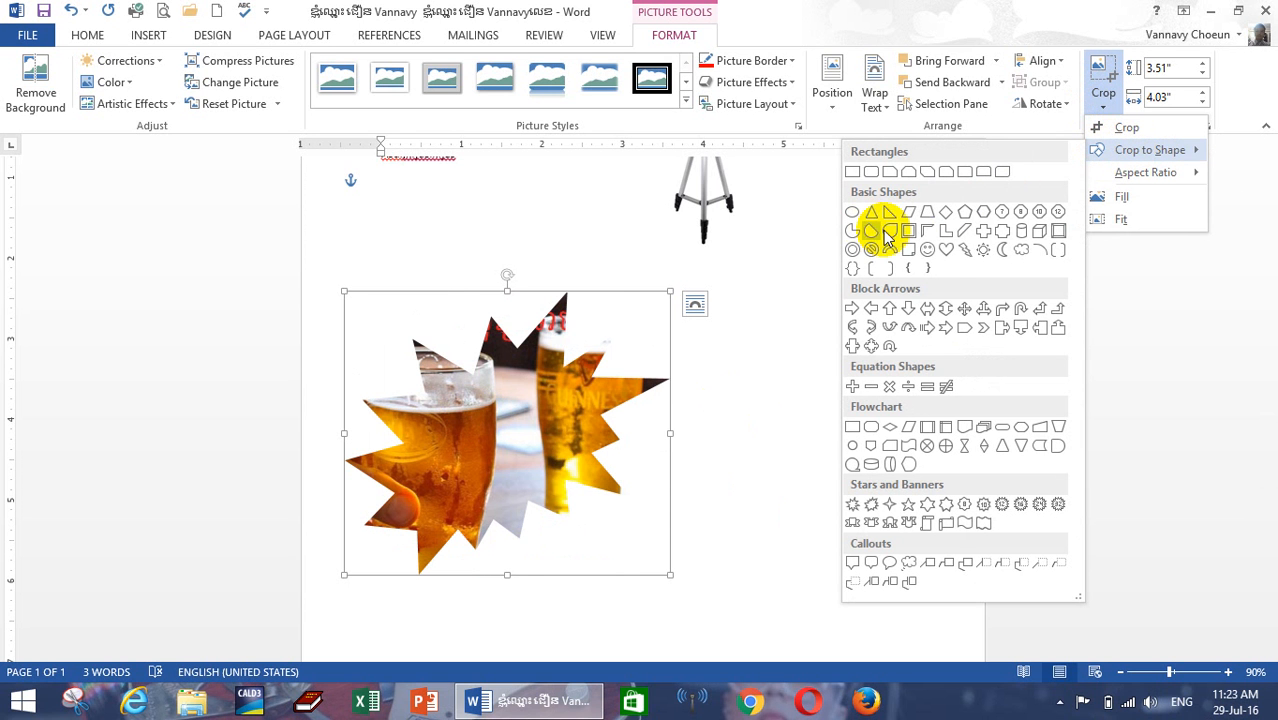
pyautogui.click(946, 250)
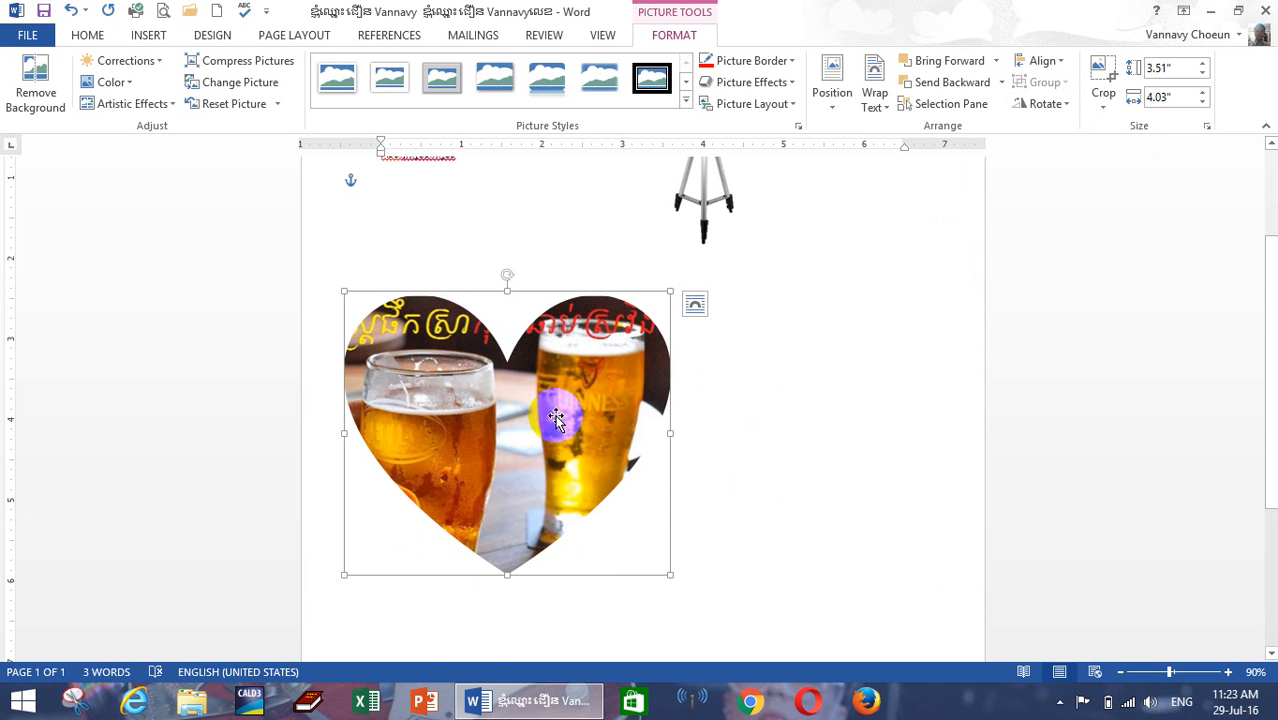
pyautogui.click(1106, 100)
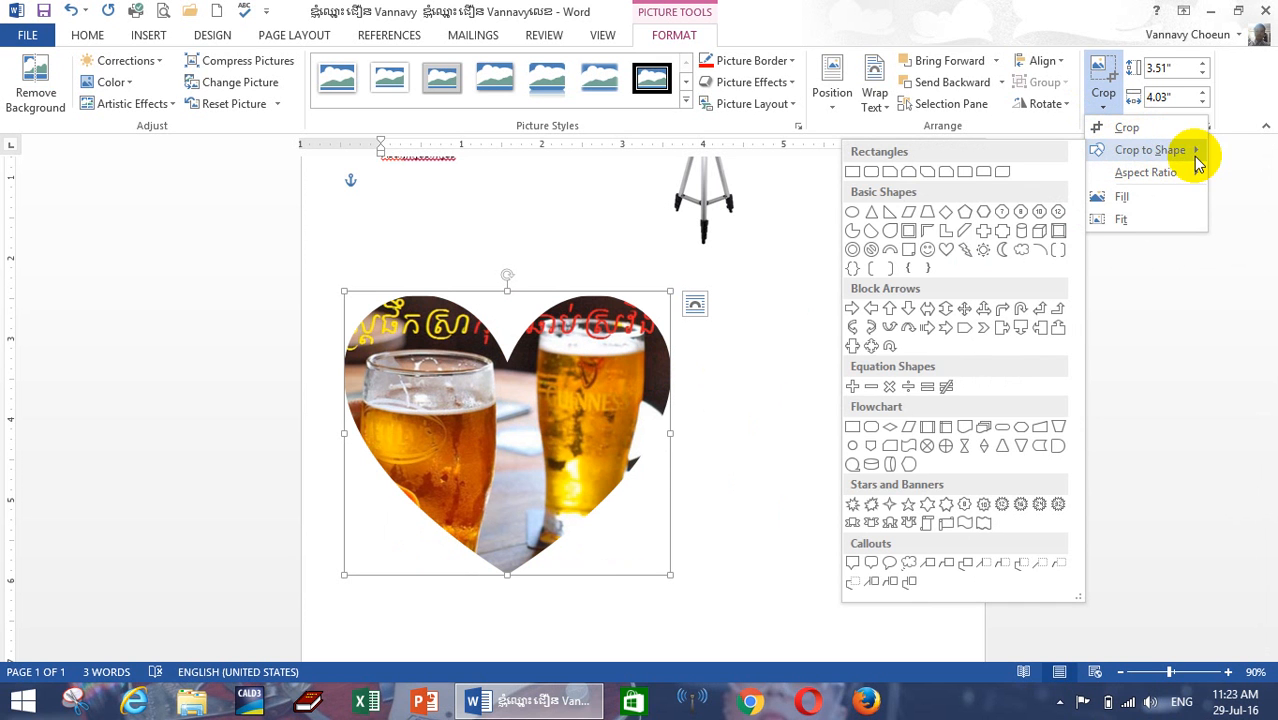
pyautogui.moveTo(1157, 176)
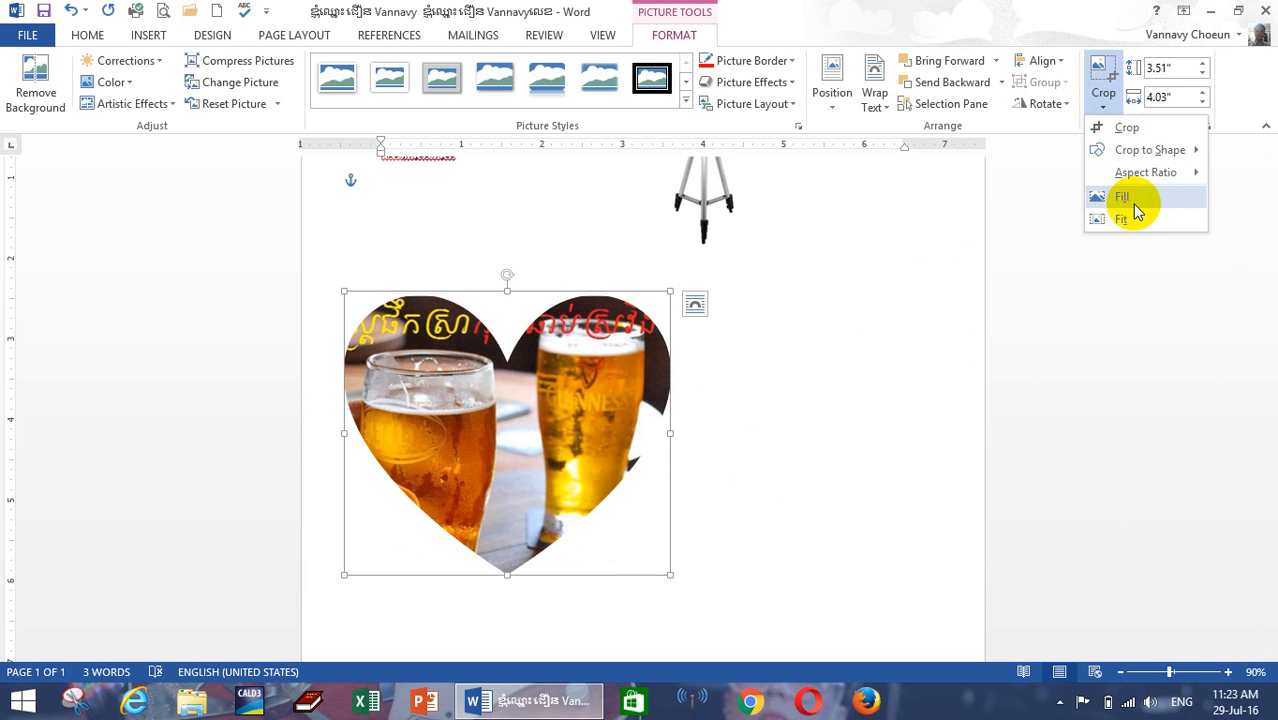
pyautogui.click(604, 406)
# Step: Shift the heart-shaped picture slightly right and down, and set its height to 3.7" after trying larger and smaller sizes
pyautogui.moveTo(567, 404); pyautogui.dragTo(598, 414)
pyautogui.click(1203, 64)
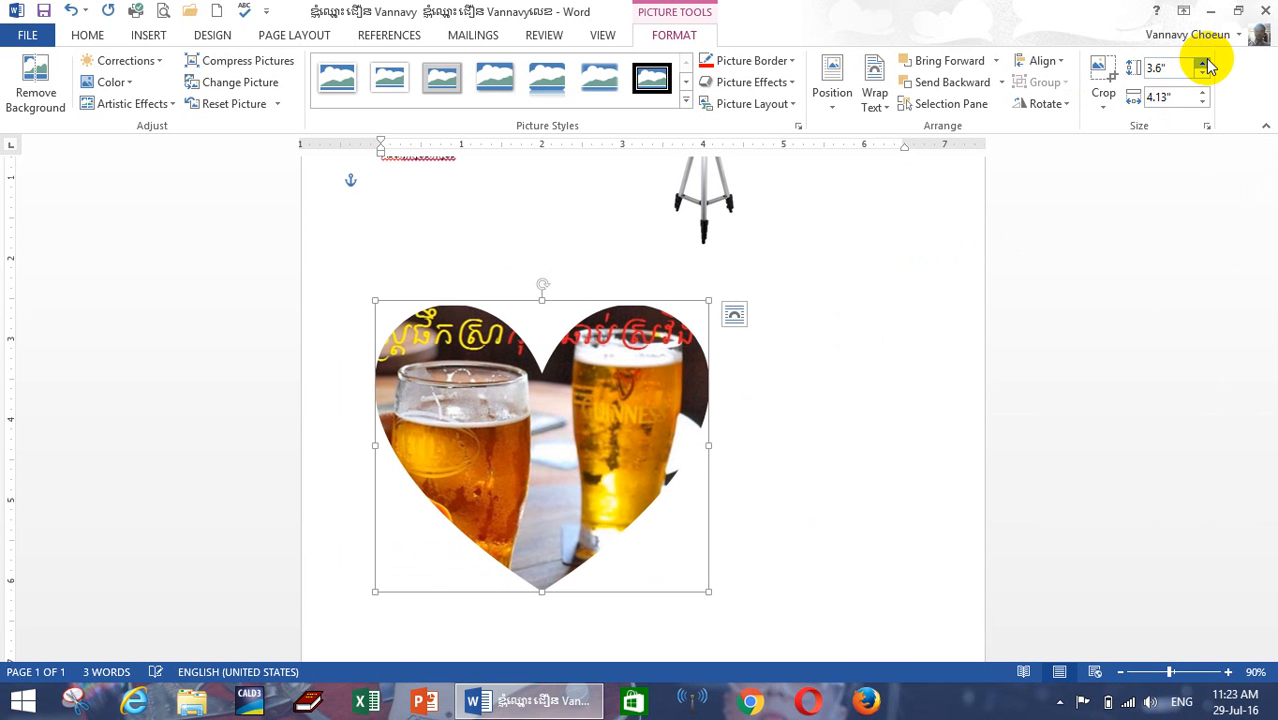
pyautogui.click(1203, 64)
pyautogui.click(1203, 64)
pyautogui.click(1203, 74)
pyautogui.click(1203, 74)
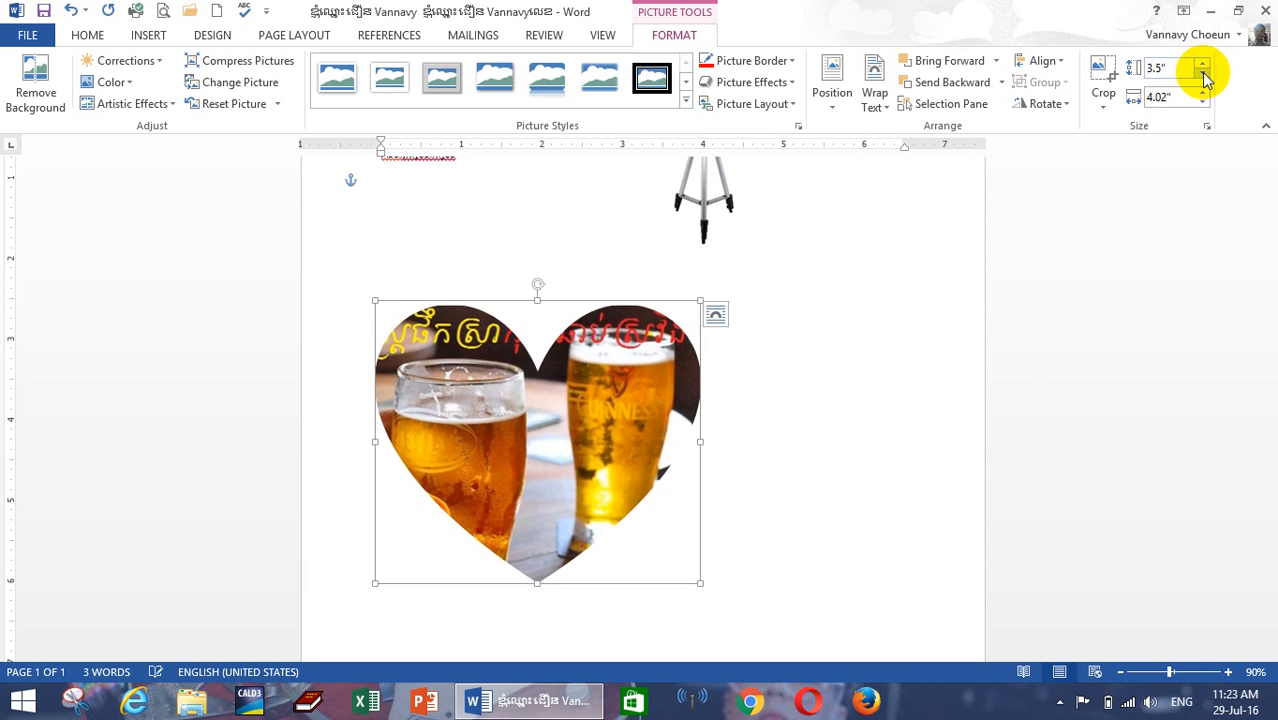
pyautogui.click(1203, 74)
pyautogui.click(1203, 74)
pyautogui.click(1203, 74)
pyautogui.click(1203, 64)
pyautogui.click(1203, 64)
pyautogui.click(1203, 64)
pyautogui.click(1203, 64)
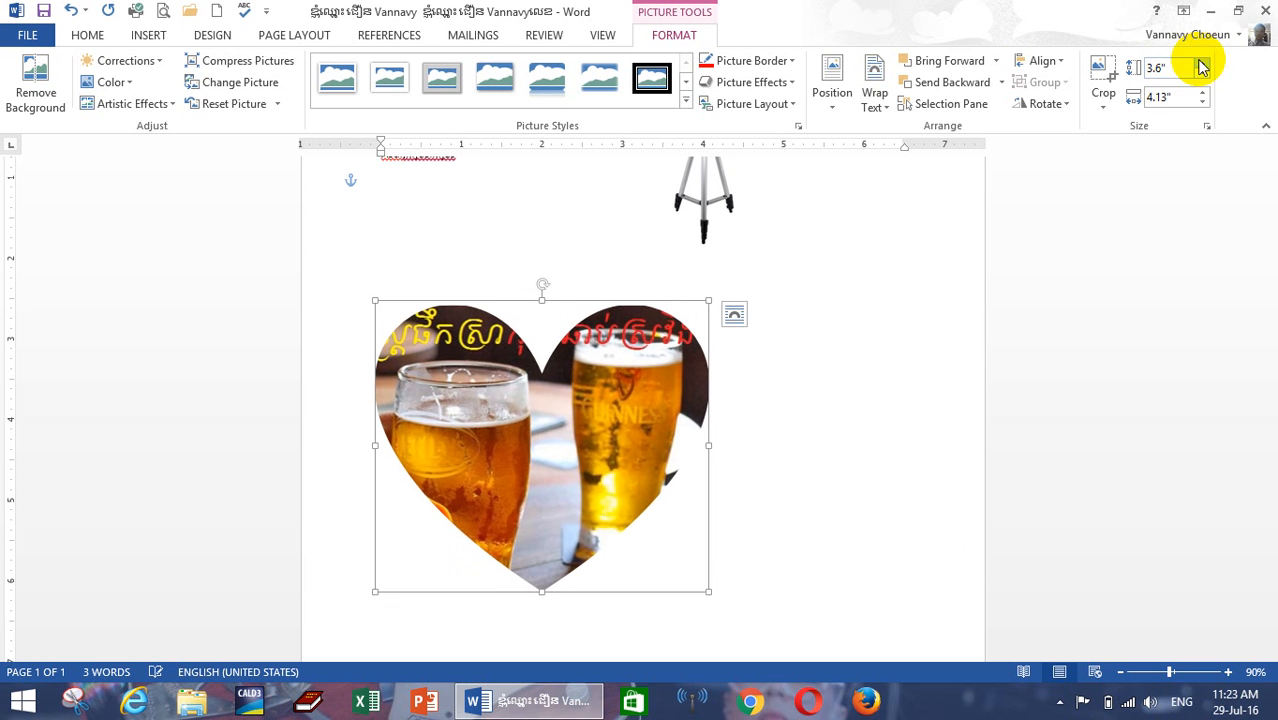
pyautogui.click(1203, 64)
pyautogui.click(1203, 64)
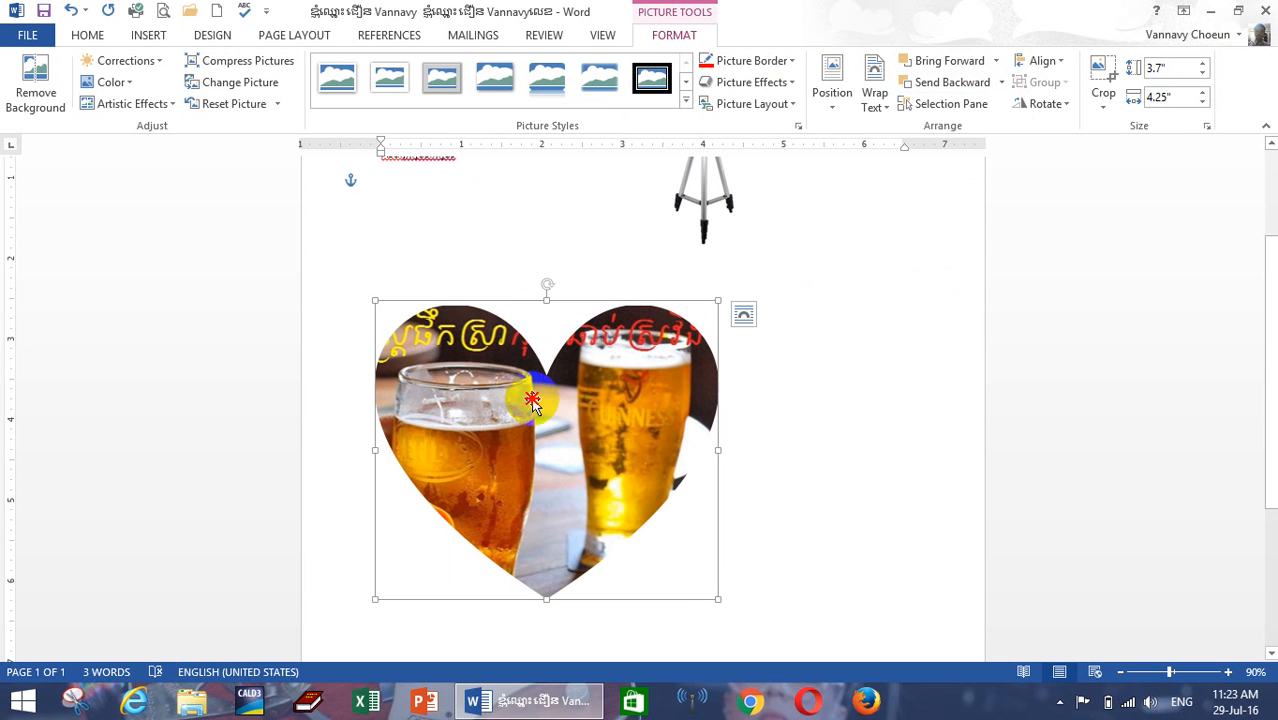
# Step: Move the heart-shaped picture up to just below the three text lines, slightly overlapping the tripod's feet
pyautogui.click(155, 37)
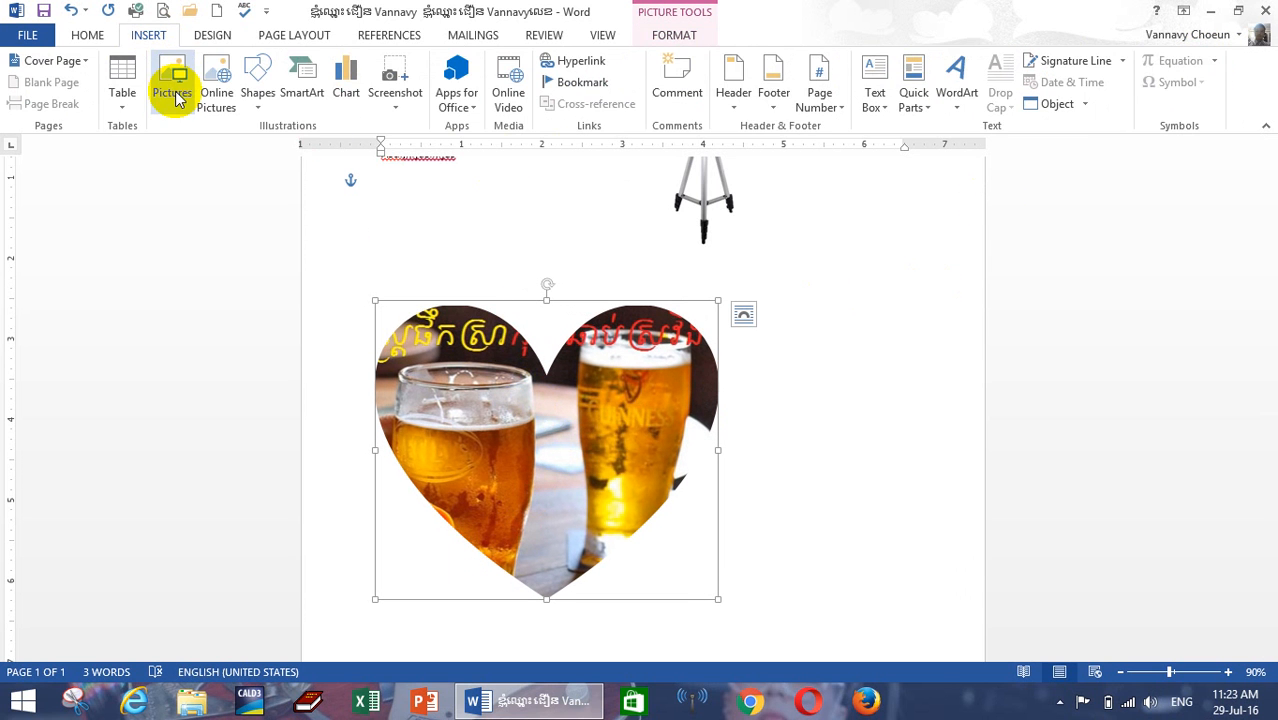
pyautogui.moveTo(611, 461); pyautogui.dragTo(635, 480)
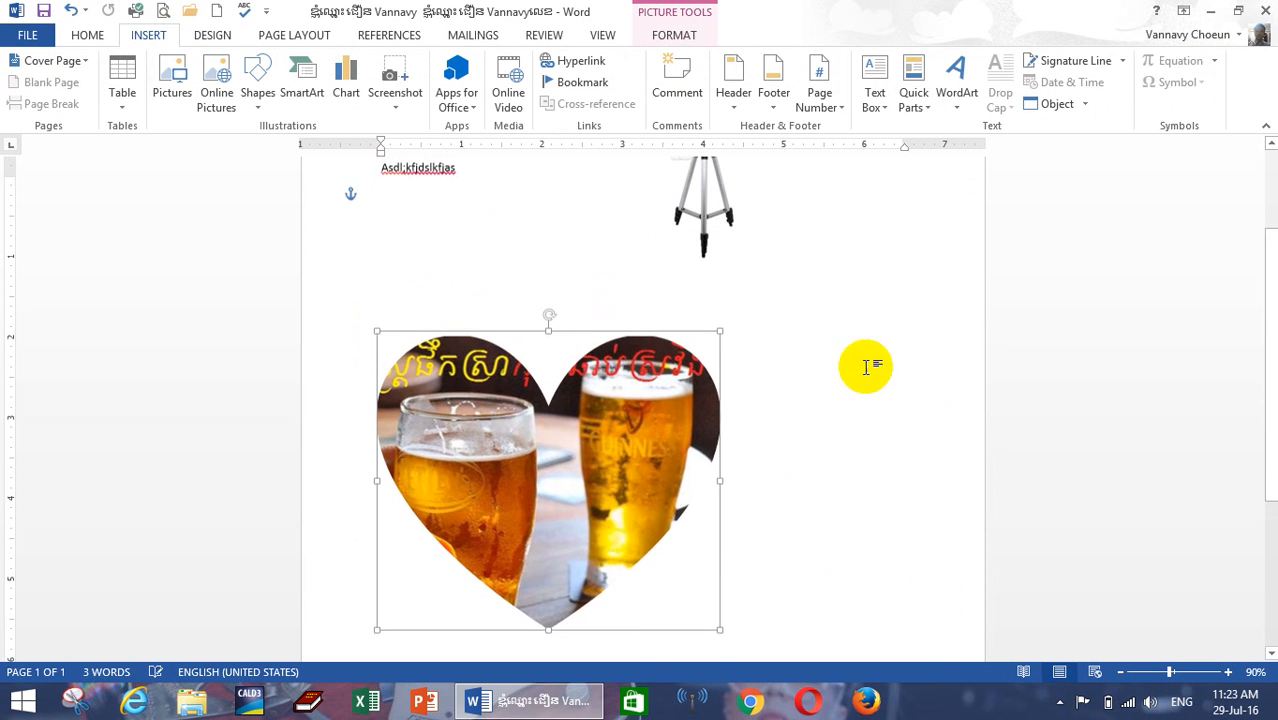
pyautogui.scroll(3, 866, 367)
pyautogui.moveTo(600, 564); pyautogui.dragTo(584, 440)
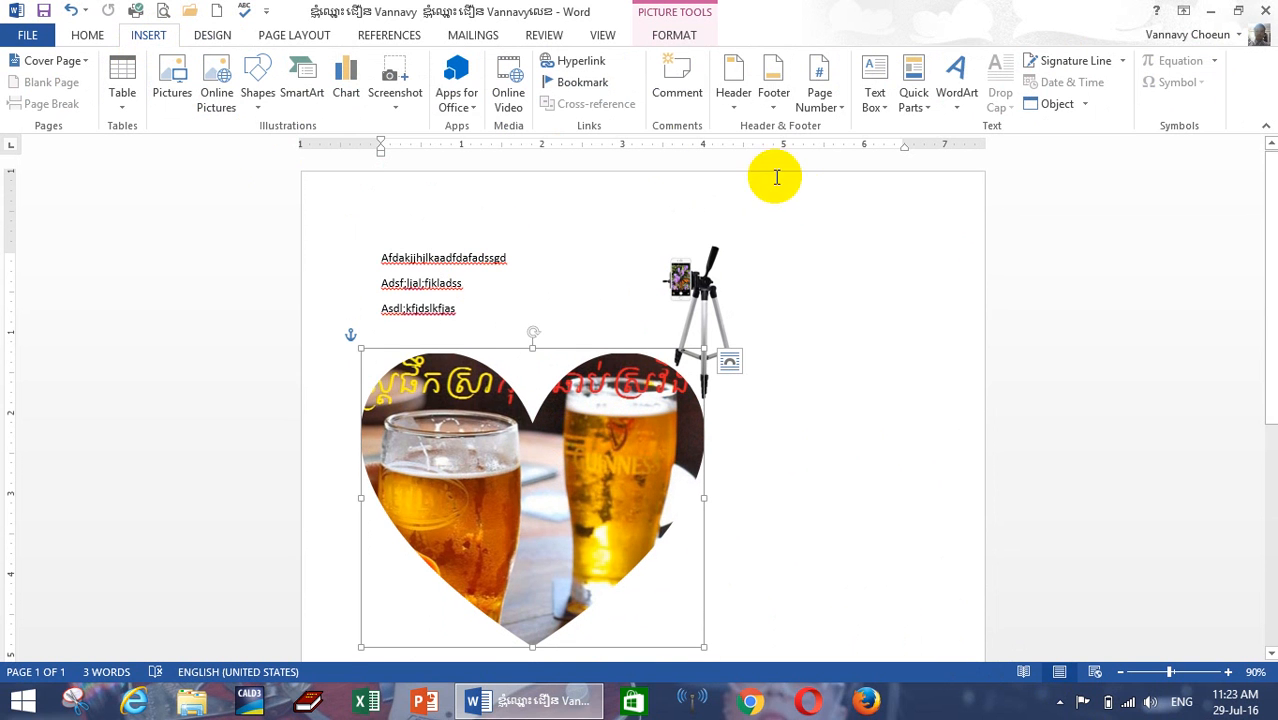
pyautogui.moveTo(581, 418); pyautogui.dragTo(581, 435)
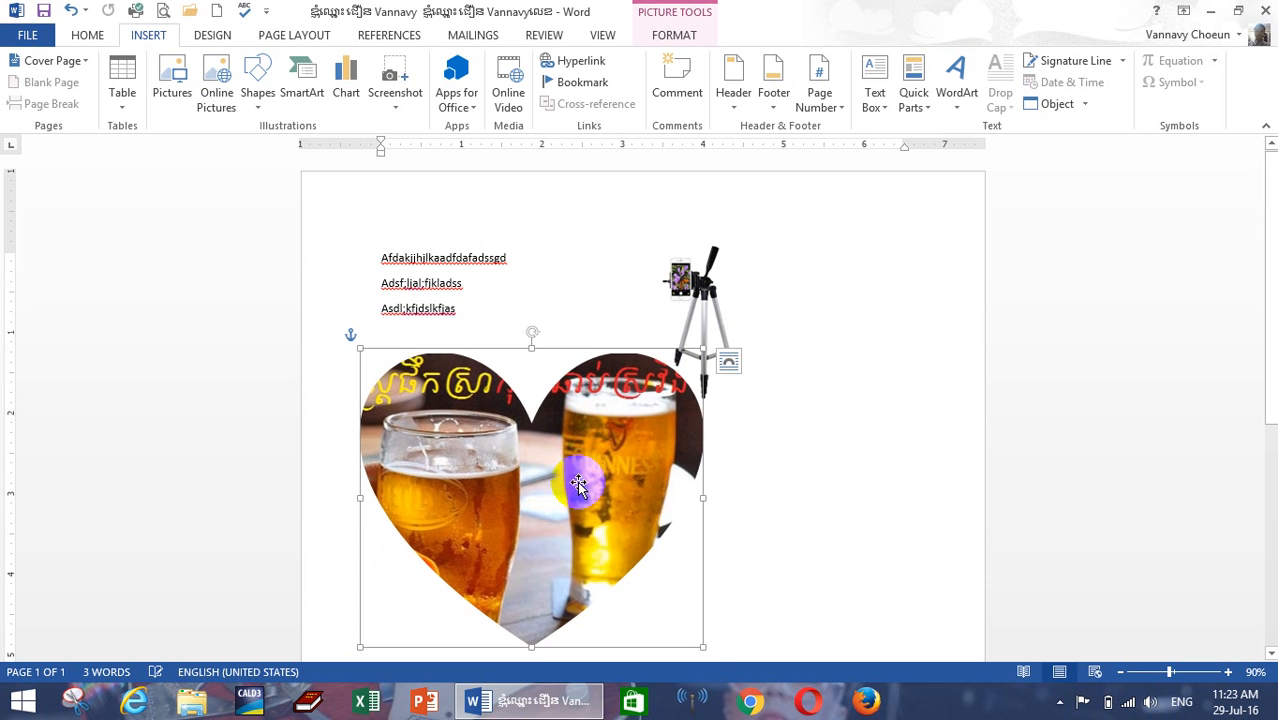
pyautogui.moveTo(579, 485); pyautogui.dragTo(598, 446)
pyautogui.scroll(-2, 596, 442)
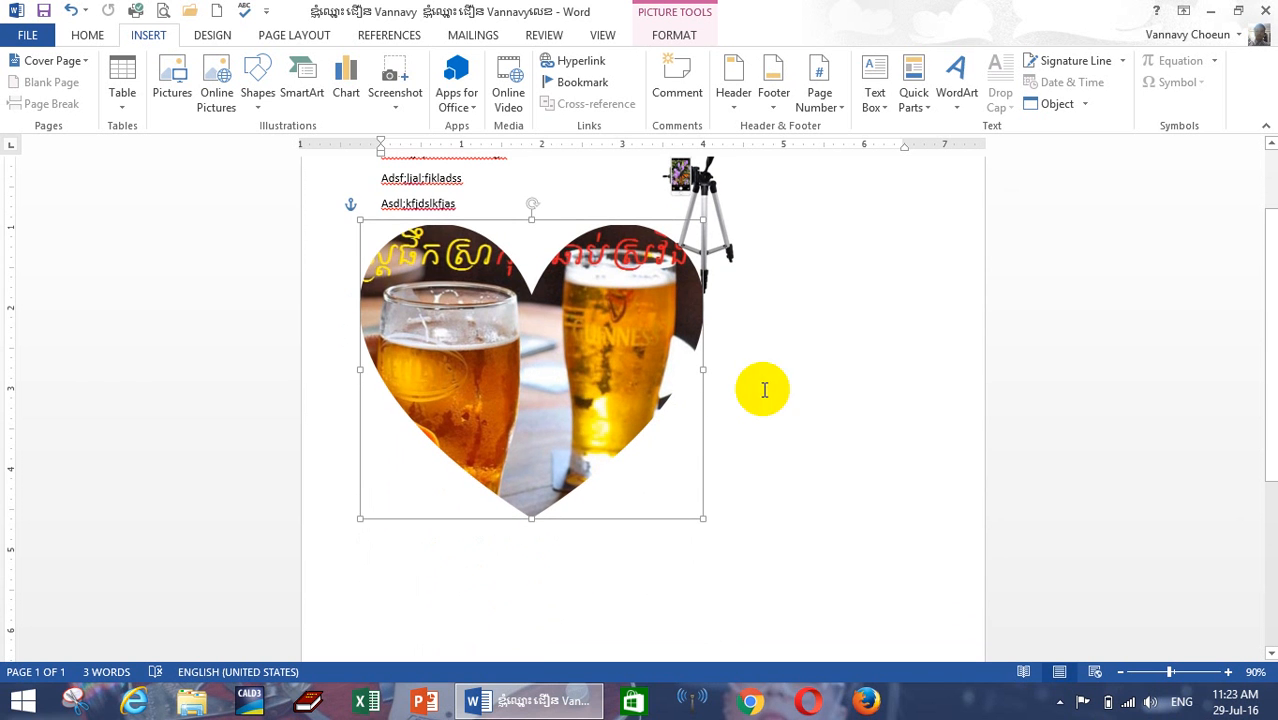
pyautogui.moveTo(636, 367); pyautogui.dragTo(636, 385)
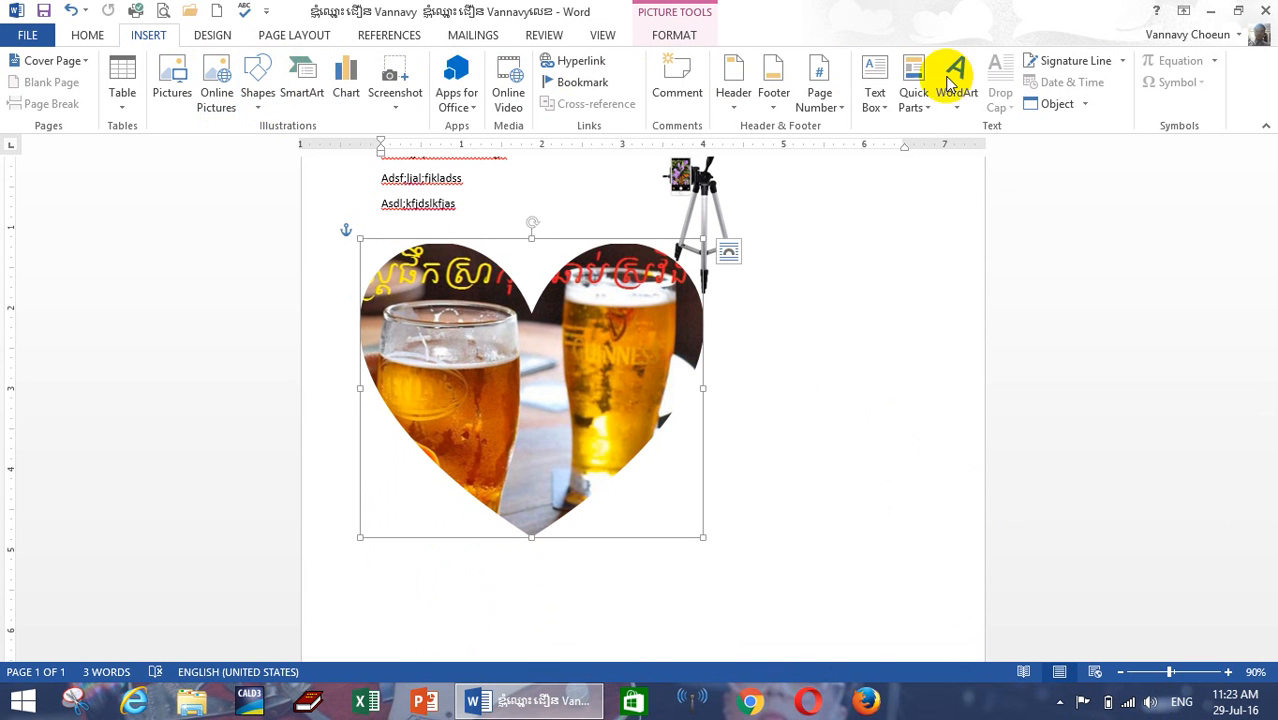
pyautogui.click(1060, 702)
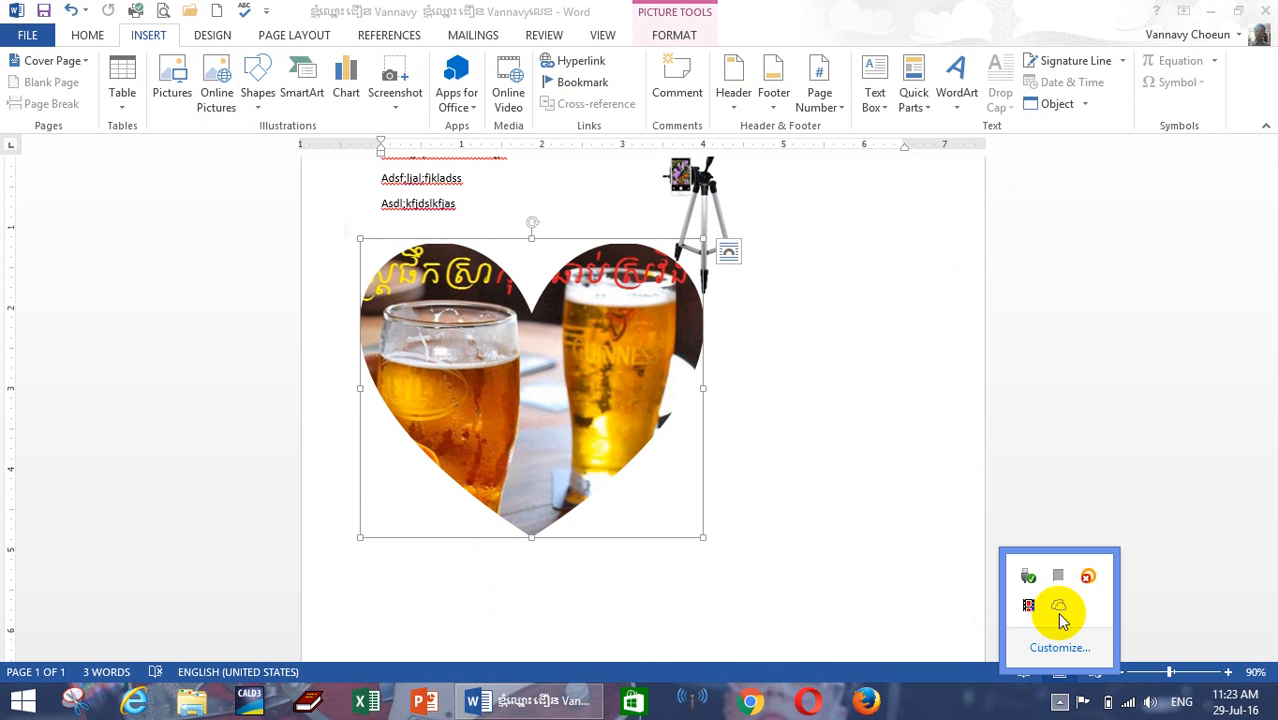